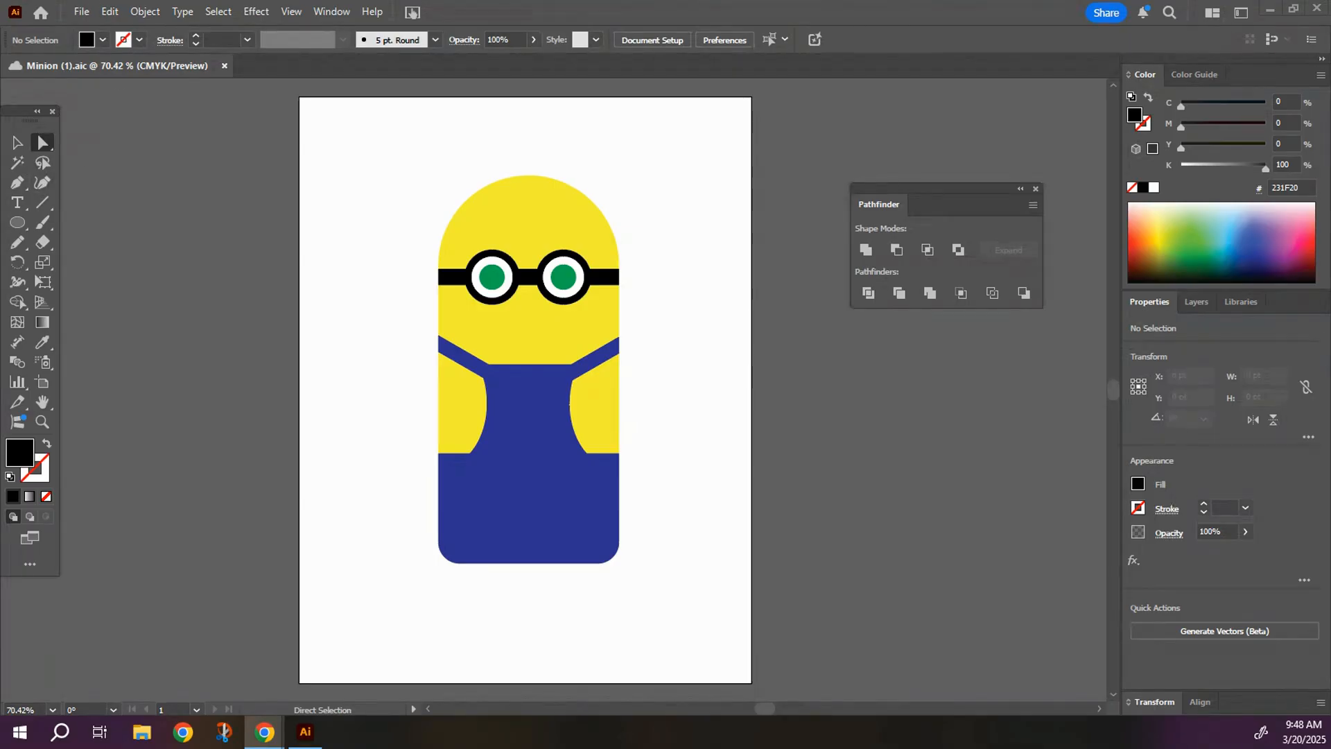
Draw a black ellipse about 137 × 47 pt below the goggles and delete its top anchor point to form a half-ellipse mouth.
click(18, 224)
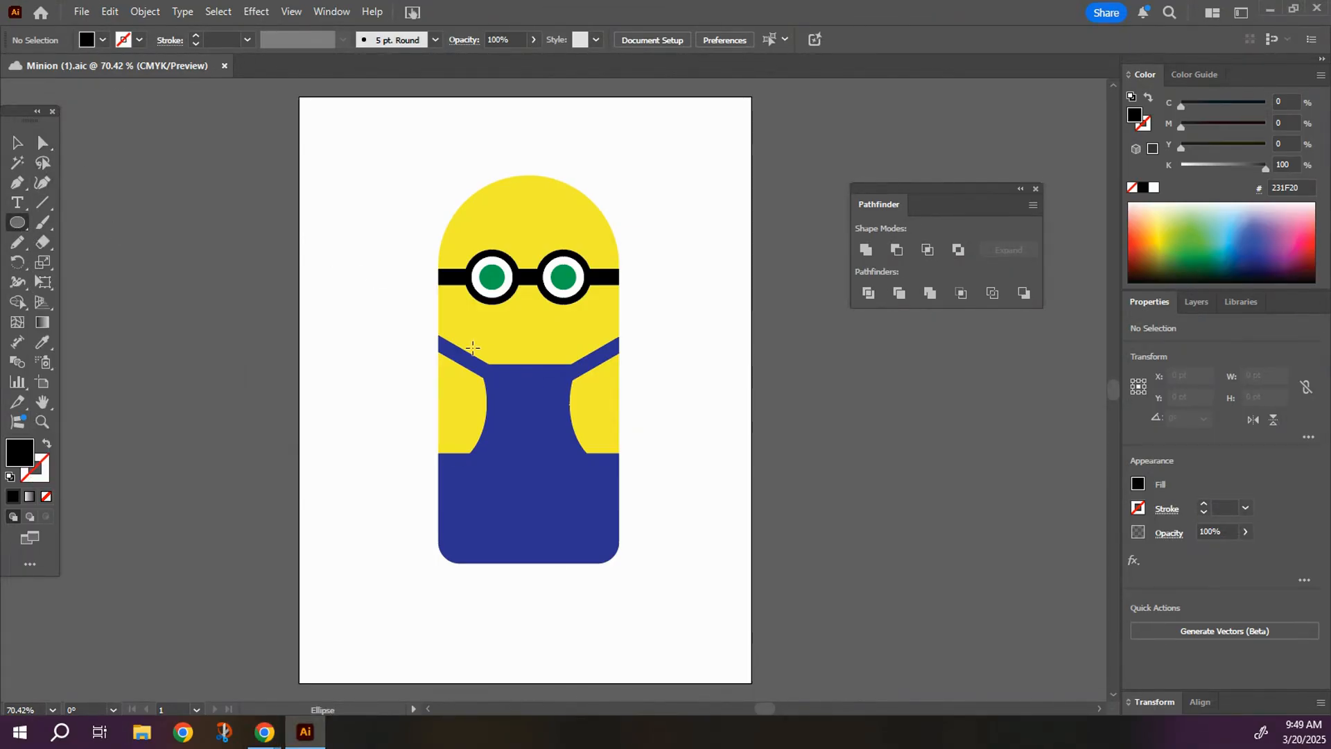
drag(482, 320, 581, 353)
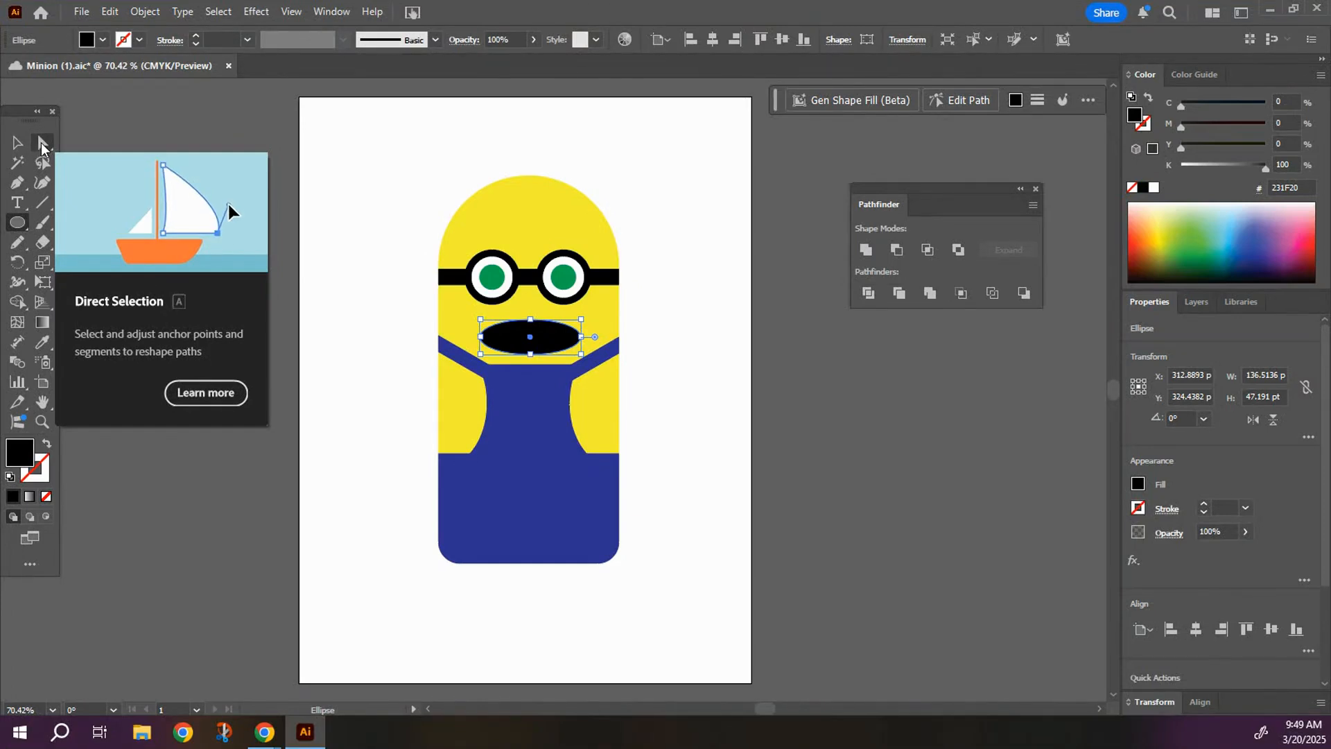
click(42, 145)
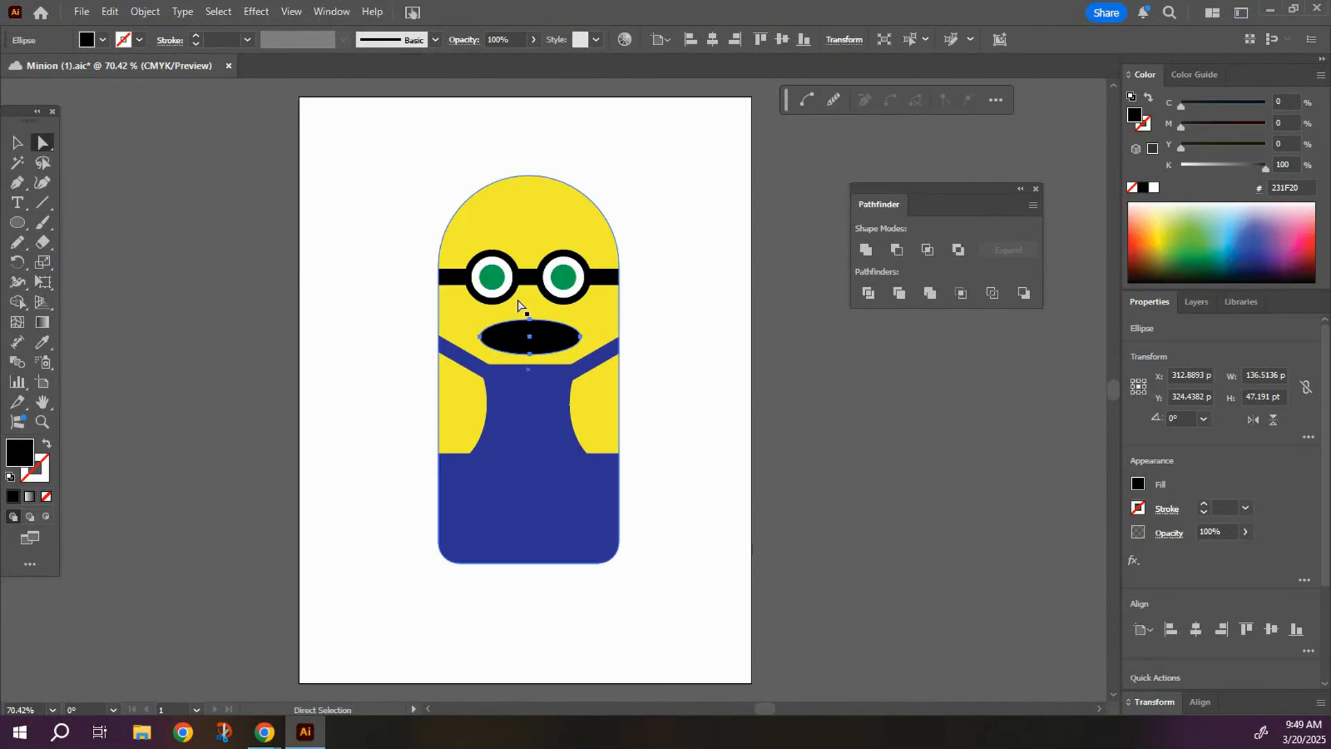
click(529, 321)
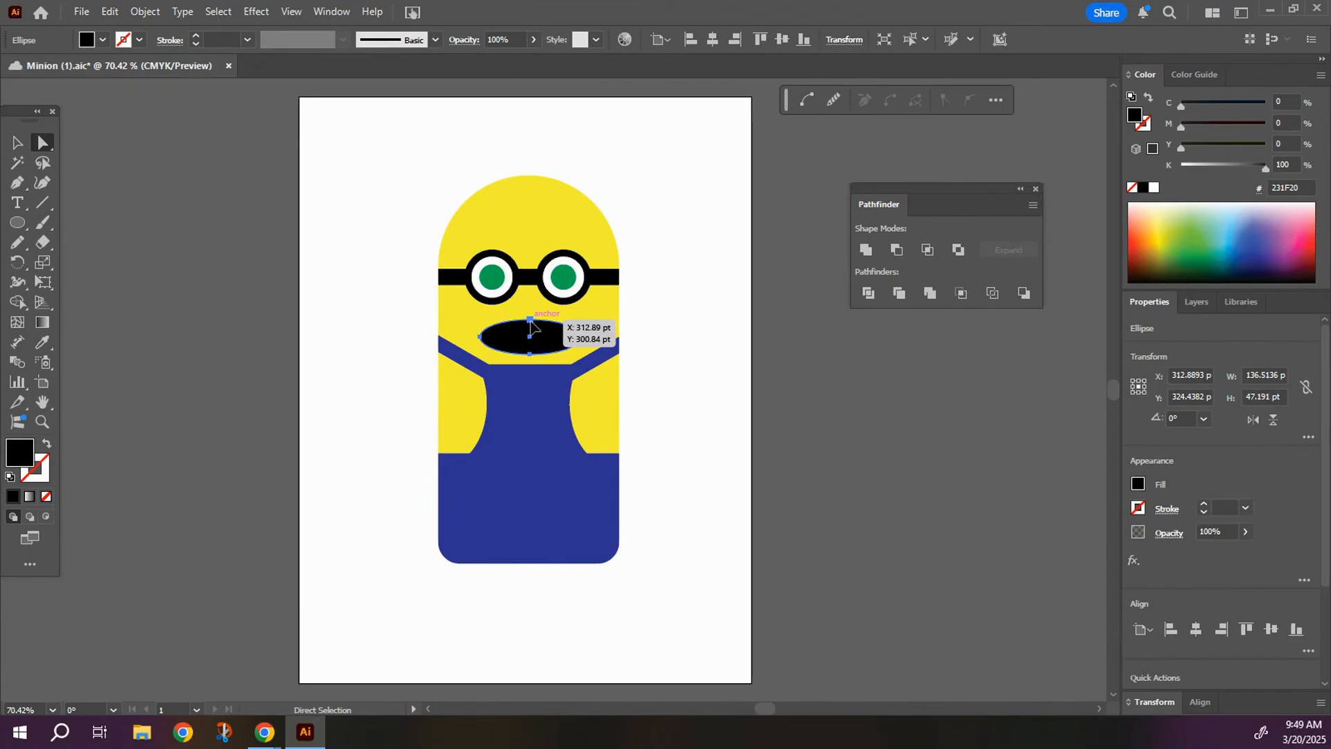
click(530, 322)
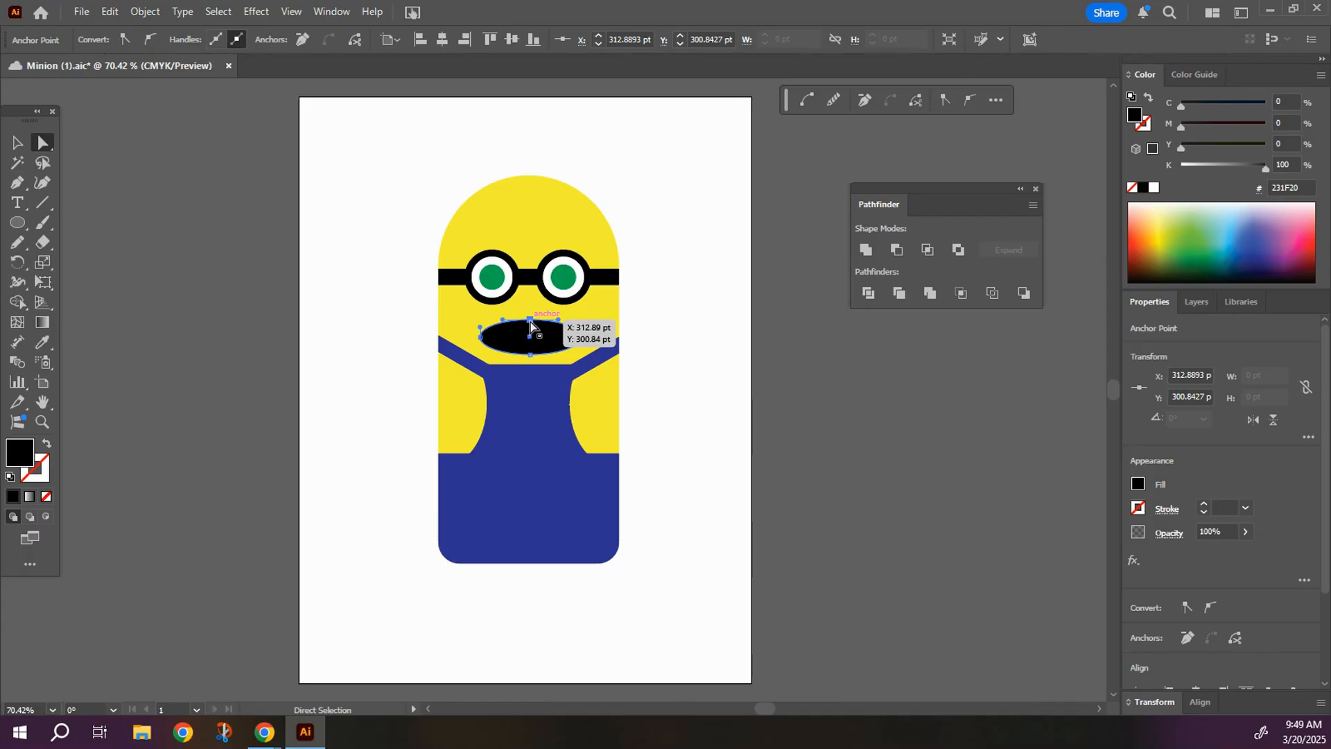
key(Delete)
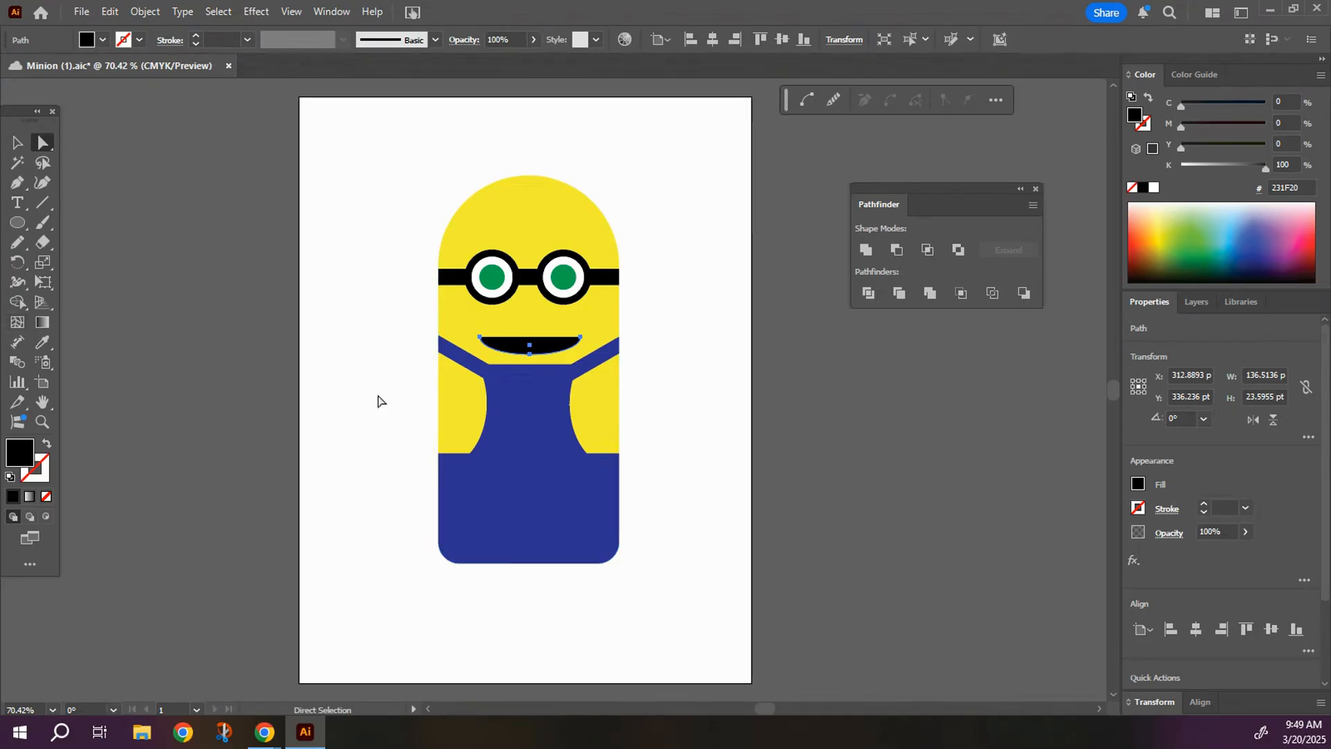
Deepen the smile by pulling the mouth's bottom anchor point slightly downward.
click(581, 338)
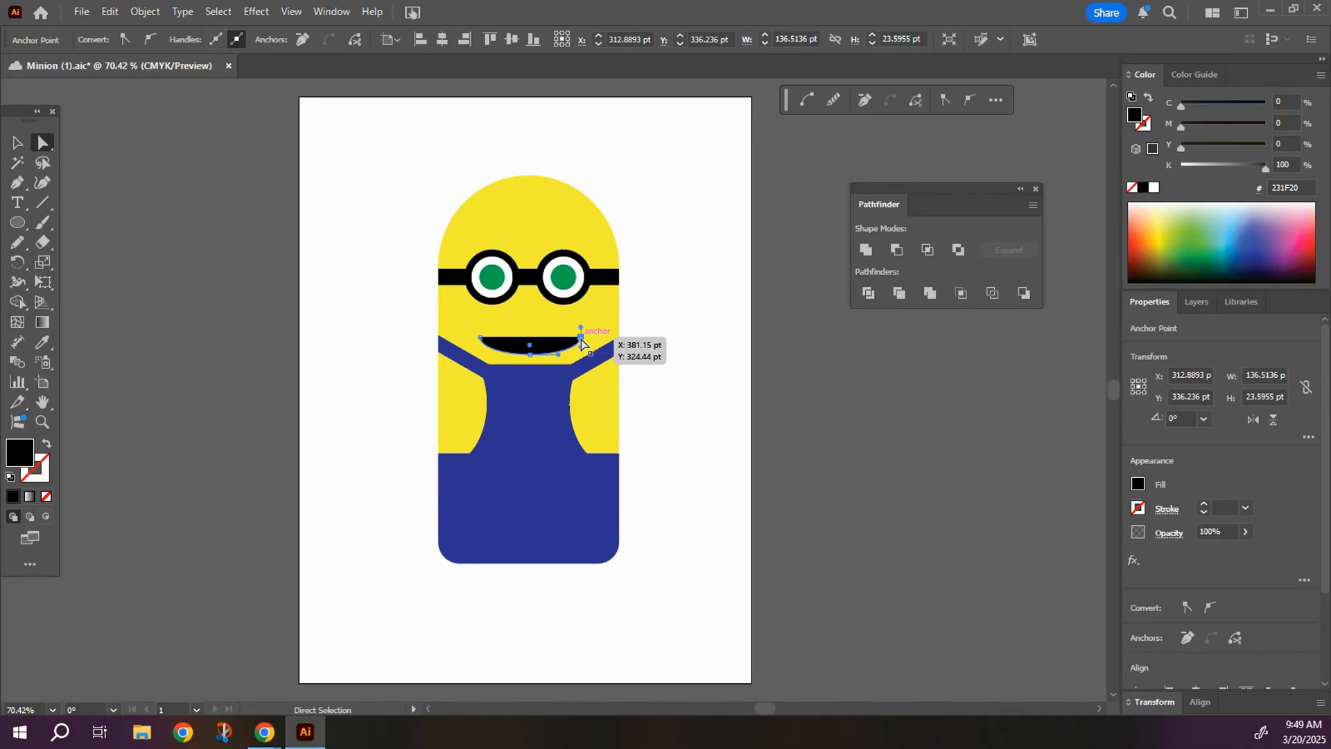
click(530, 355)
drag(531, 359, 511, 361)
click(501, 359)
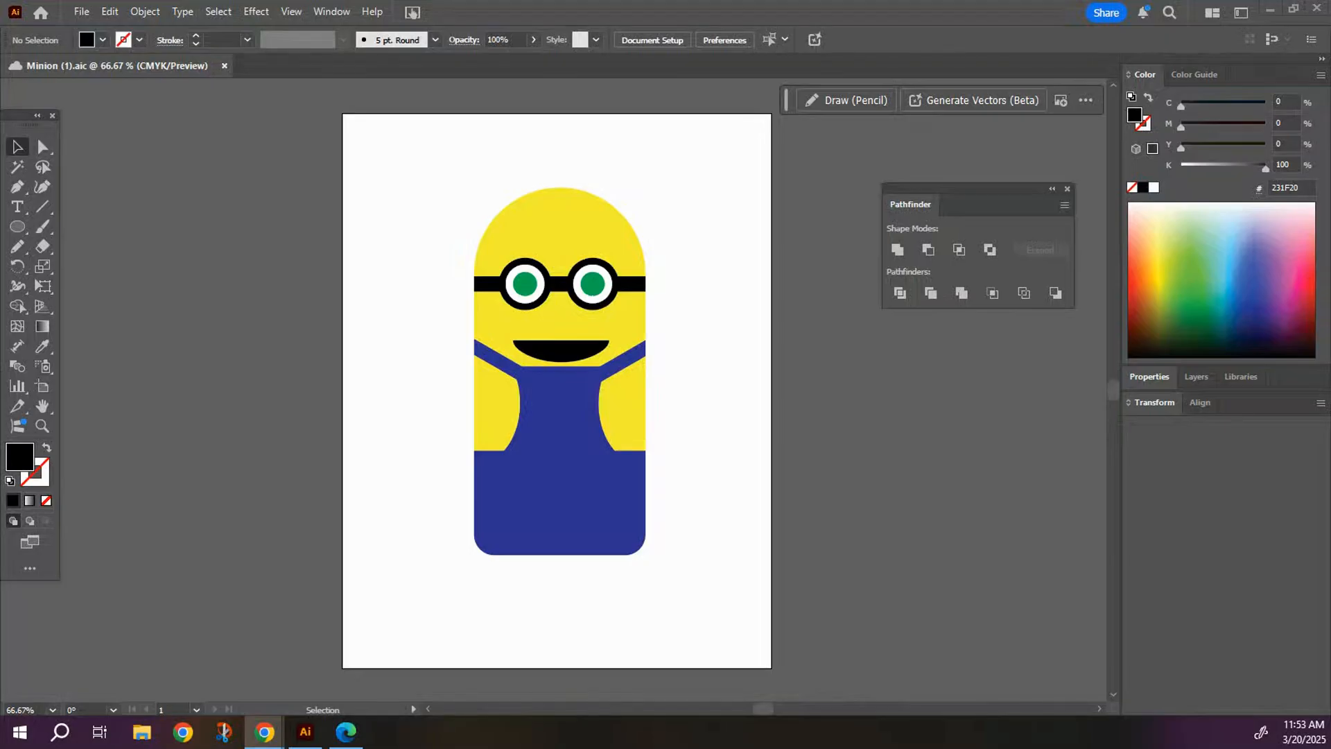
Draw a tall, narrow rectangle filled with CMYK yellow on the blank artboard beside the minion's body as an arm.
drag(15, 232, 85, 222)
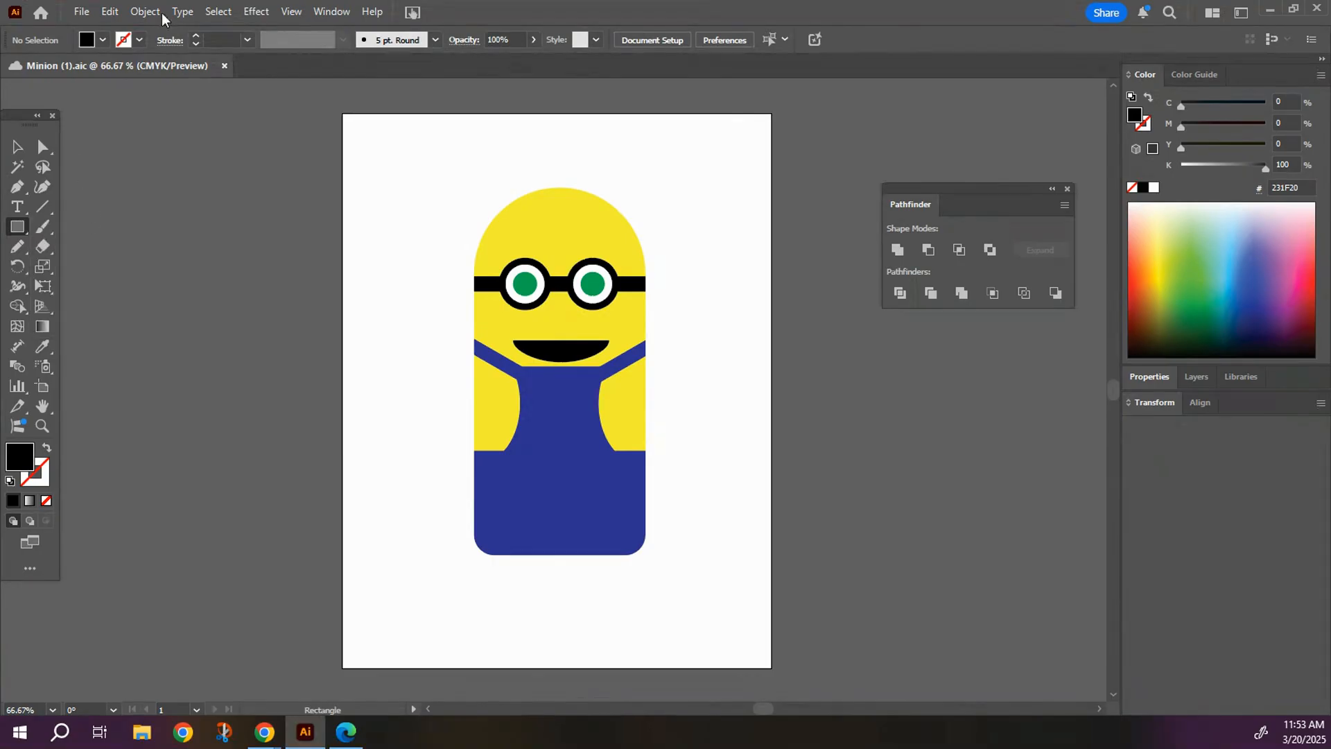
click(104, 40)
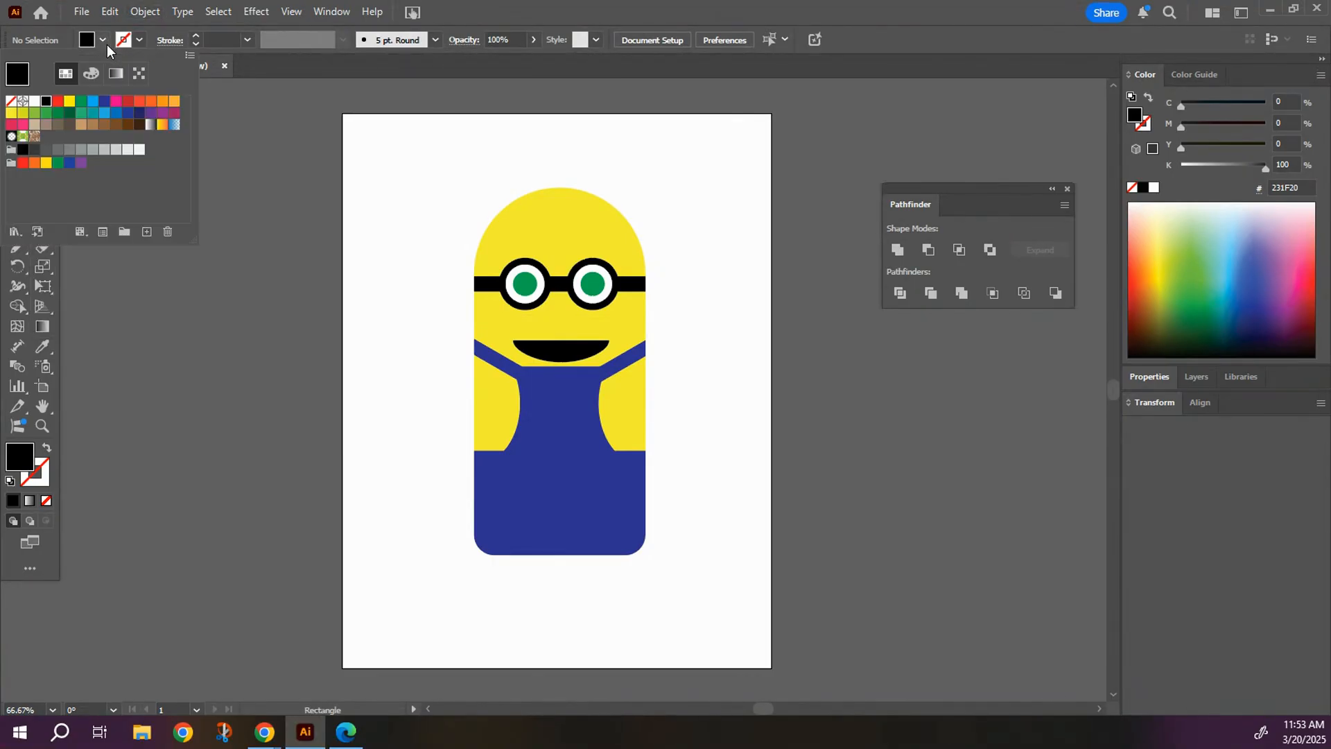
click(68, 102)
click(386, 319)
drag(386, 319, 406, 414)
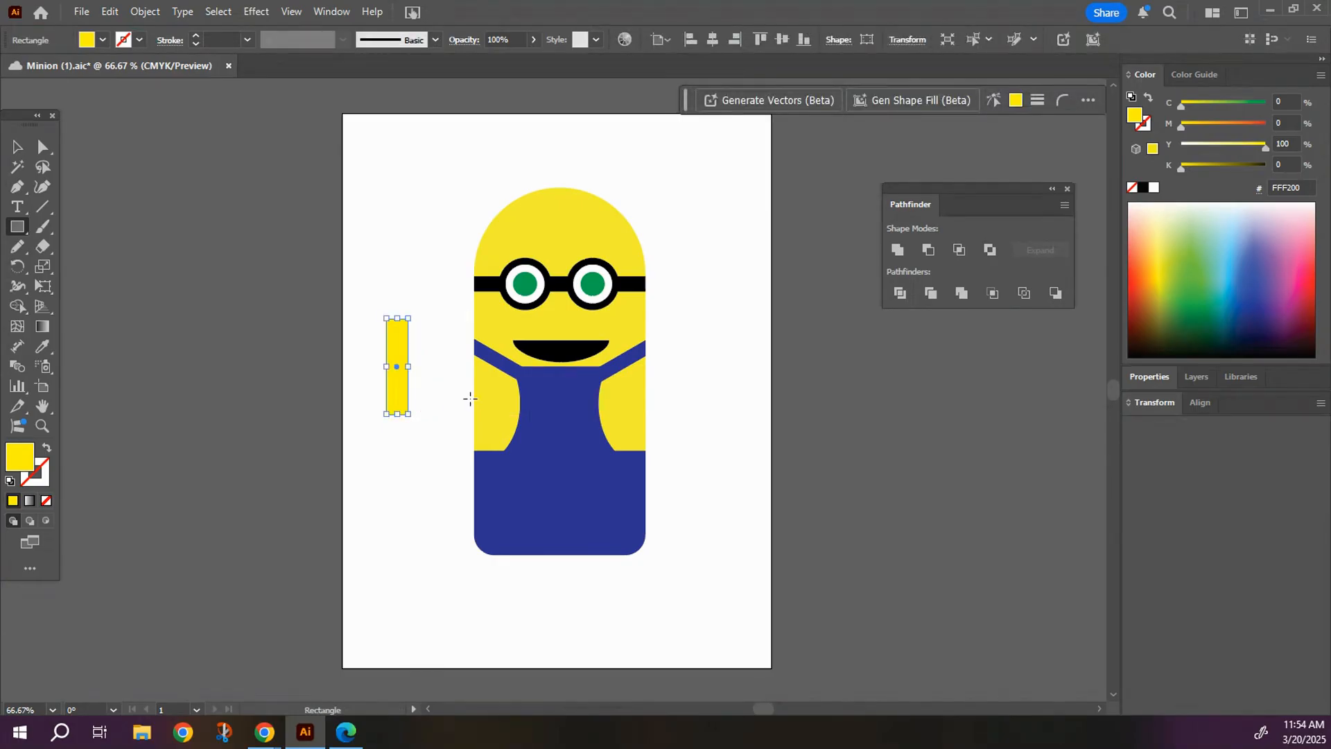
Draw a rounded rectangle across the top end of the yellow arm as a glove cuff and fill it black.
key(ctrl+plus)
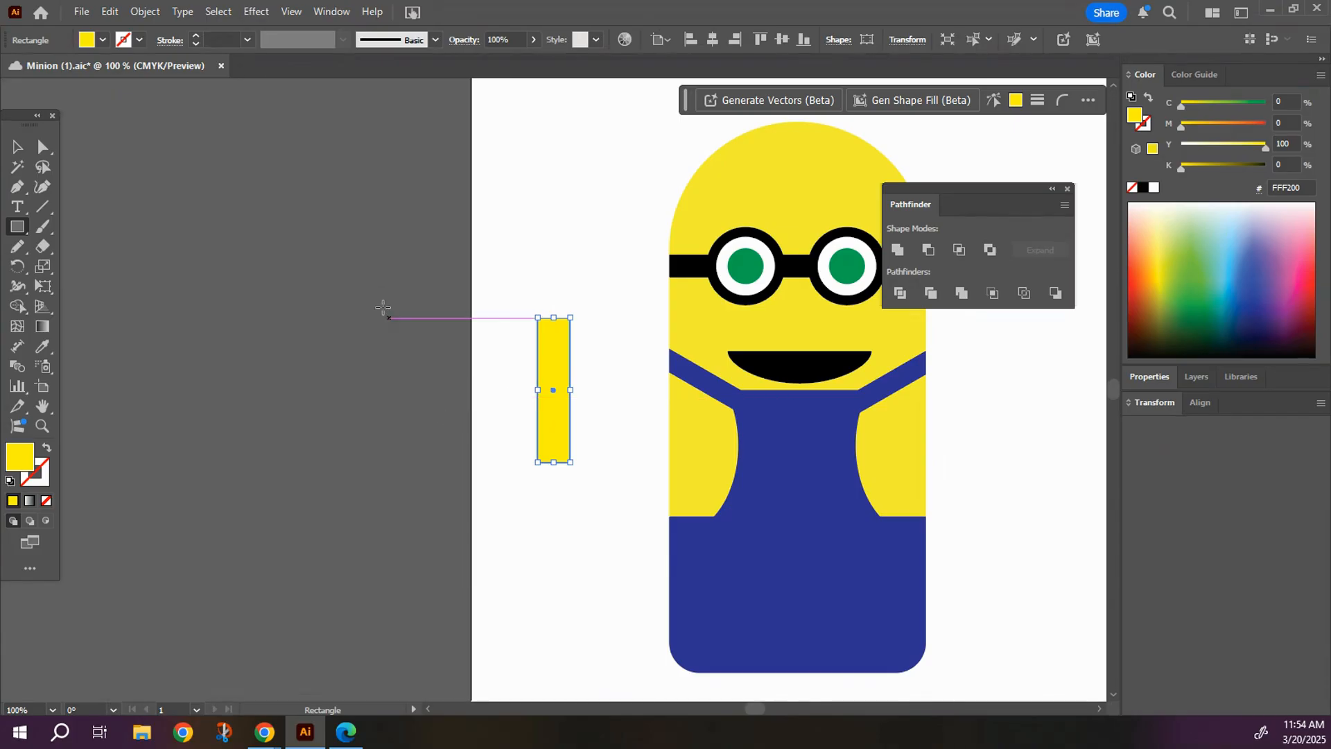
key(ctrl+plus)
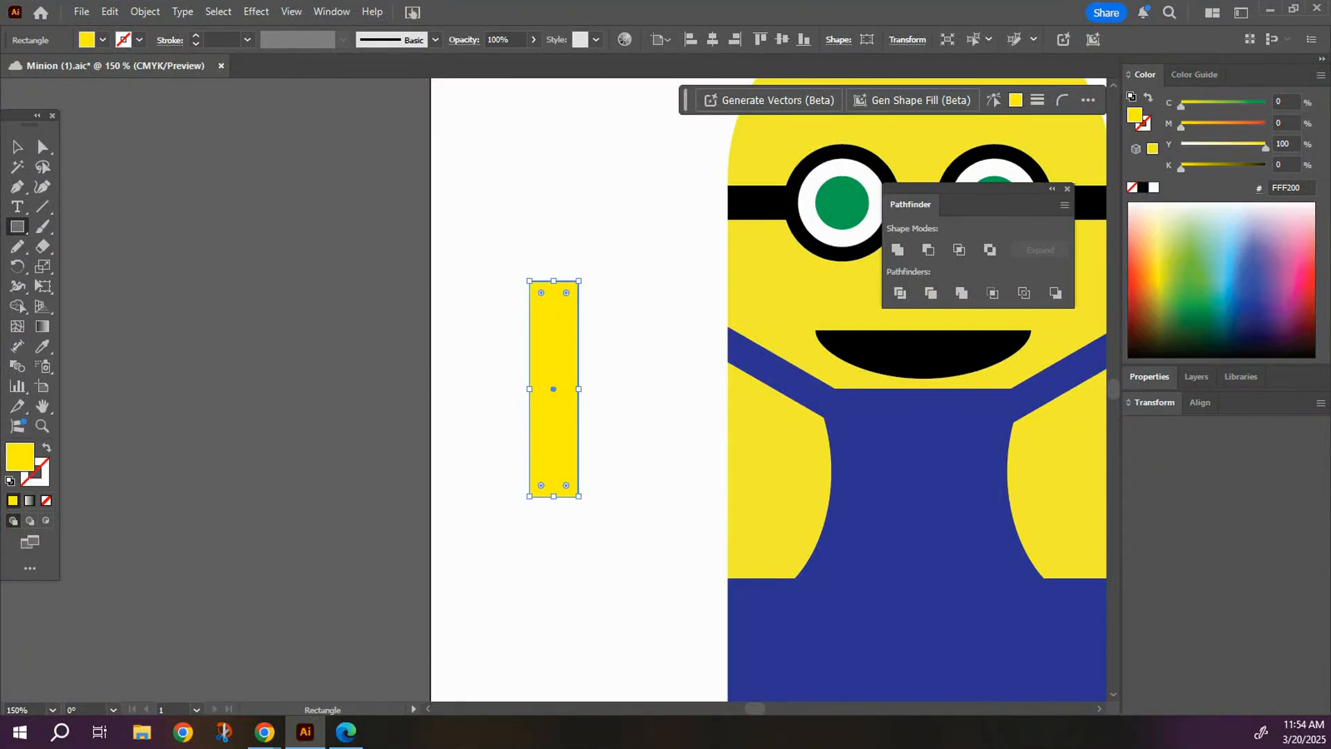
click(18, 227)
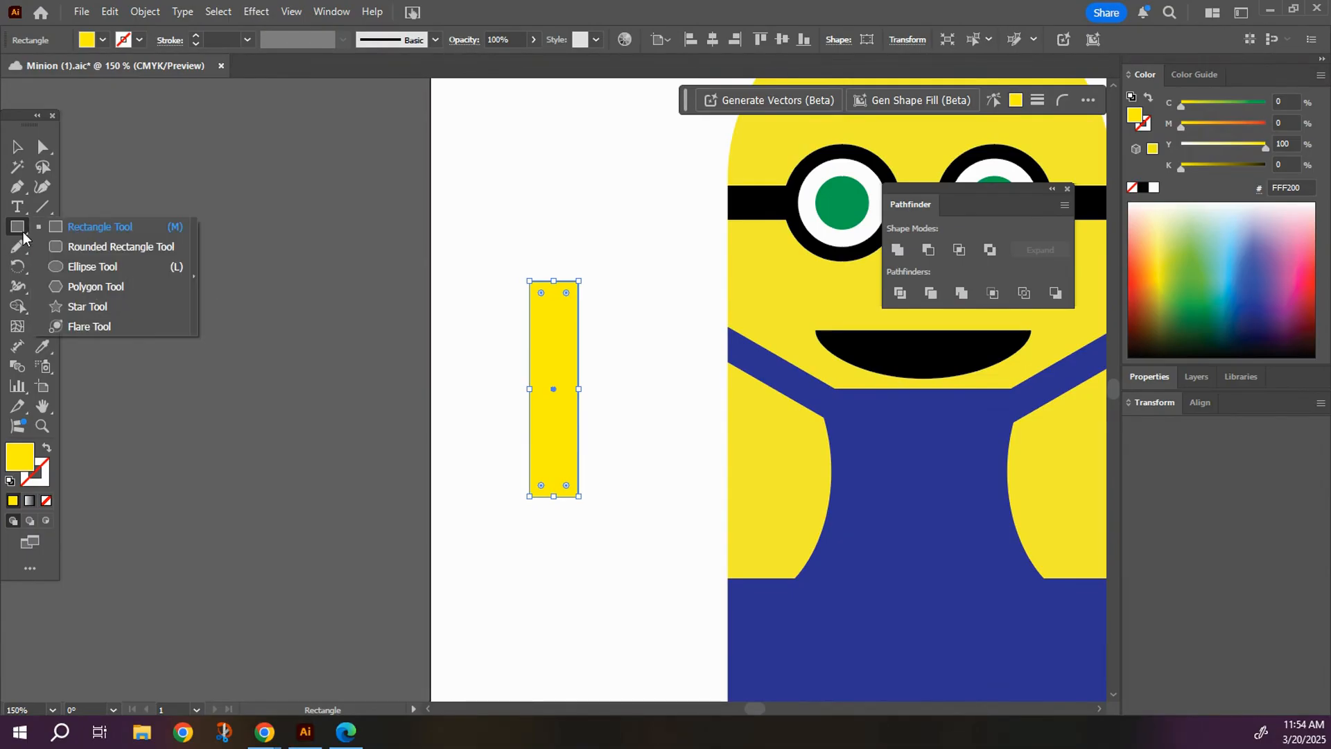
click(104, 247)
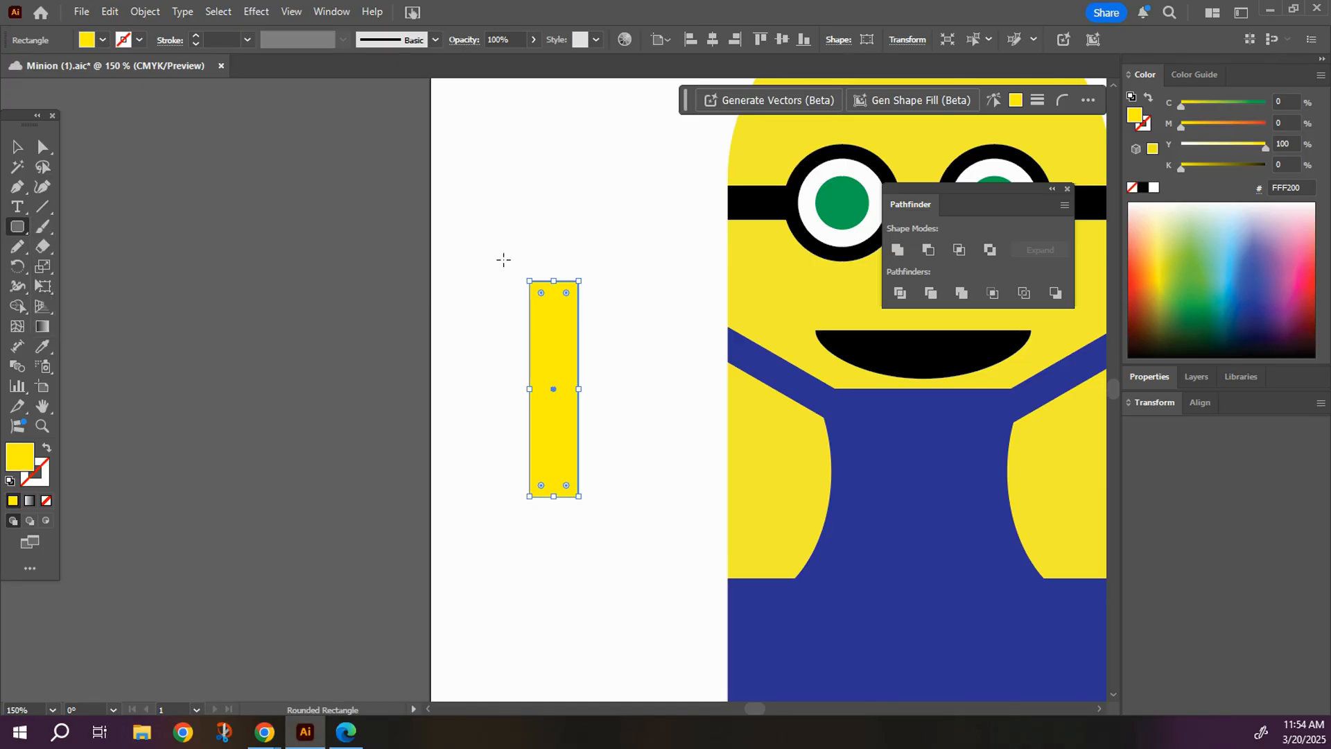
drag(507, 255, 596, 290)
click(103, 39)
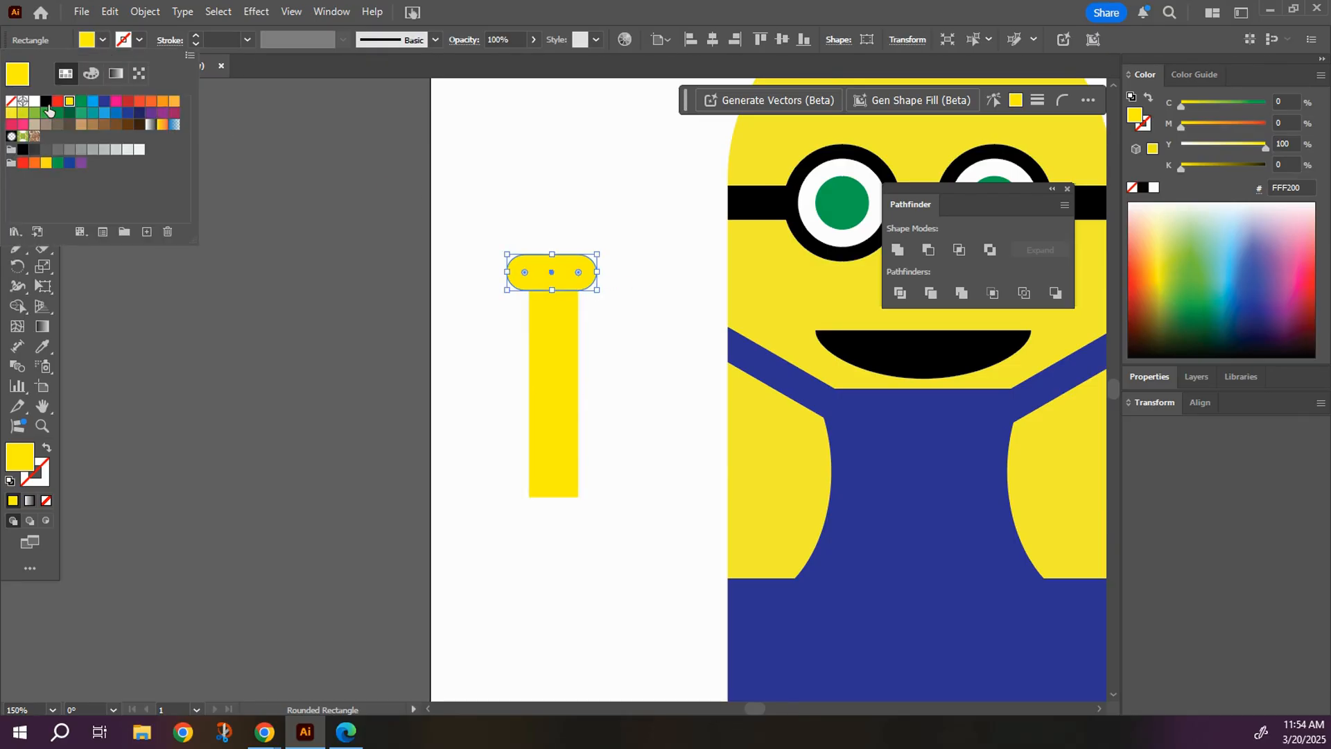
click(46, 103)
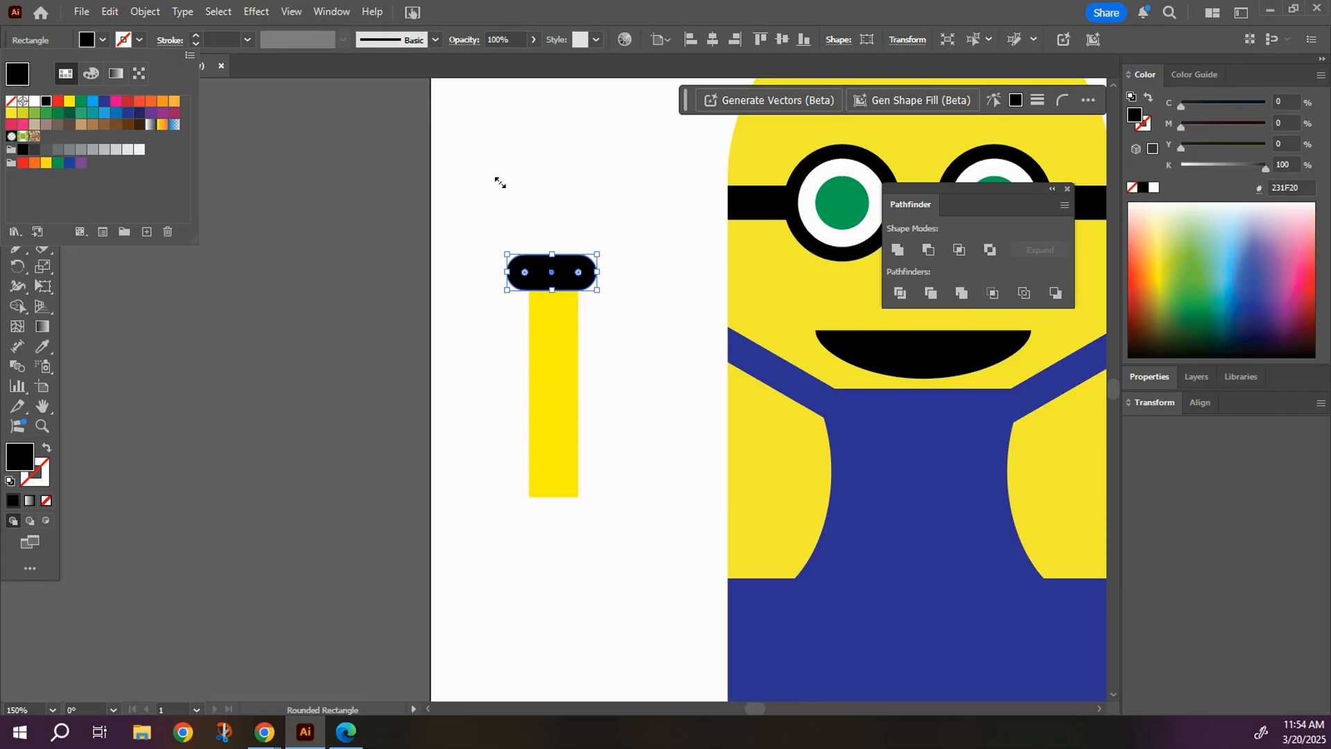
click(291, 154)
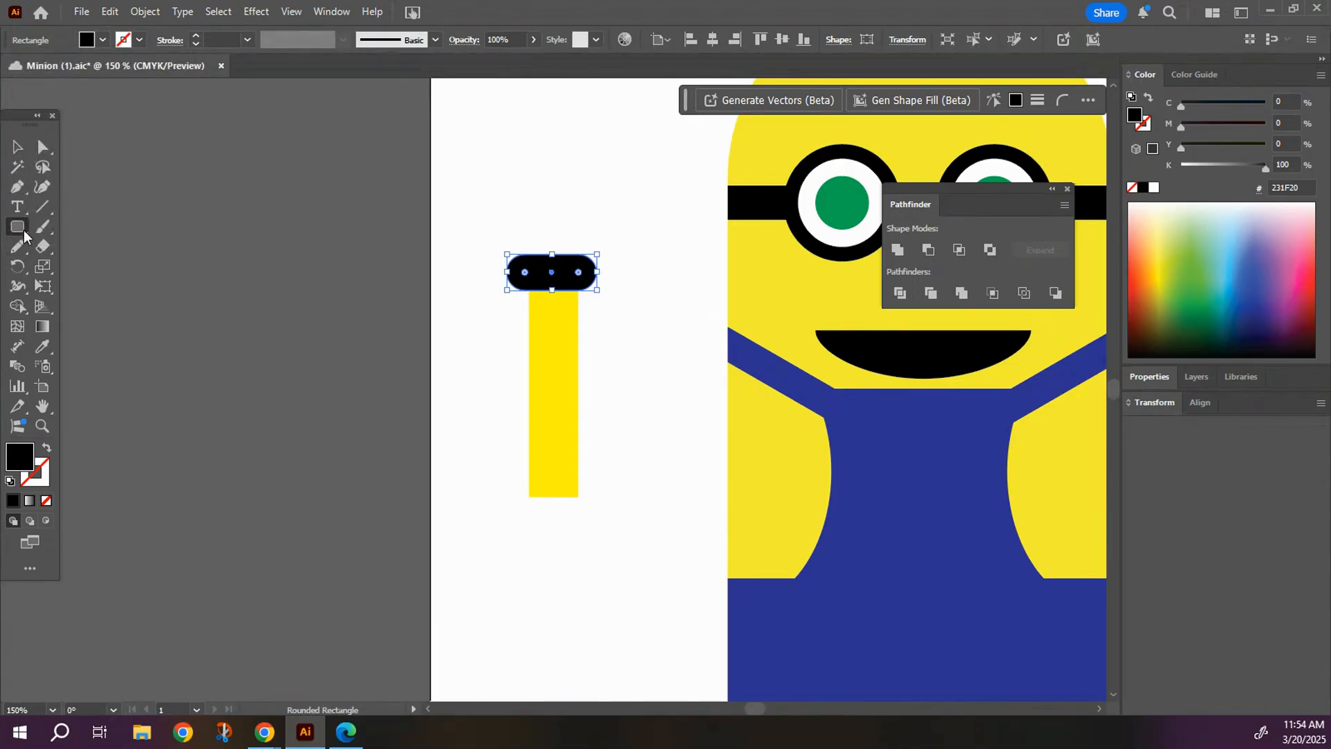
Draw a black ellipse above the cuff as the palm, centre it over the cuff, and size it about 66 × 37 pt.
right_click(24, 236)
click(64, 270)
drag(507, 222, 610, 268)
click(17, 147)
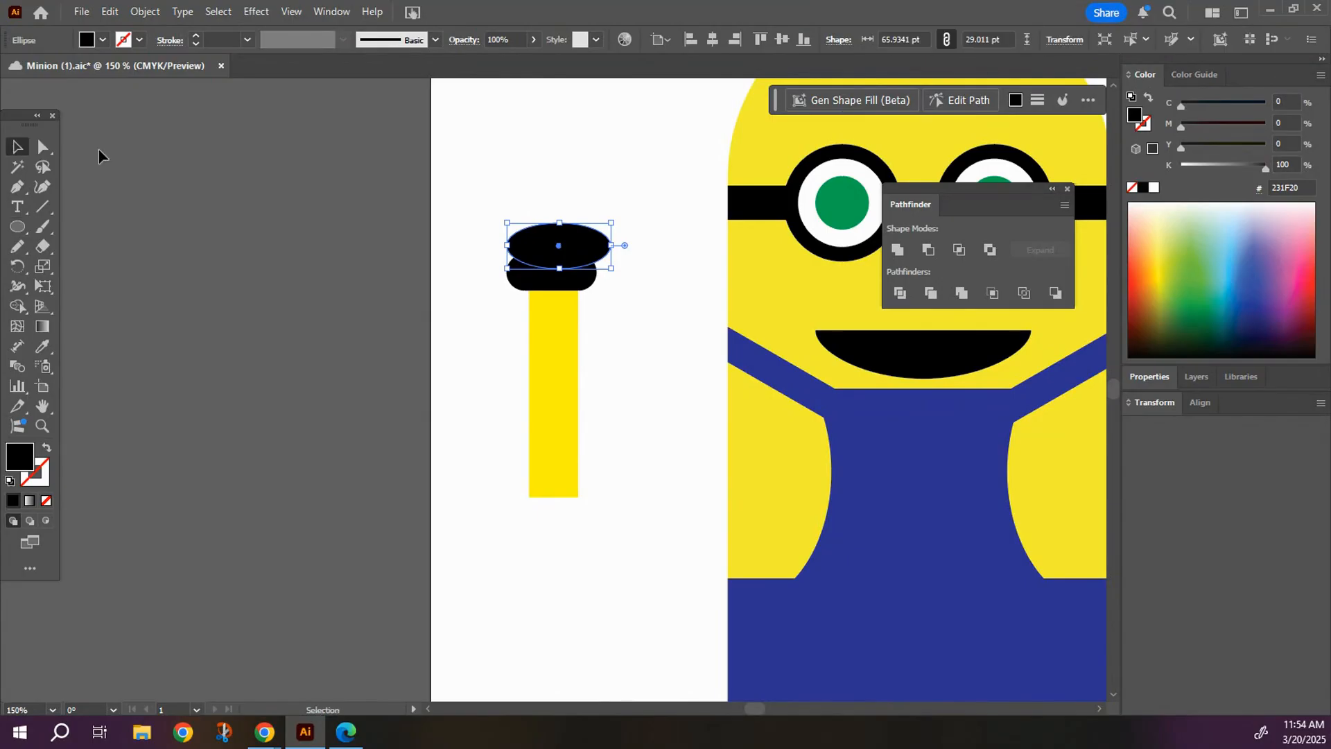
mouse_move(554, 244)
mouse_down()
mouse_move(548, 234)
mouse_move(552, 267)
mouse_up()
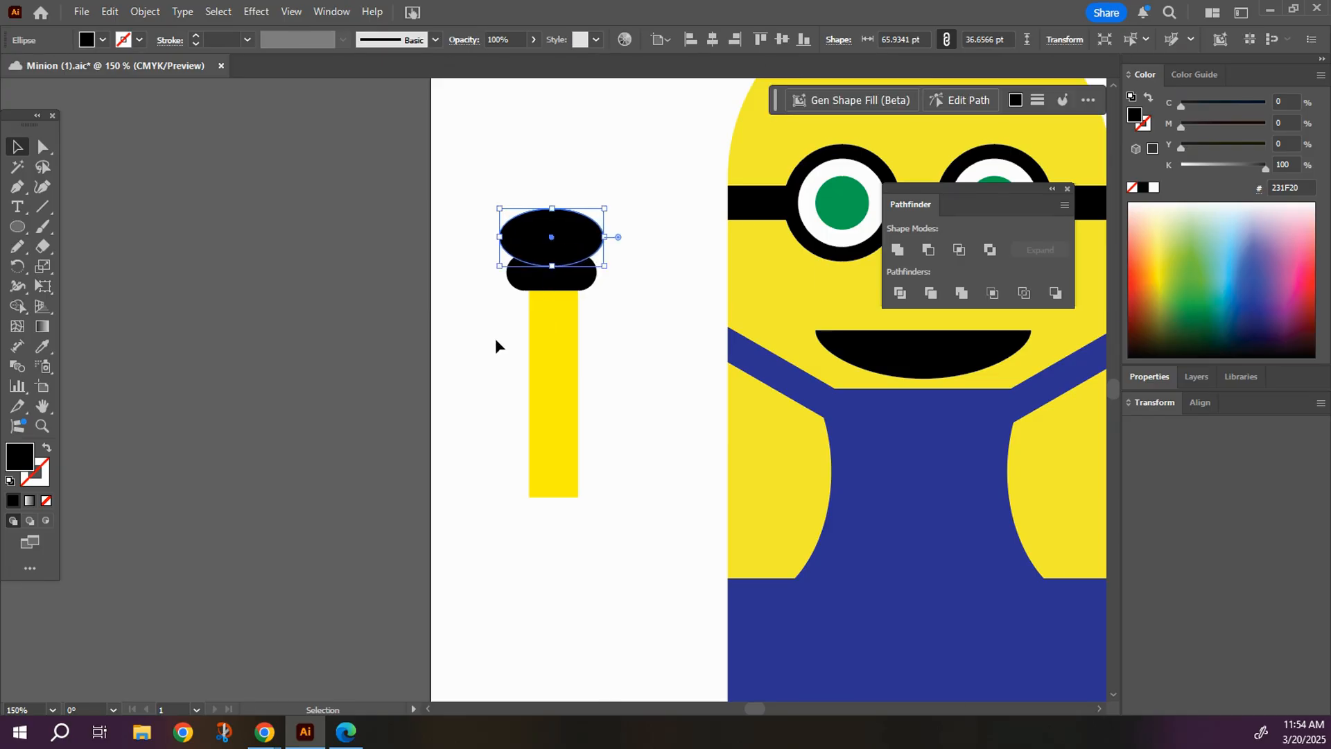
Nudge the palm ellipse down to overlap the cuff more and shift the yellow arm slightly left to centre it.
click(494, 339)
click(555, 250)
key(Down)
key(Down)
key(Down)
key(Down)
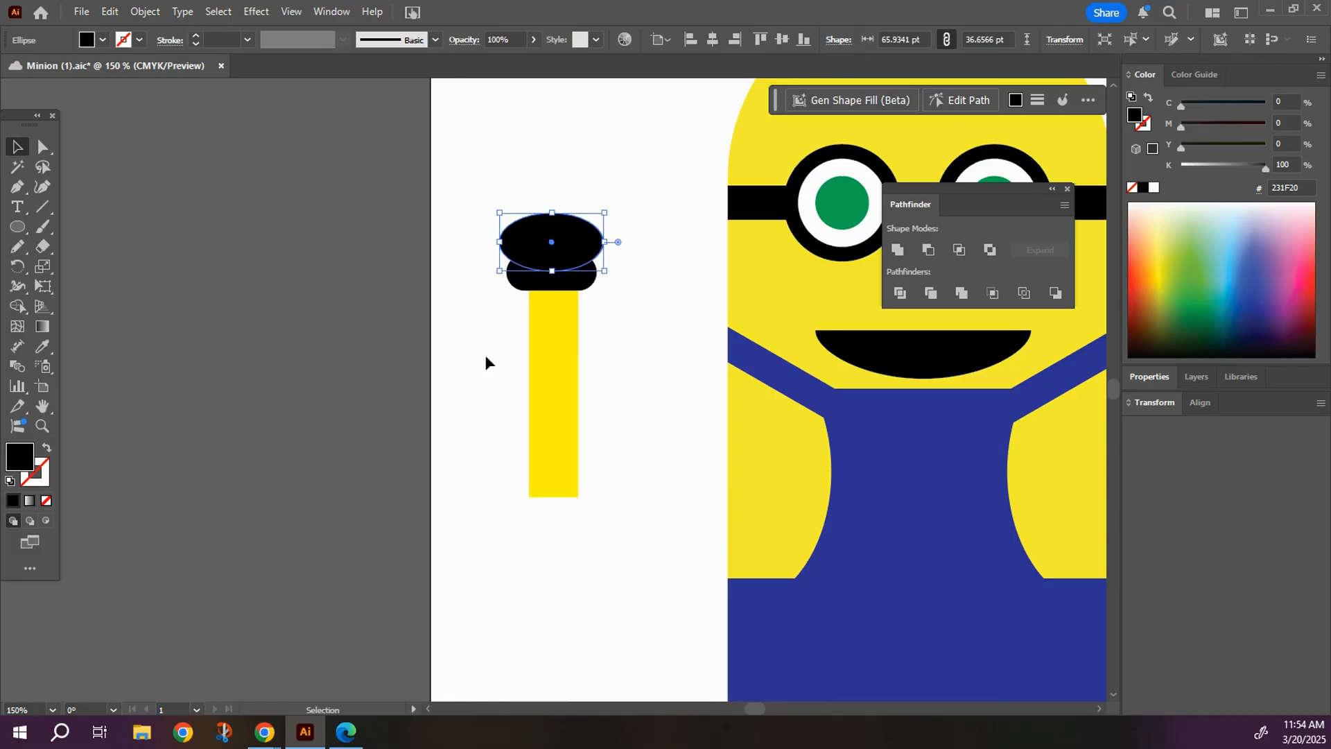
click(485, 355)
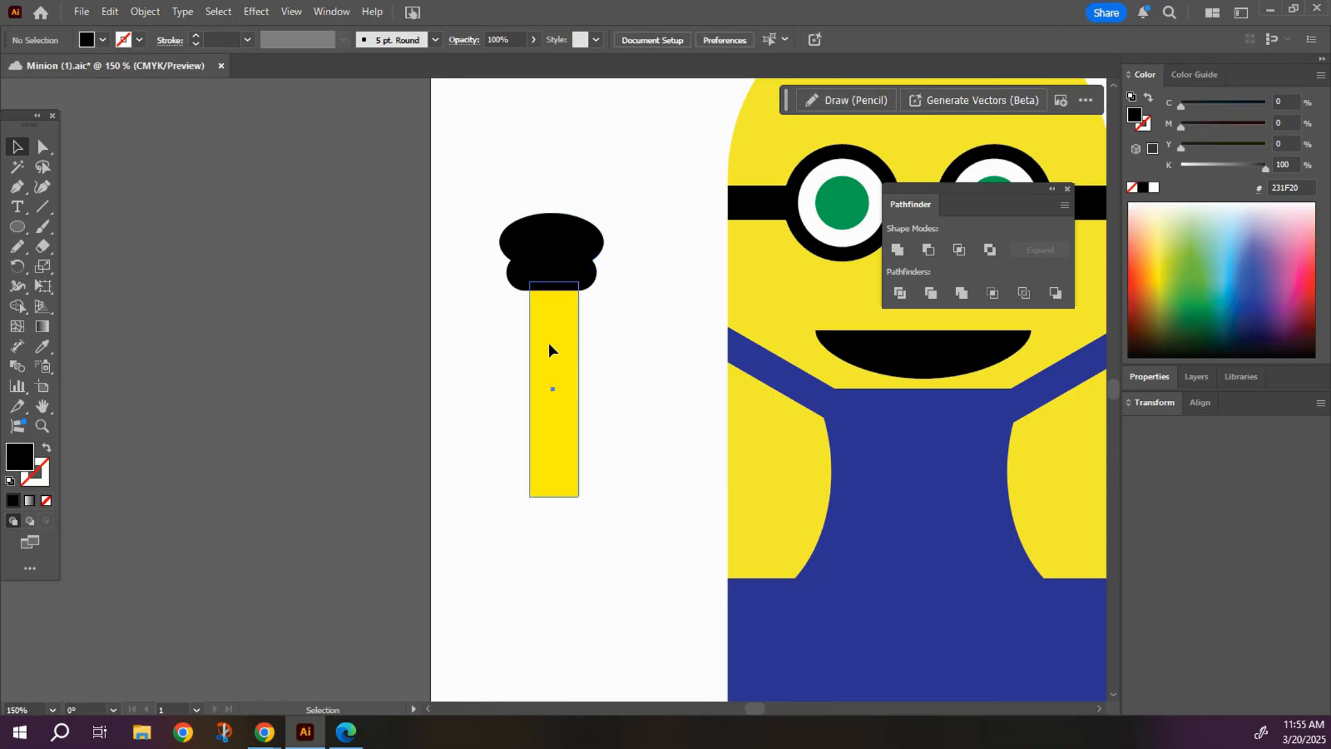
drag(547, 341, 543, 343)
click(628, 344)
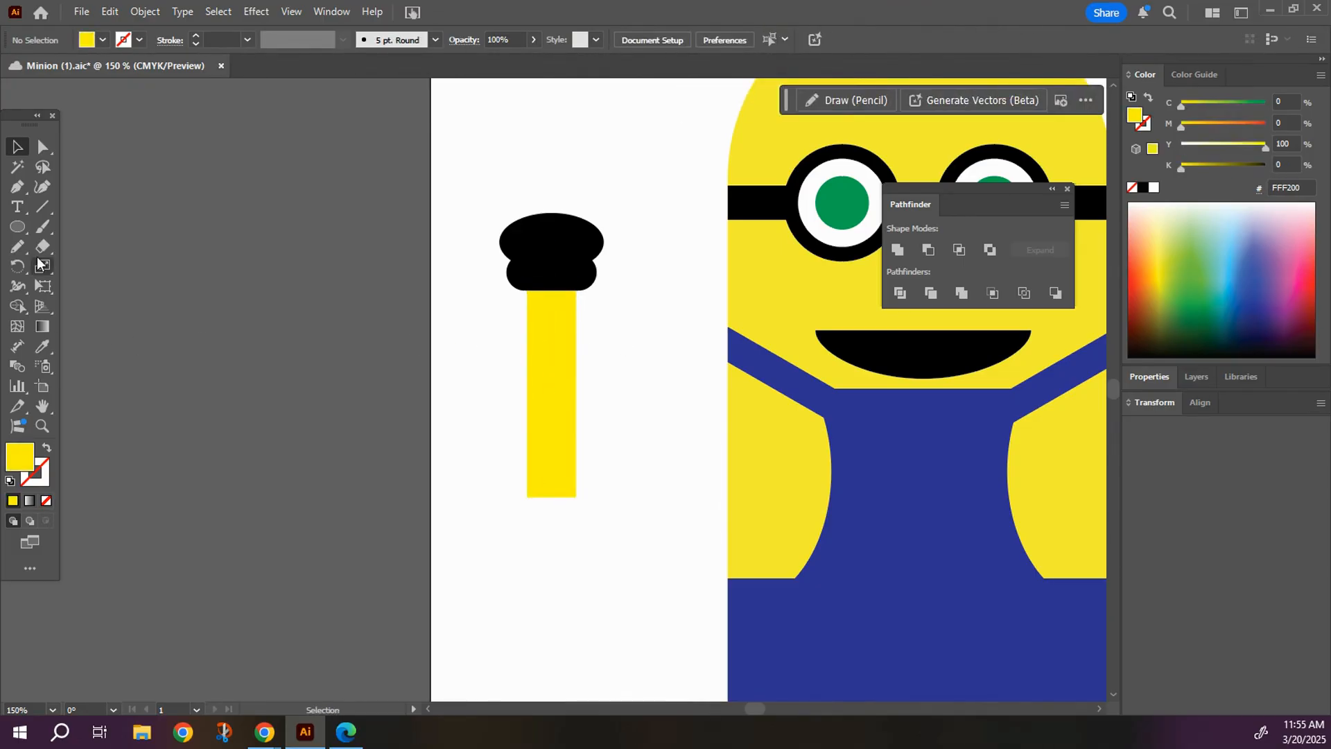
Draw a narrow upright ellipse about 13 × 42 pt, fill it black, and place it on the palm's upper left as a finger.
click(26, 236)
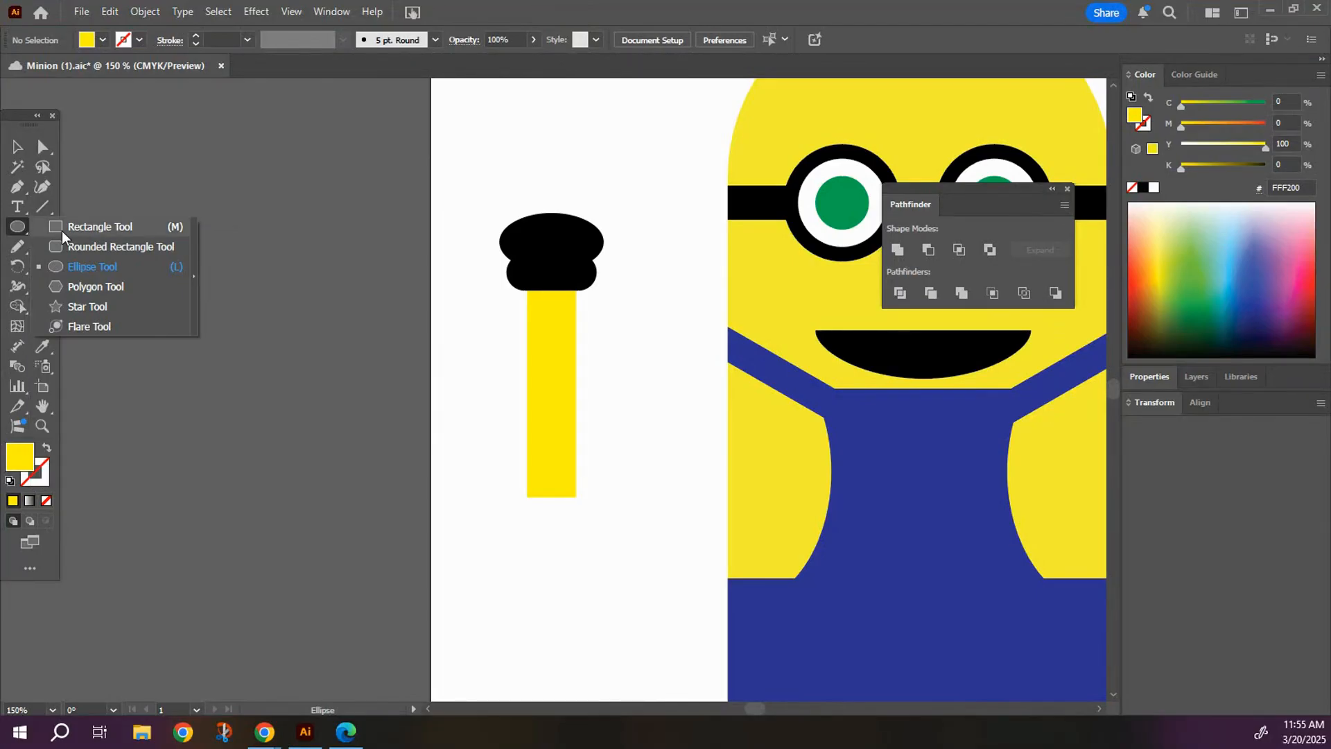
click(84, 273)
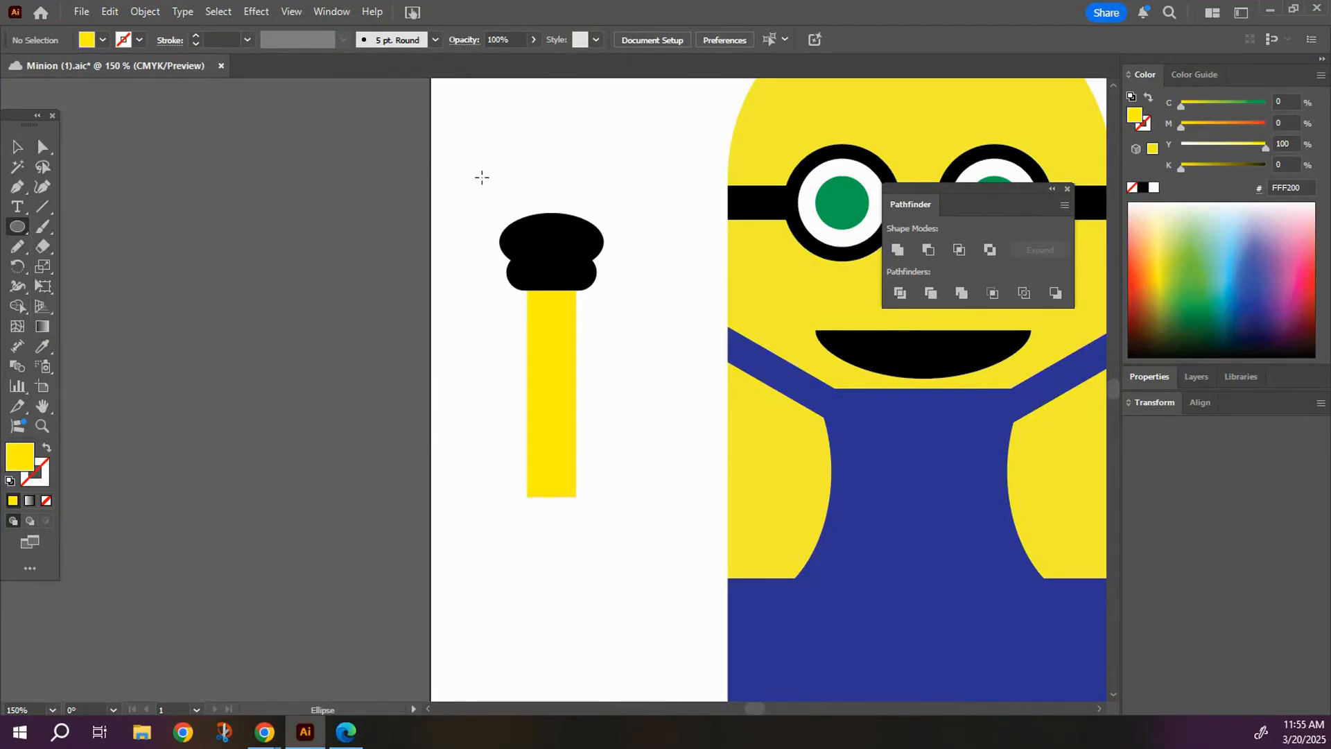
drag(497, 185, 519, 252)
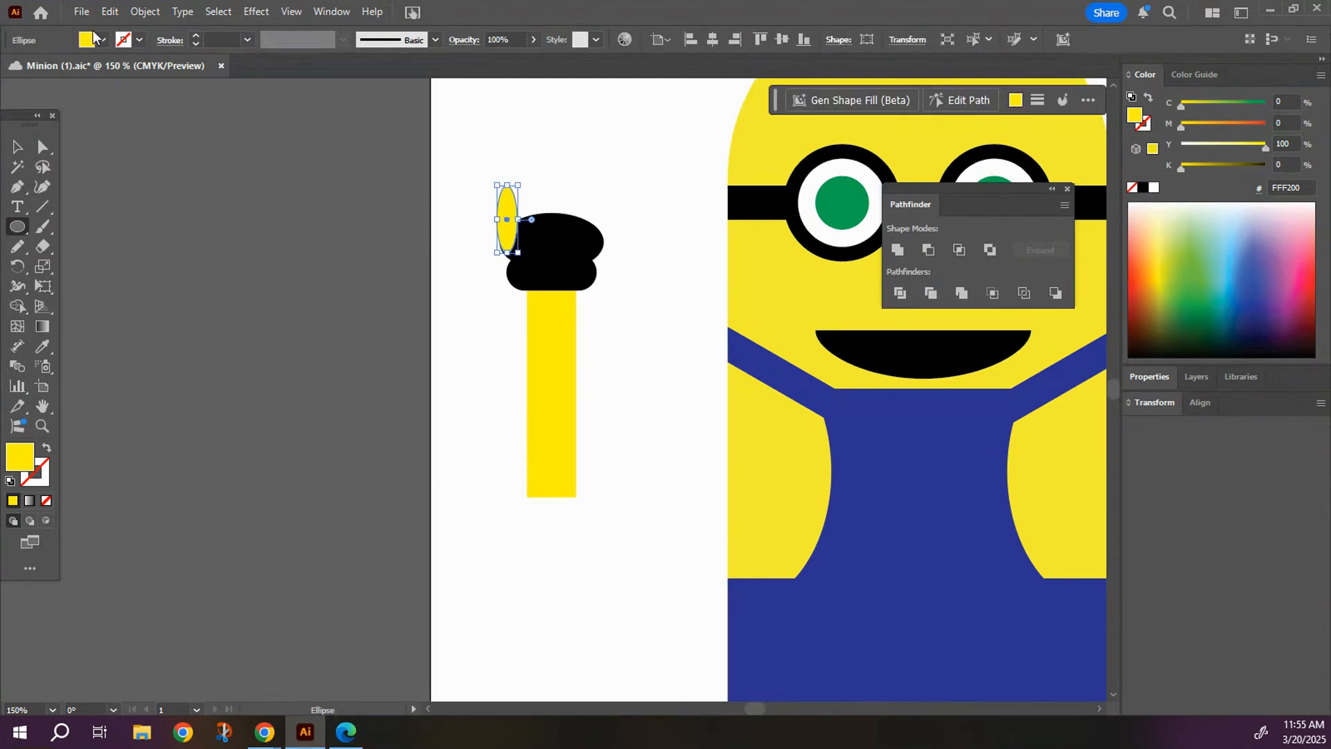
click(103, 40)
click(45, 102)
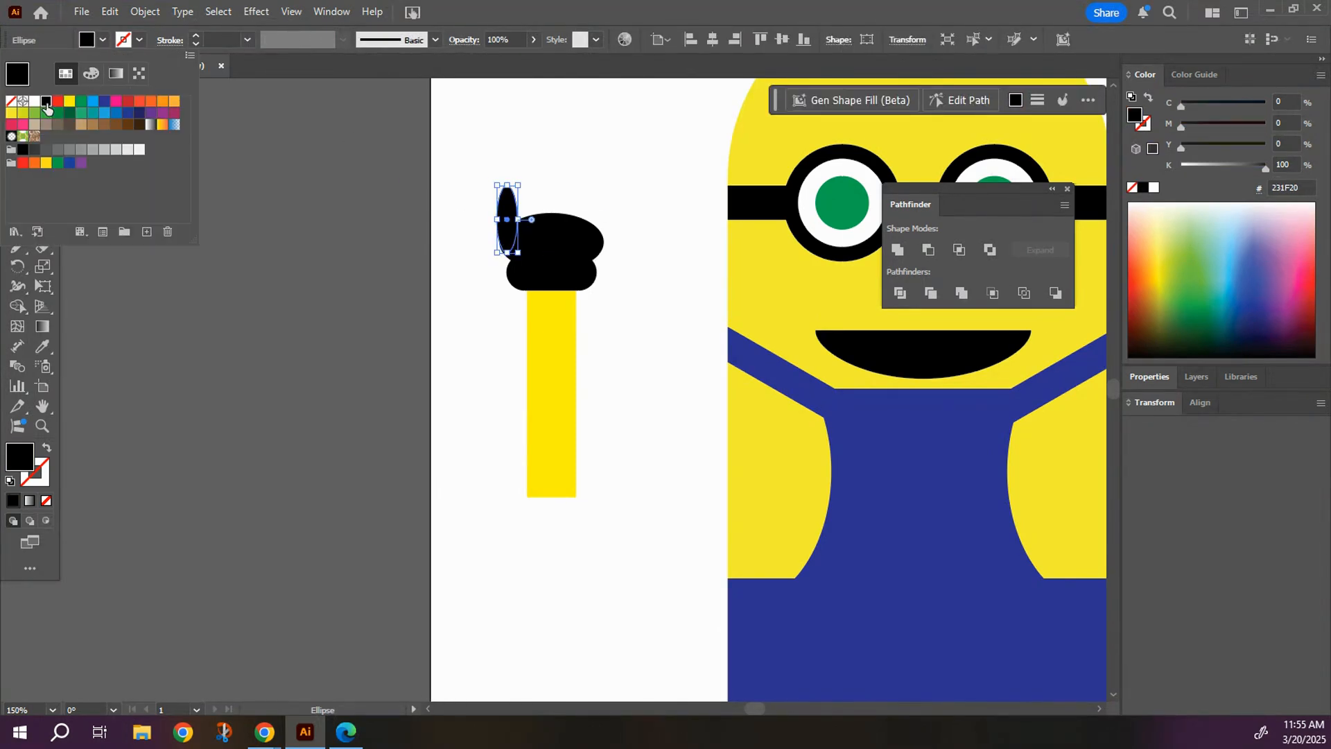
key(Escape)
key(v)
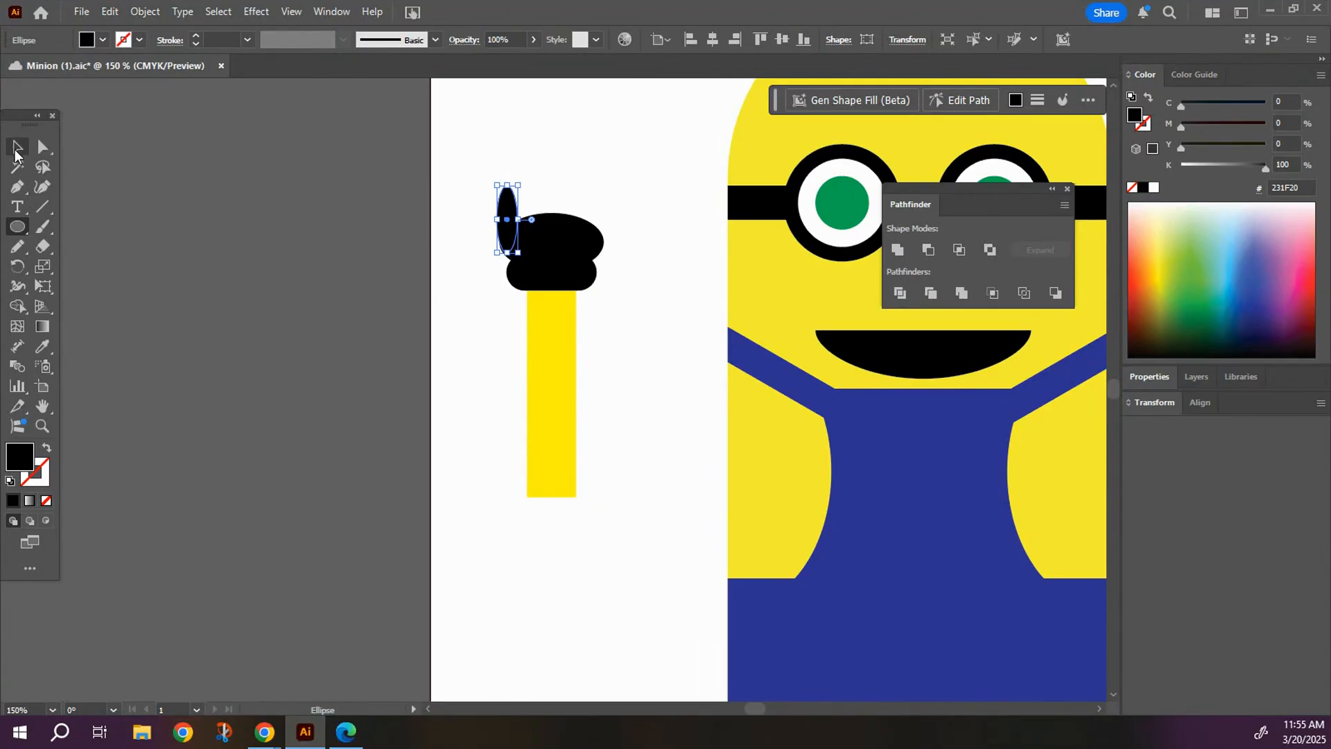
mouse_move(505, 237)
mouse_down()
mouse_move(534, 211)
mouse_move(524, 219)
mouse_up()
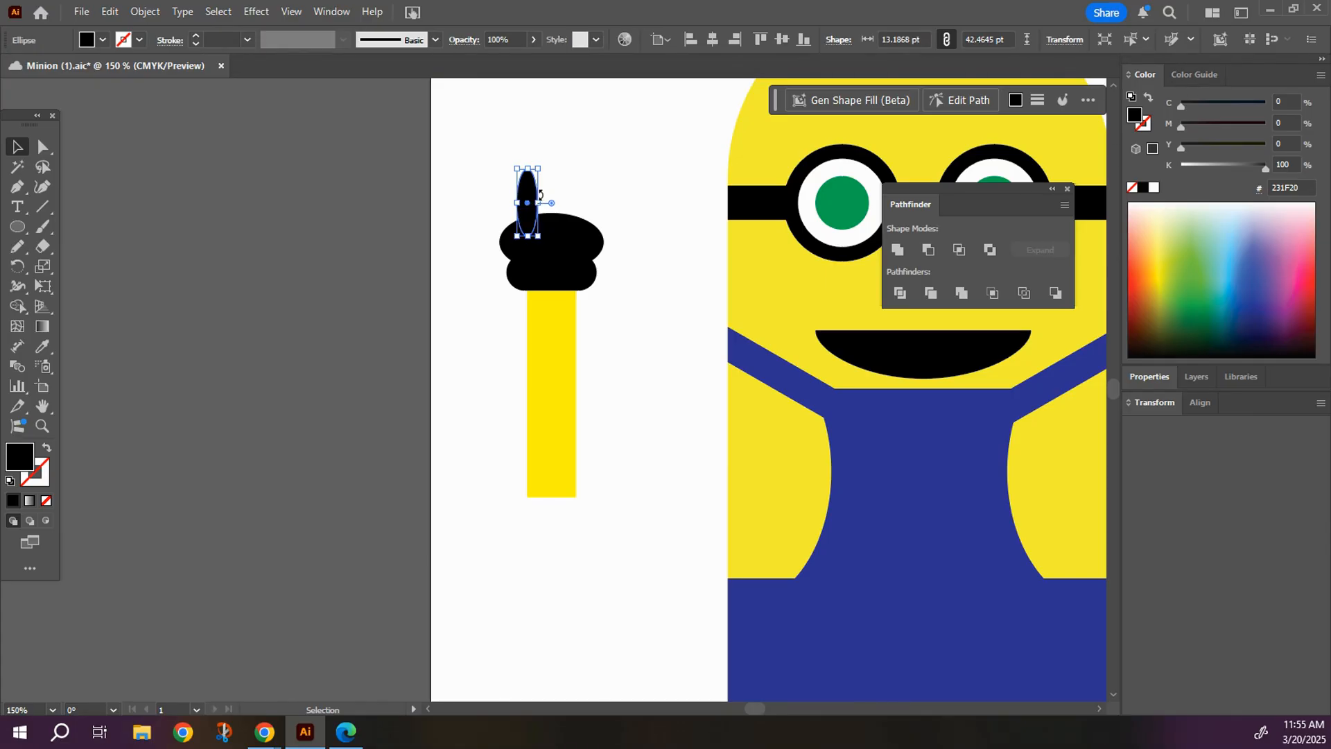
Duplicate the finger ellipse and place the copies at the middle and right of the palm to make three fingers.
right_click(529, 199)
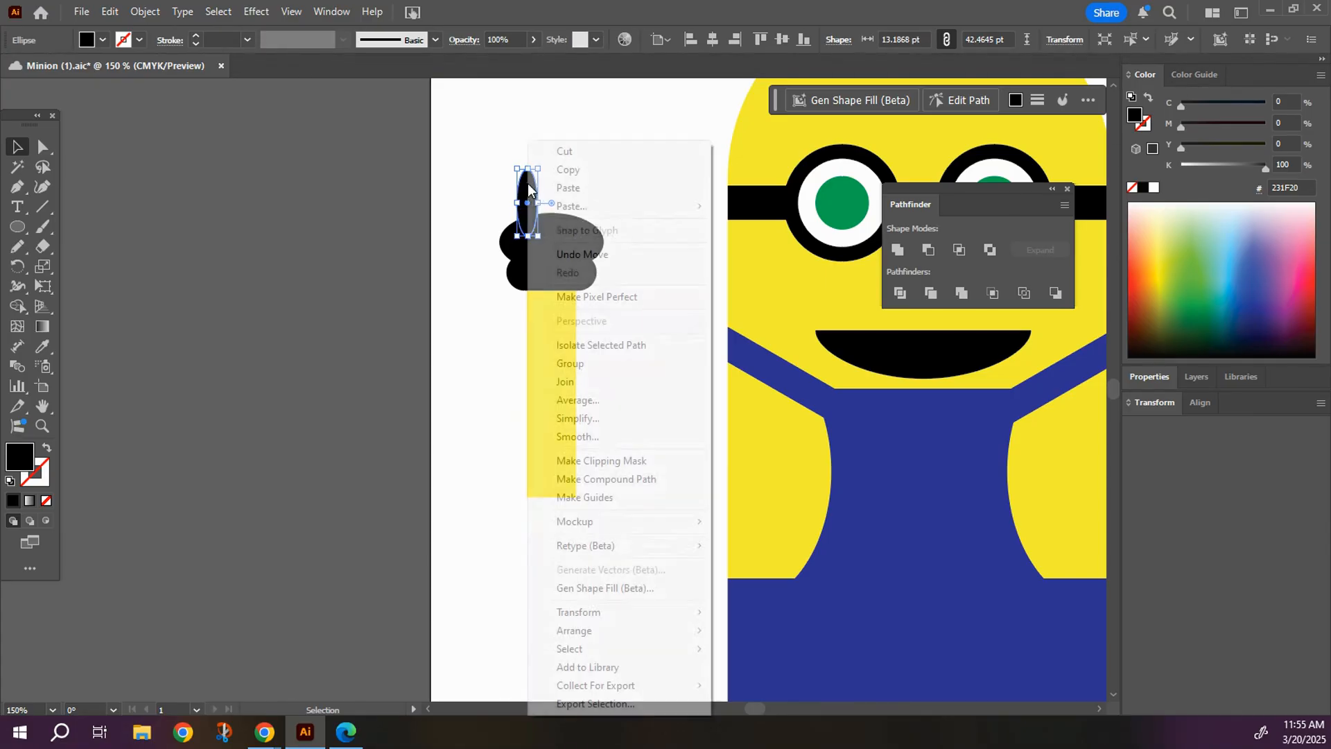
click(549, 173)
right_click(564, 175)
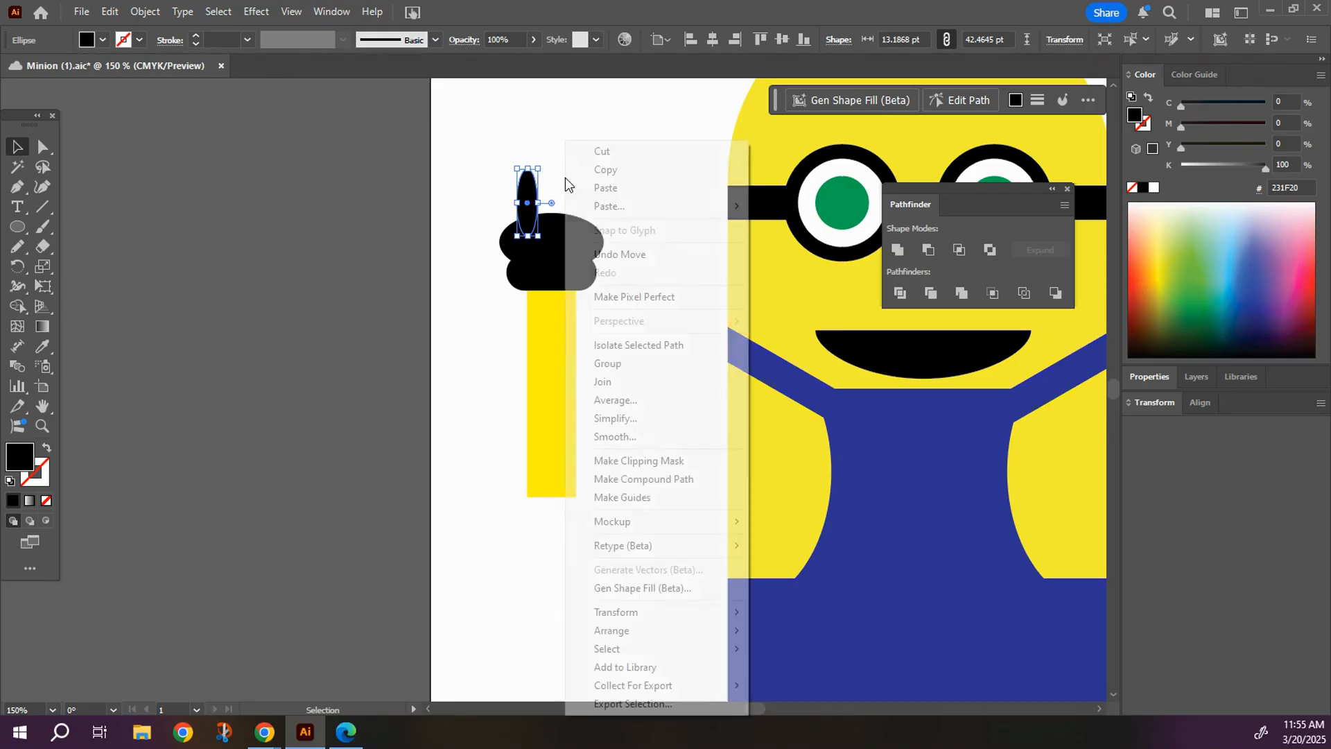
click(579, 187)
drag(553, 389, 582, 201)
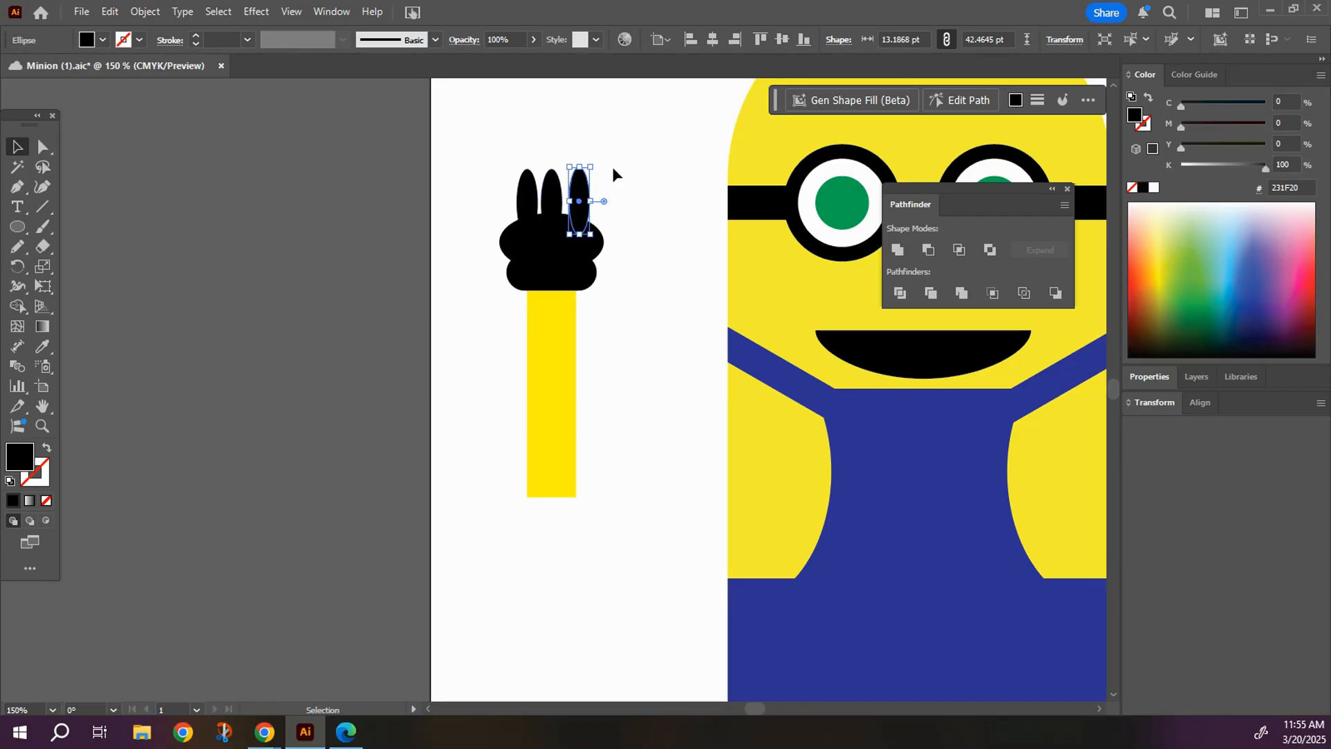
Rotate the right finger clockwise and the left finger counterclockwise so the outer fingers fan outward.
drag(596, 161, 584, 195)
click(527, 201)
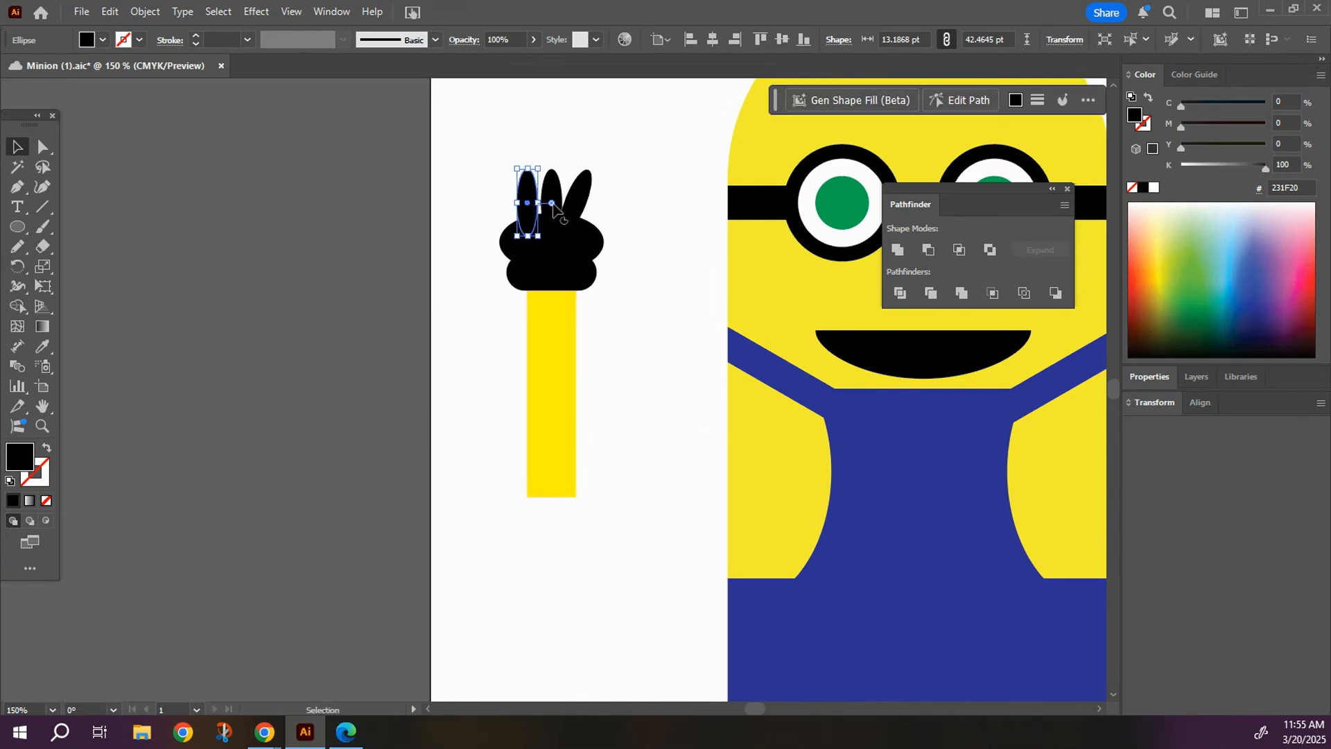
drag(515, 167, 524, 196)
click(470, 281)
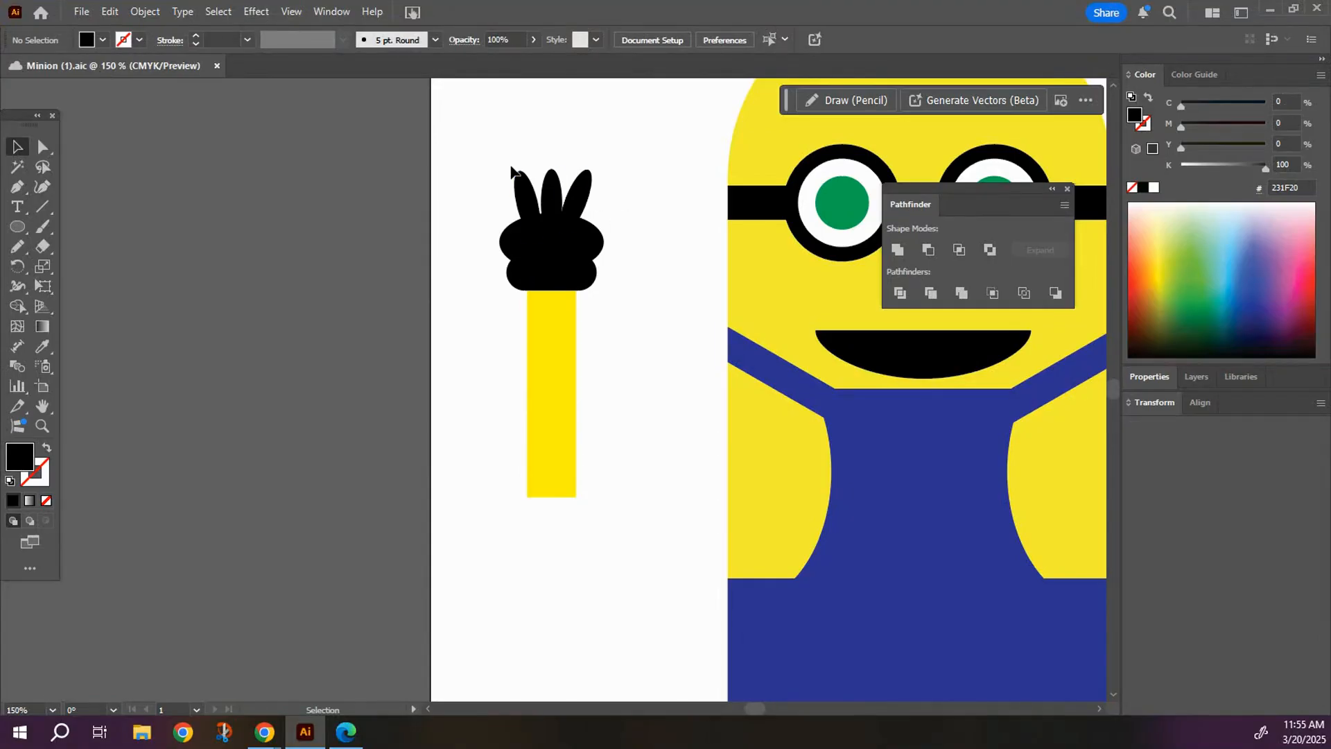
Group the yellow arm, black cuff, palm and three fingers into a single object.
drag(482, 166, 611, 521)
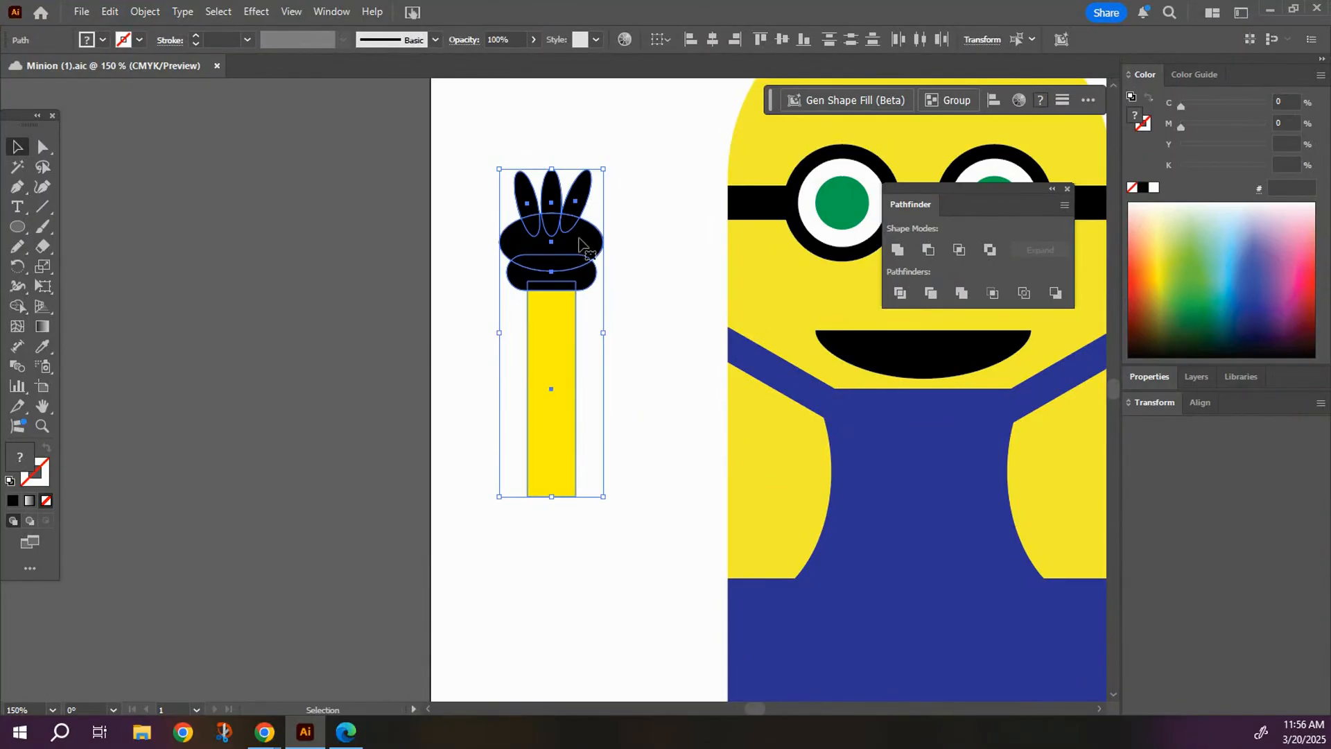
right_click(580, 244)
click(628, 346)
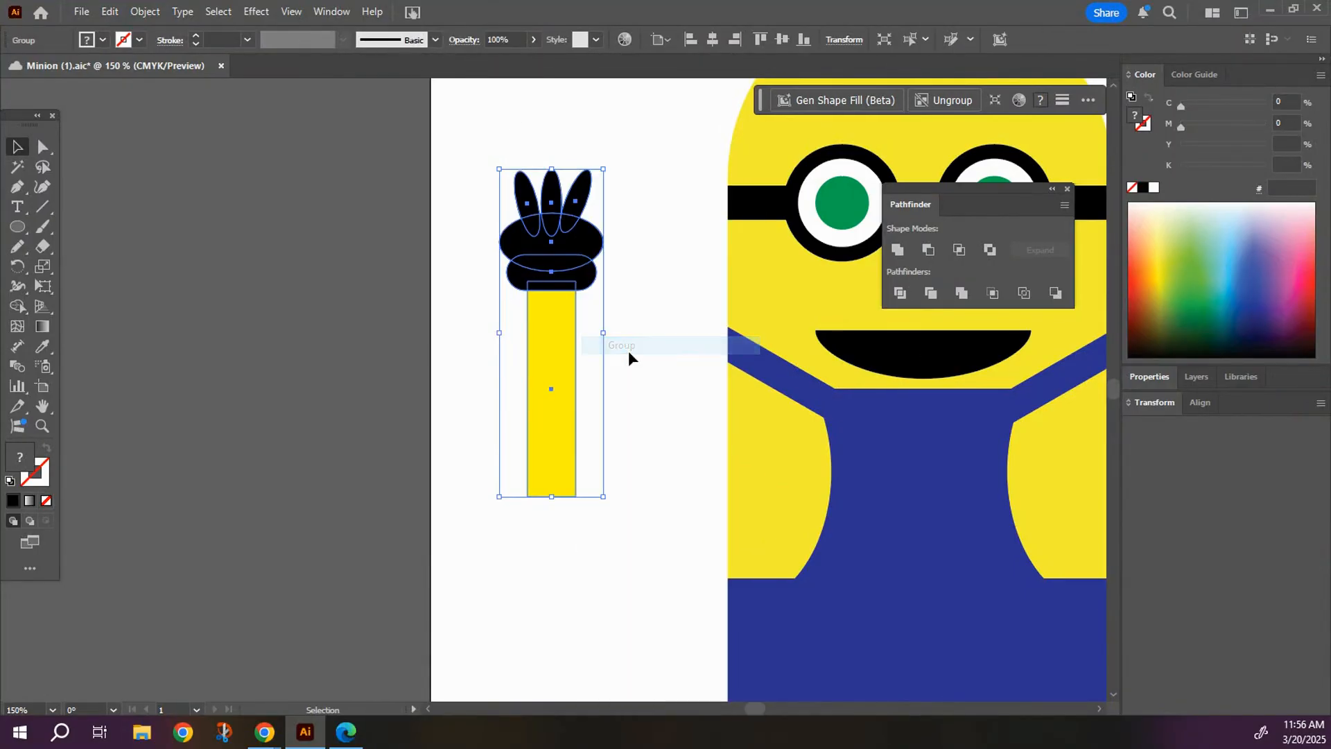
click(639, 319)
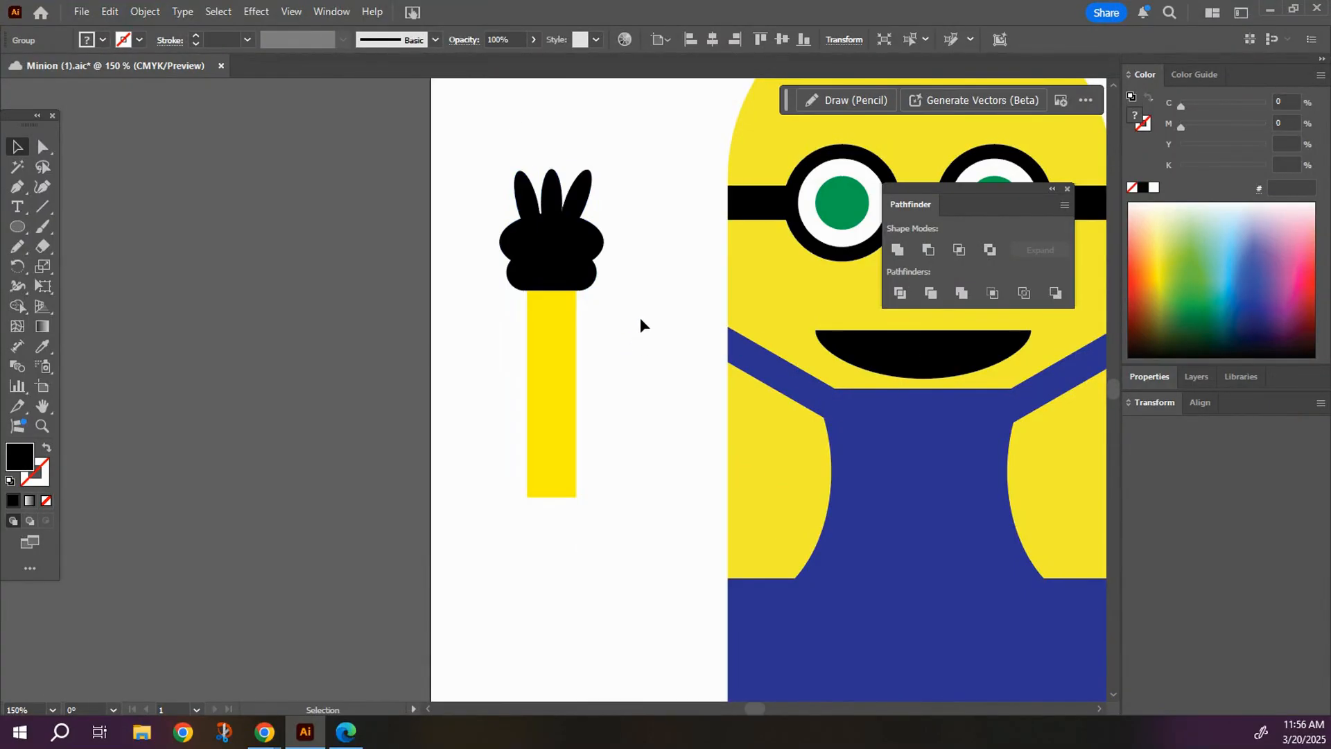
Move the arm group to the body's left side and rotate it counterclockwise so the hand points up and outward and the arm overlaps the shoulder.
click(560, 372)
drag(558, 343, 680, 339)
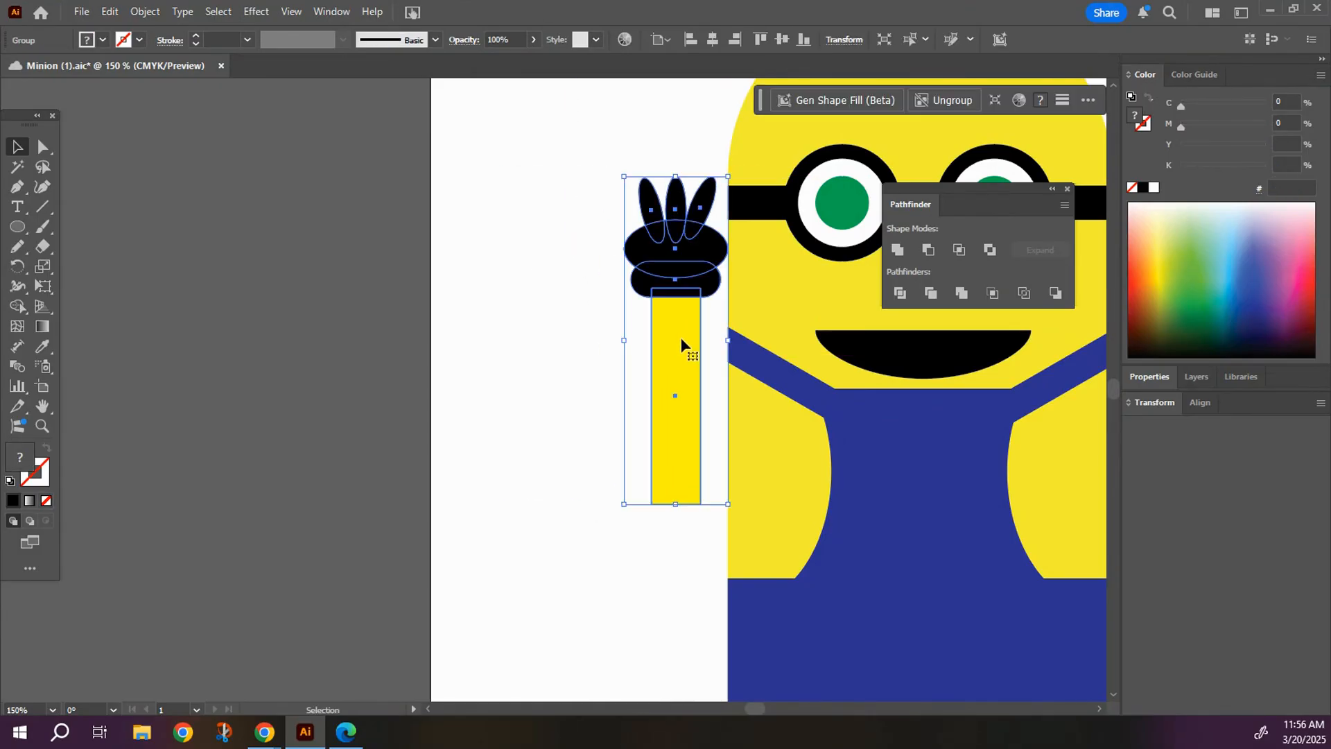
key(ctrl+minus)
key(ctrl+minus)
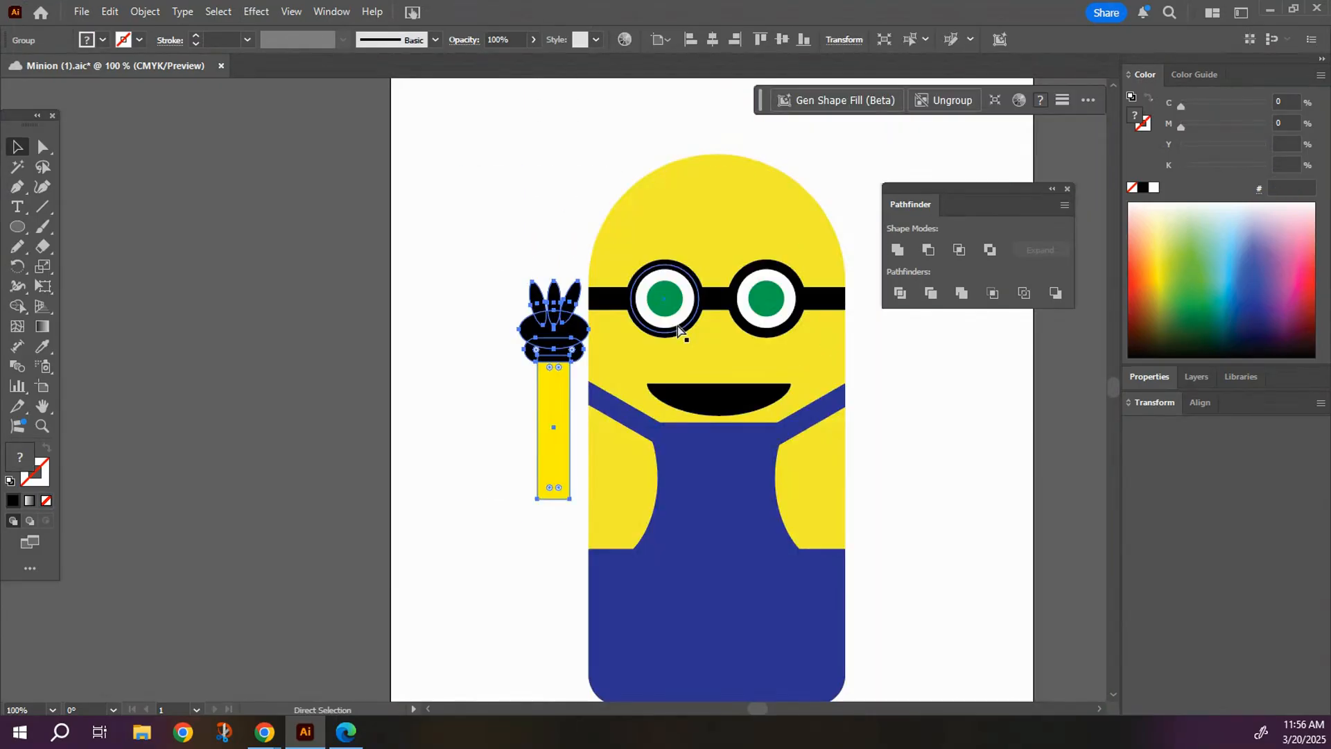
click(502, 261)
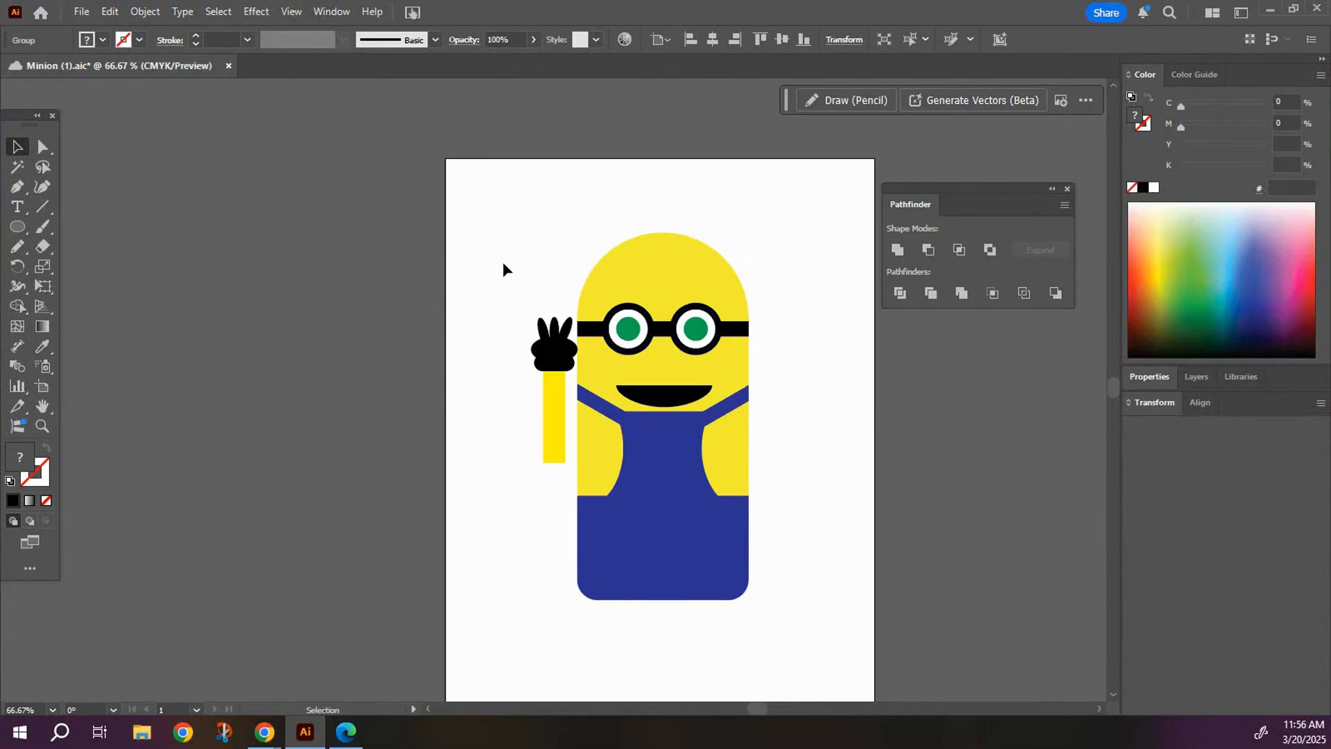
click(555, 402)
drag(528, 313, 488, 361)
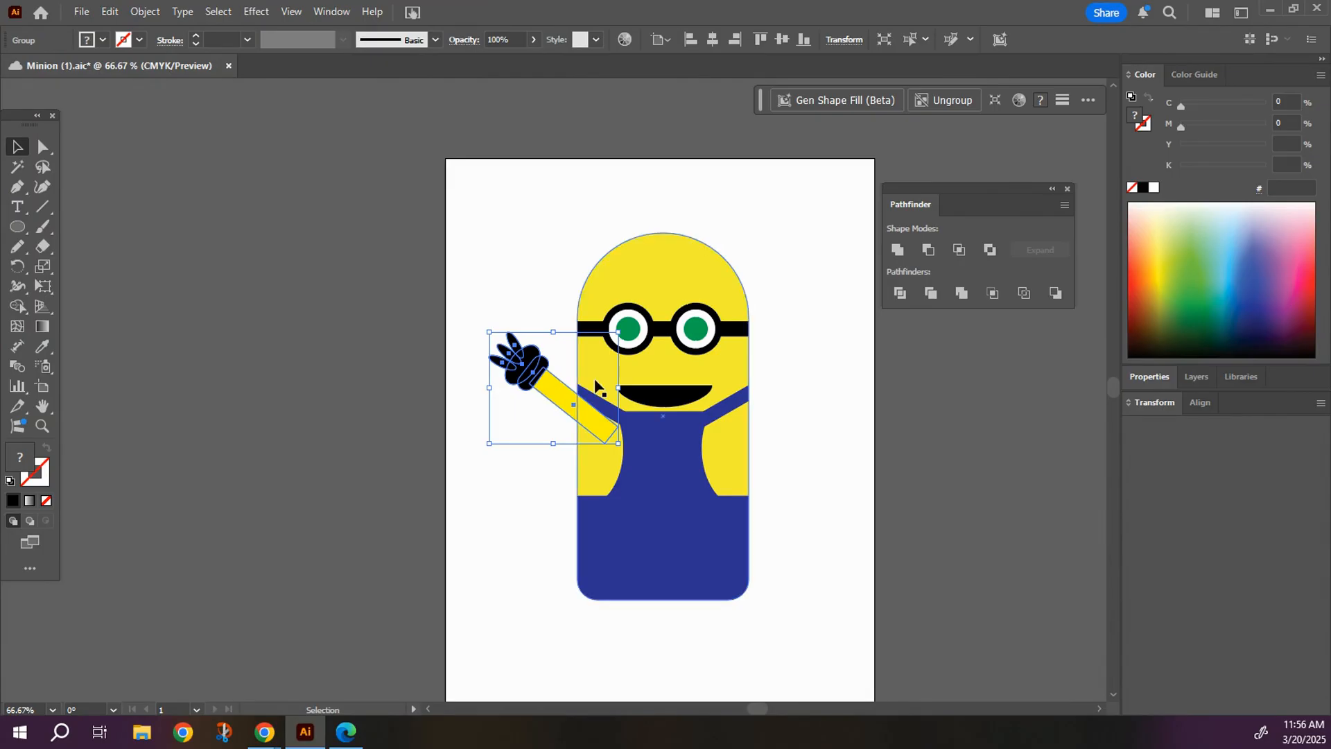
Send the arm group behind the body and shift it slightly left so more of the arm extends out.
right_click(552, 353)
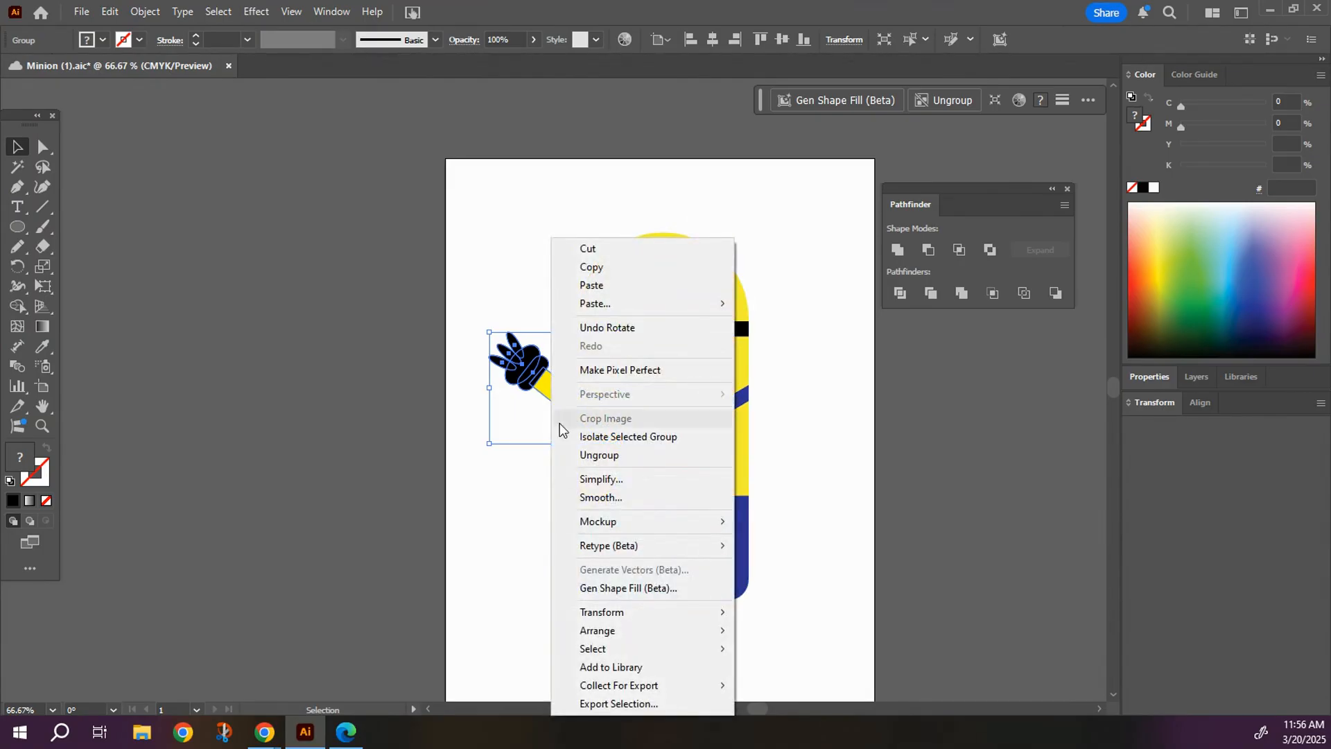
mouse_move(661, 633)
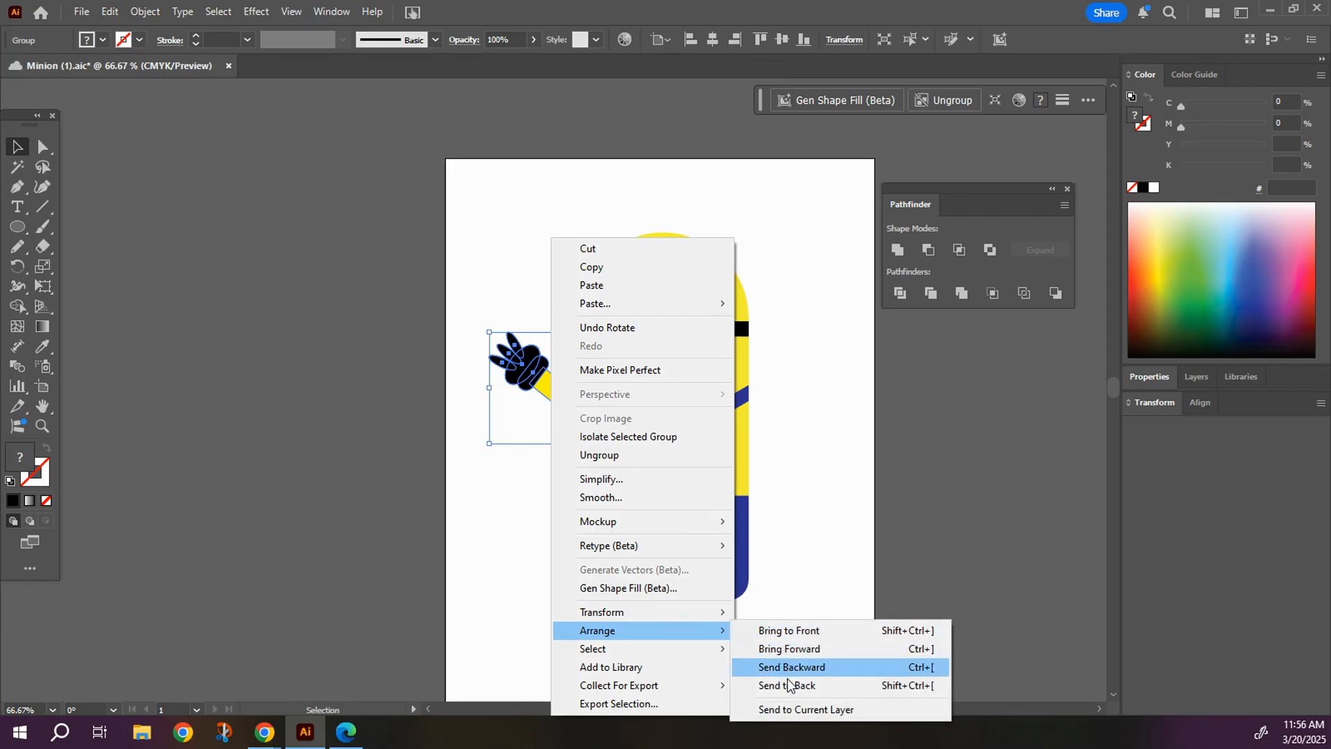
click(788, 685)
click(549, 521)
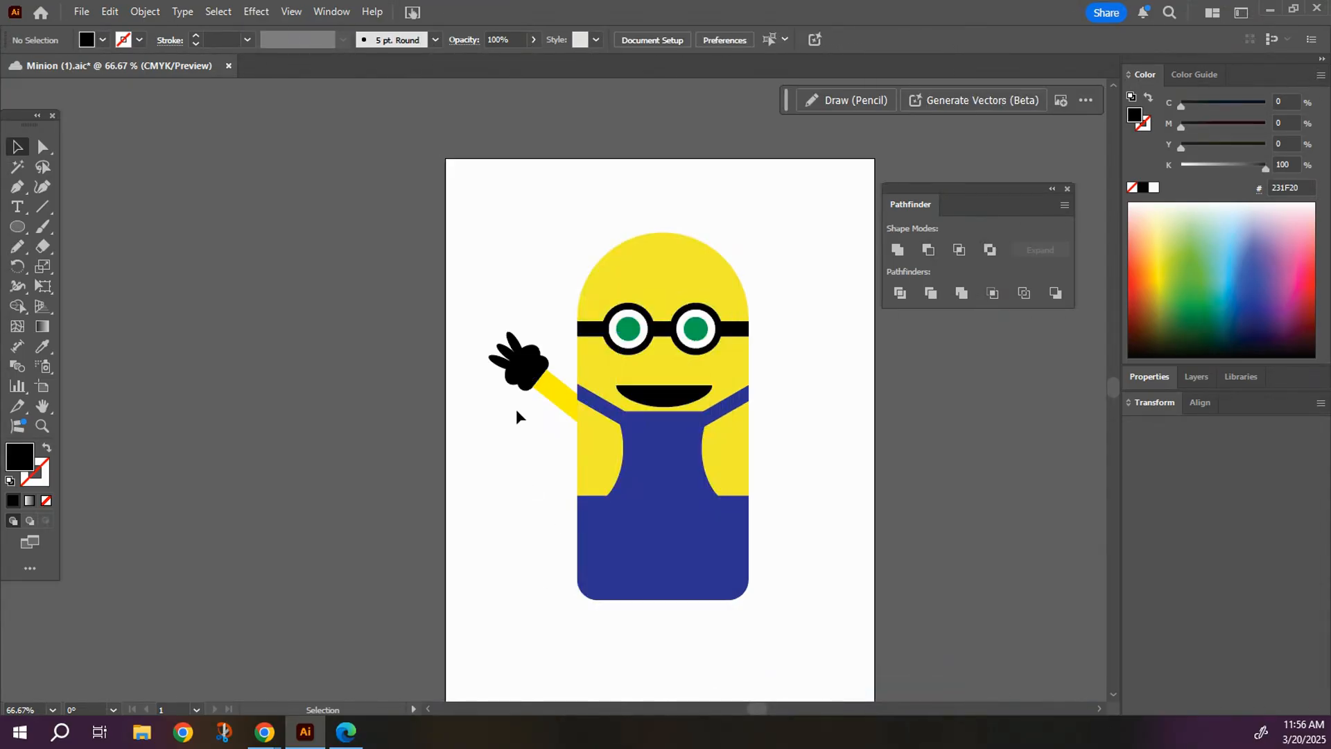
drag(553, 399, 532, 399)
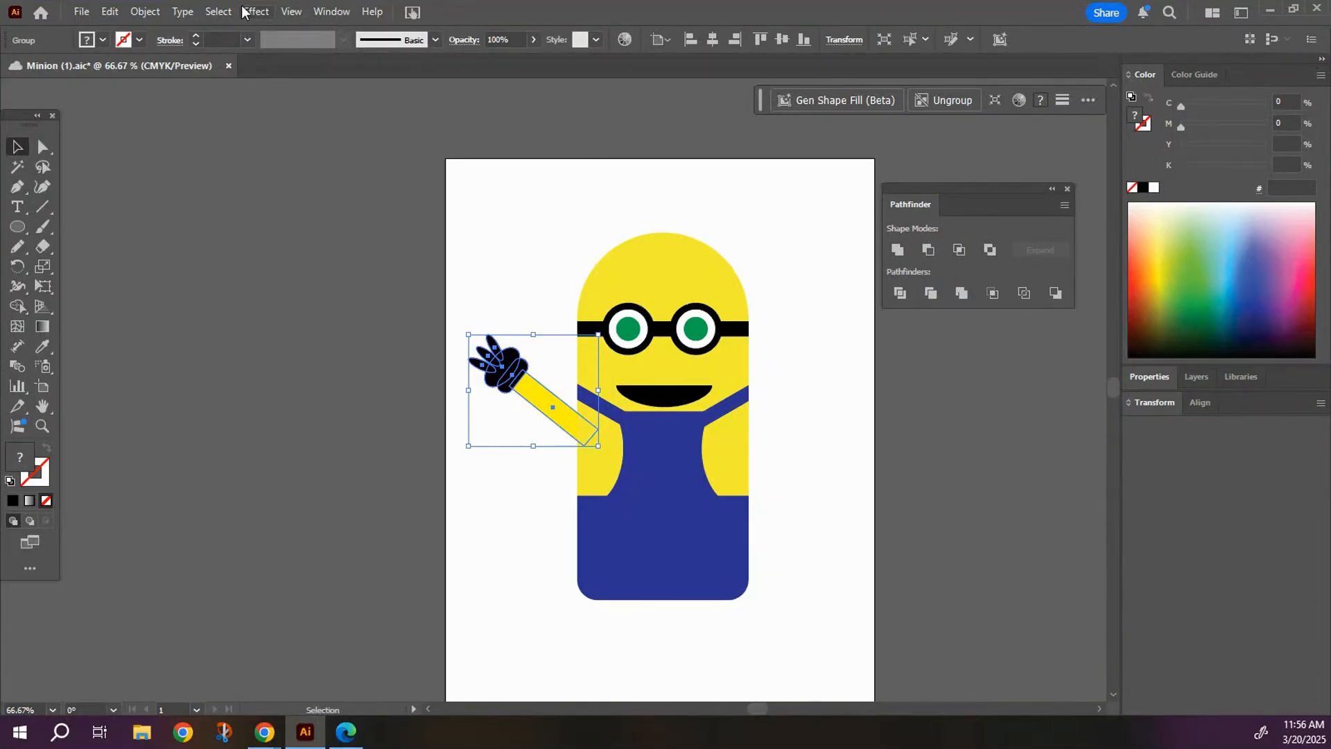
Create a copy of the arm reflected across the vertical axis and place it at the body's right side, level with the original.
click(217, 12)
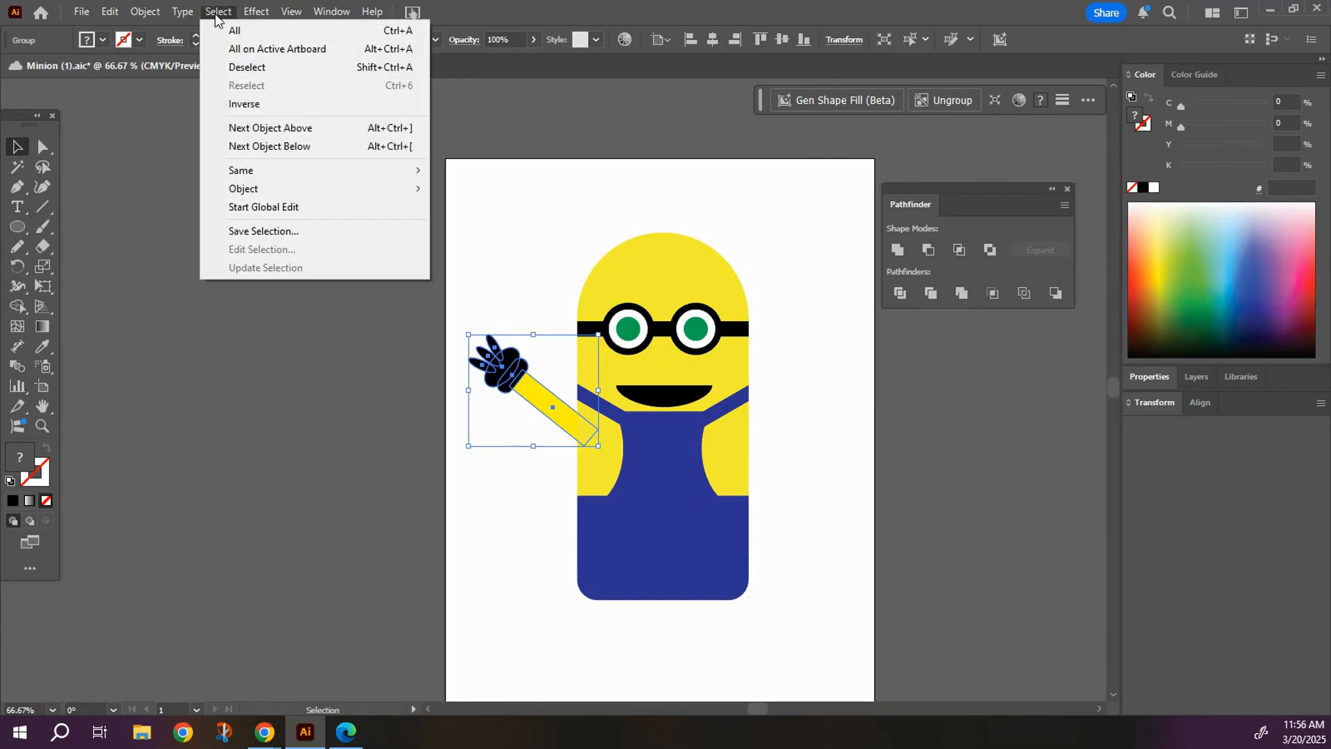
mouse_move(145, 11)
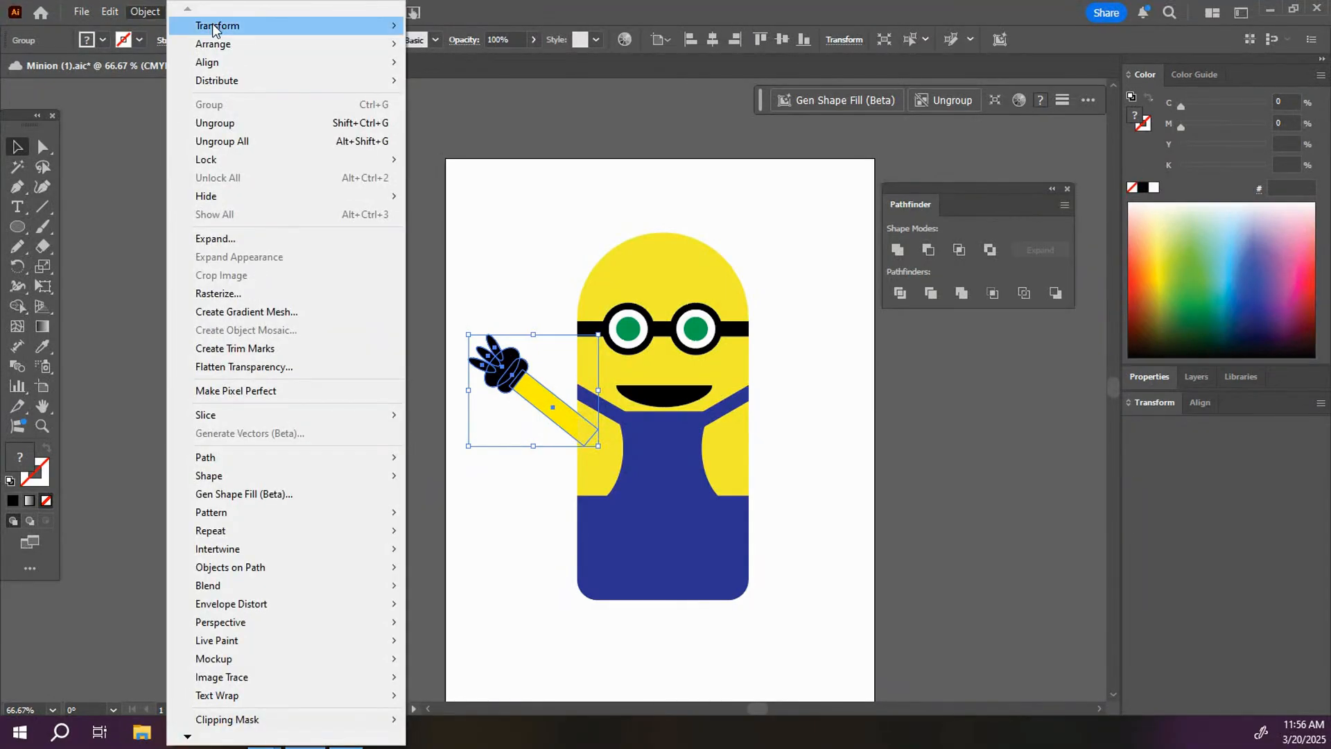
mouse_move(213, 24)
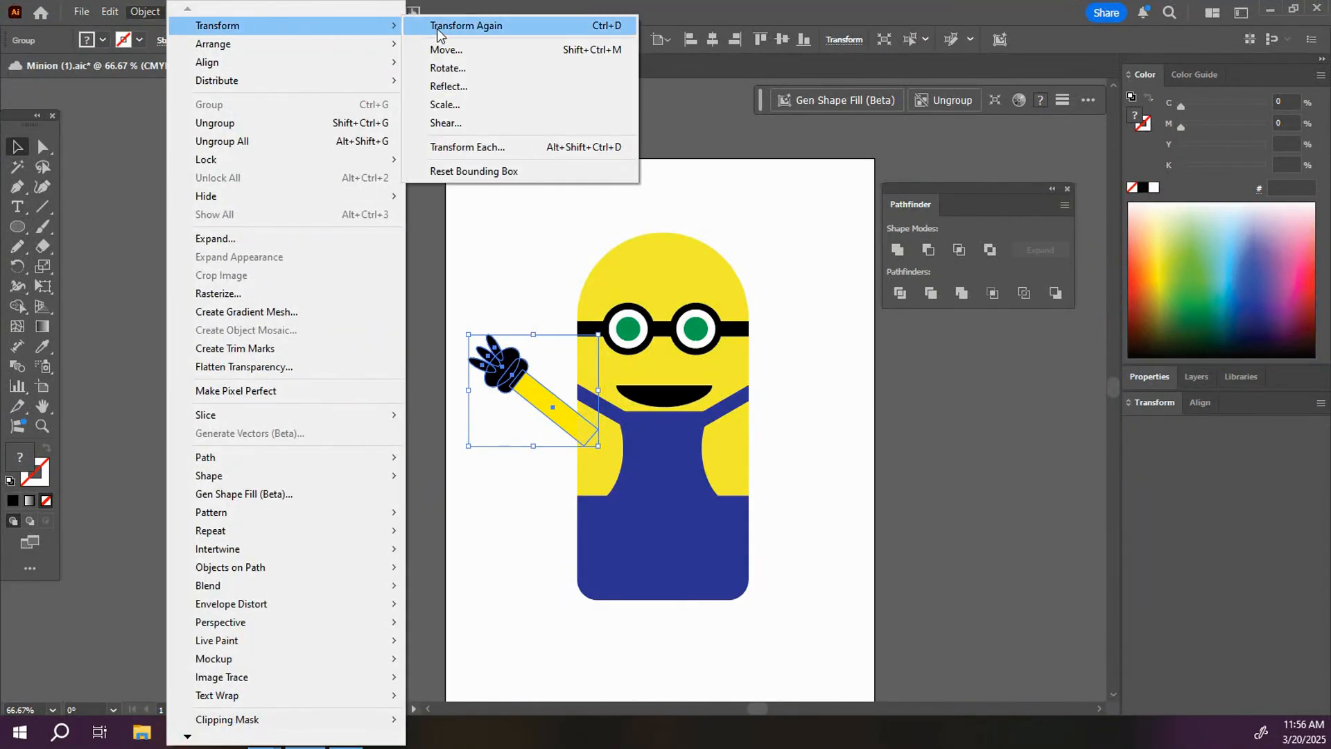
click(456, 89)
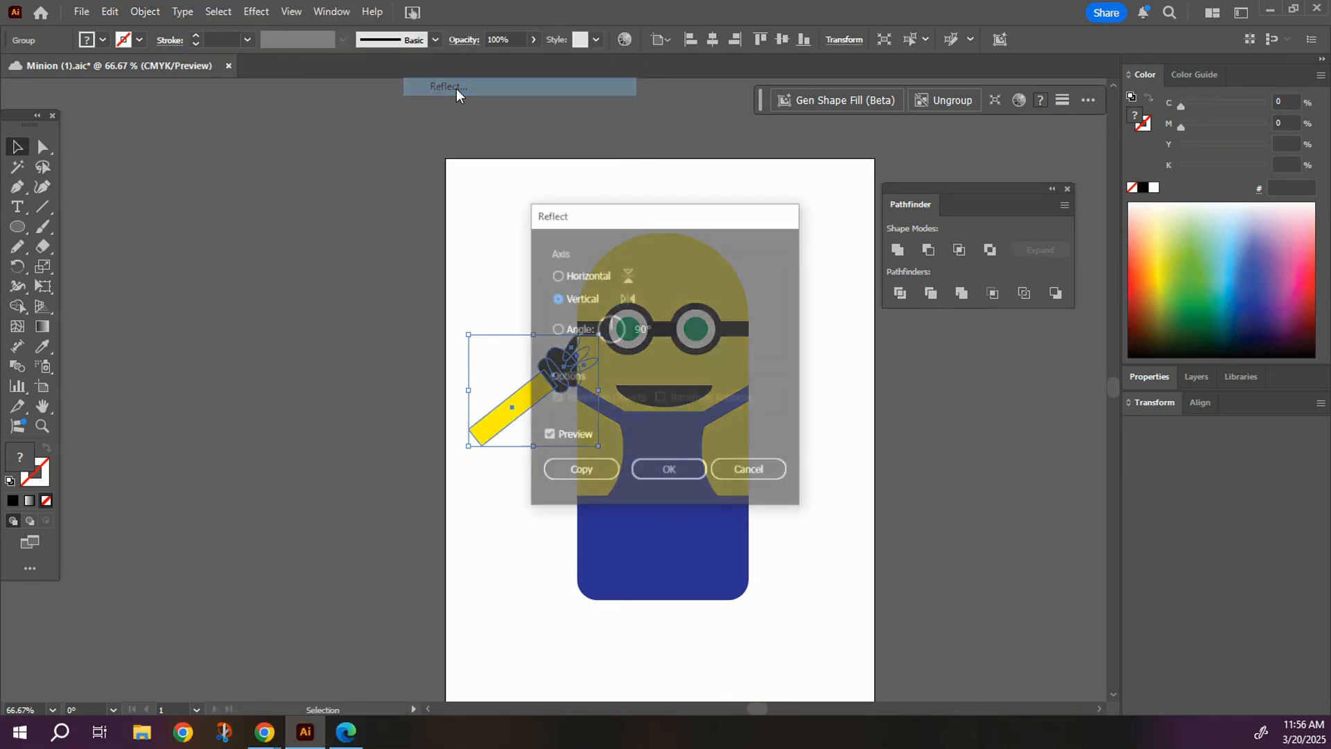
drag(628, 212, 884, 210)
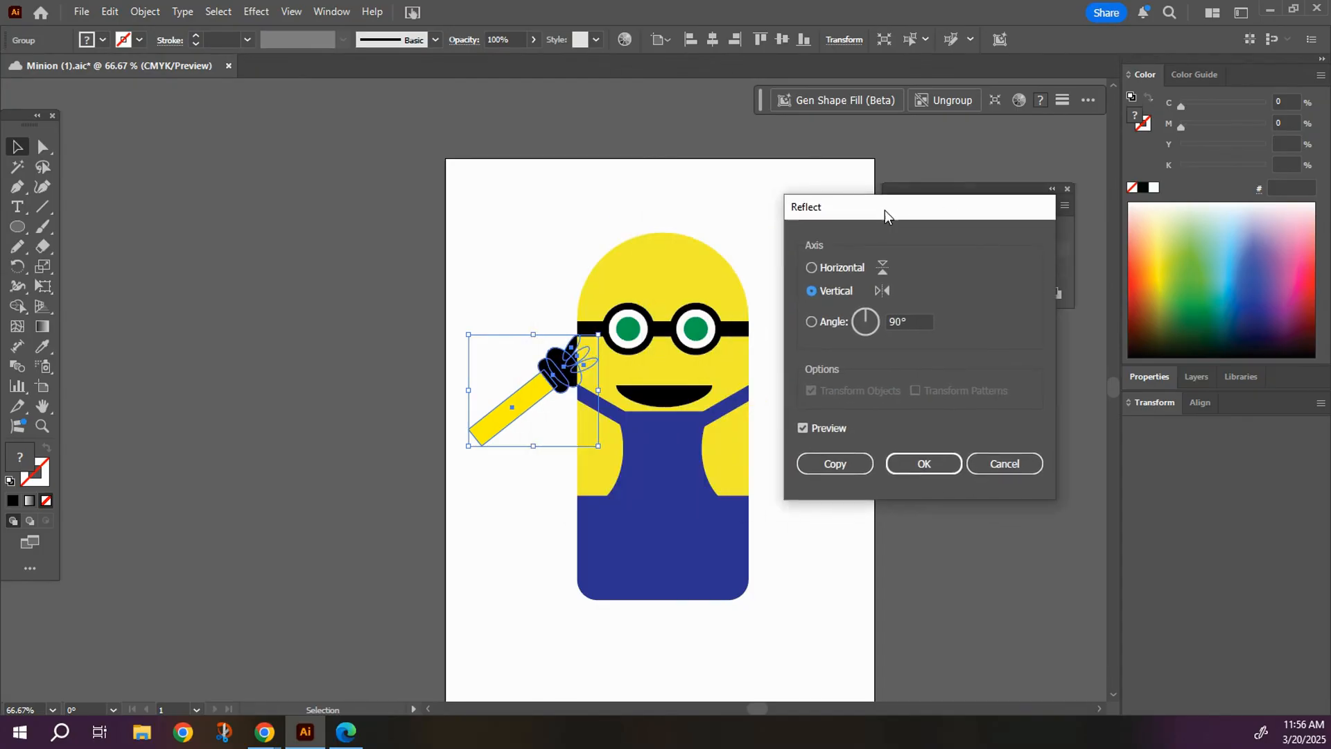
click(819, 466)
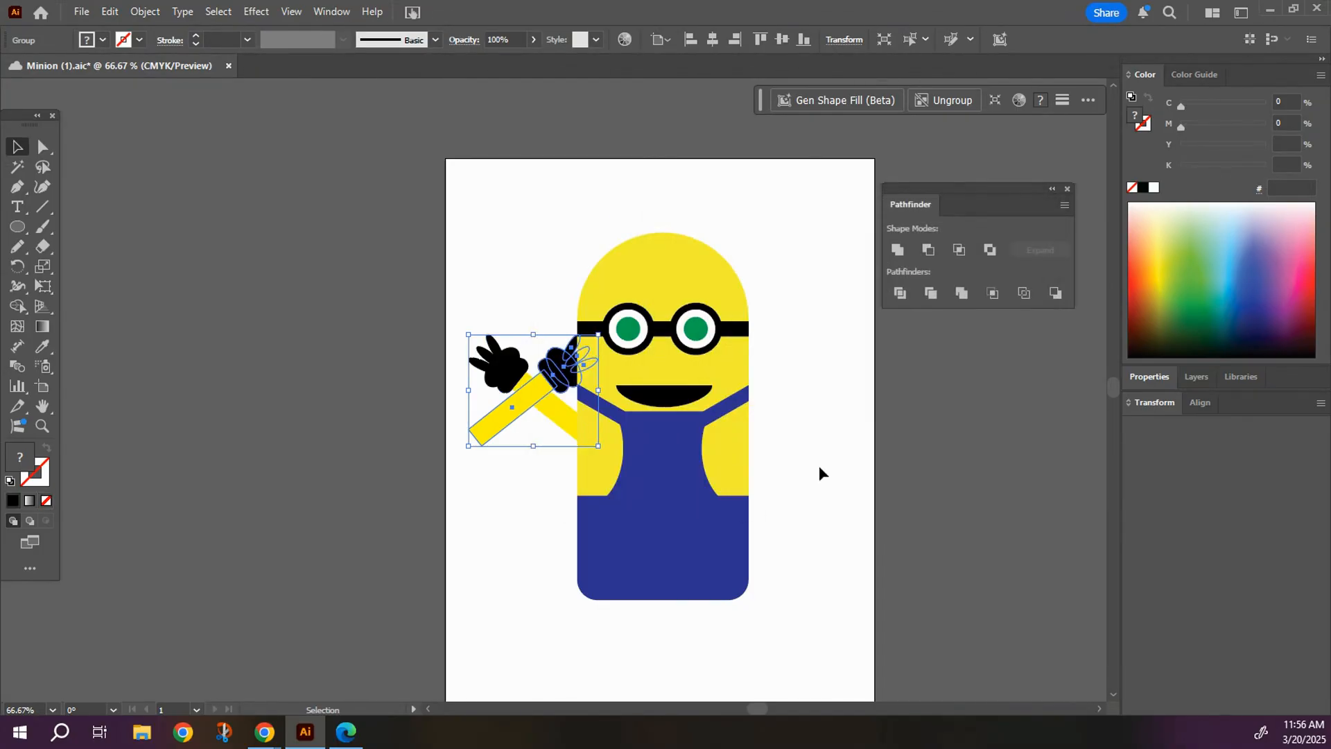
click(493, 218)
drag(497, 414, 740, 419)
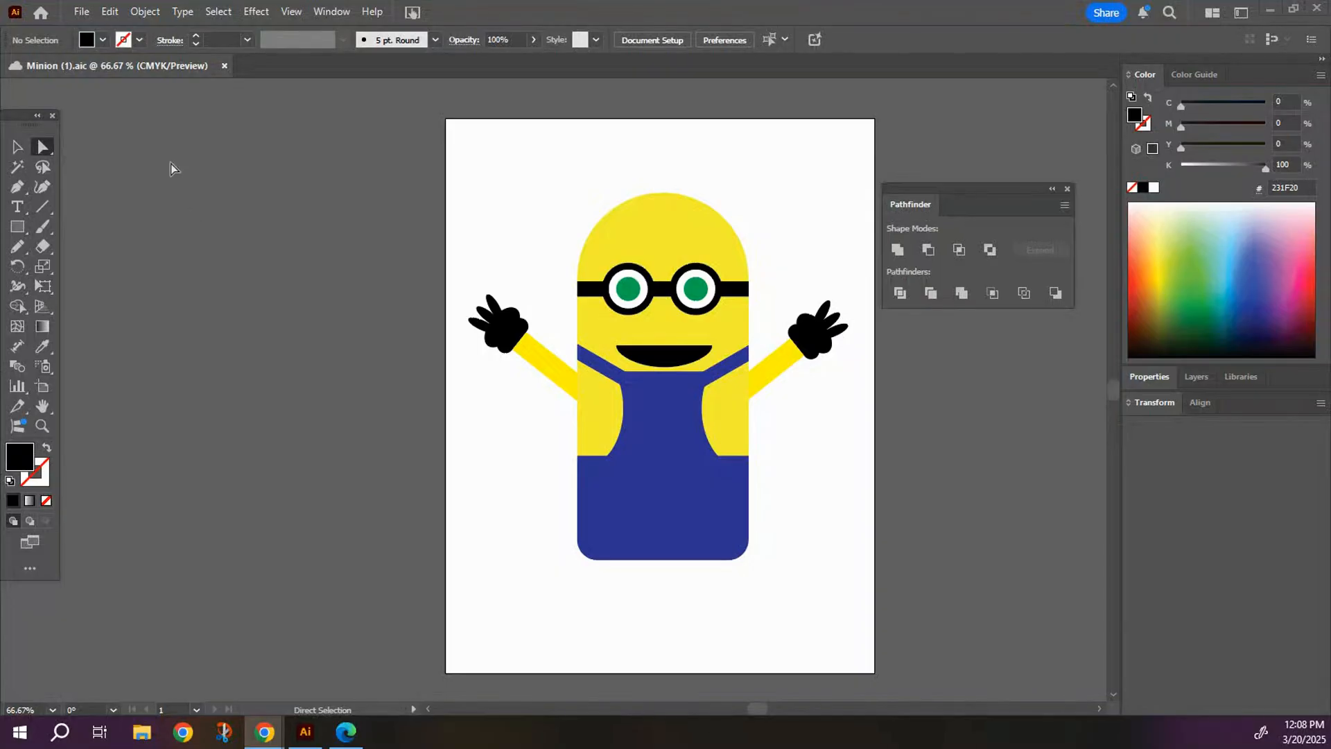
Draw a dark blue (2E3192) rectangle about 107 × 78 pt just below the body as a leg.
click(18, 227)
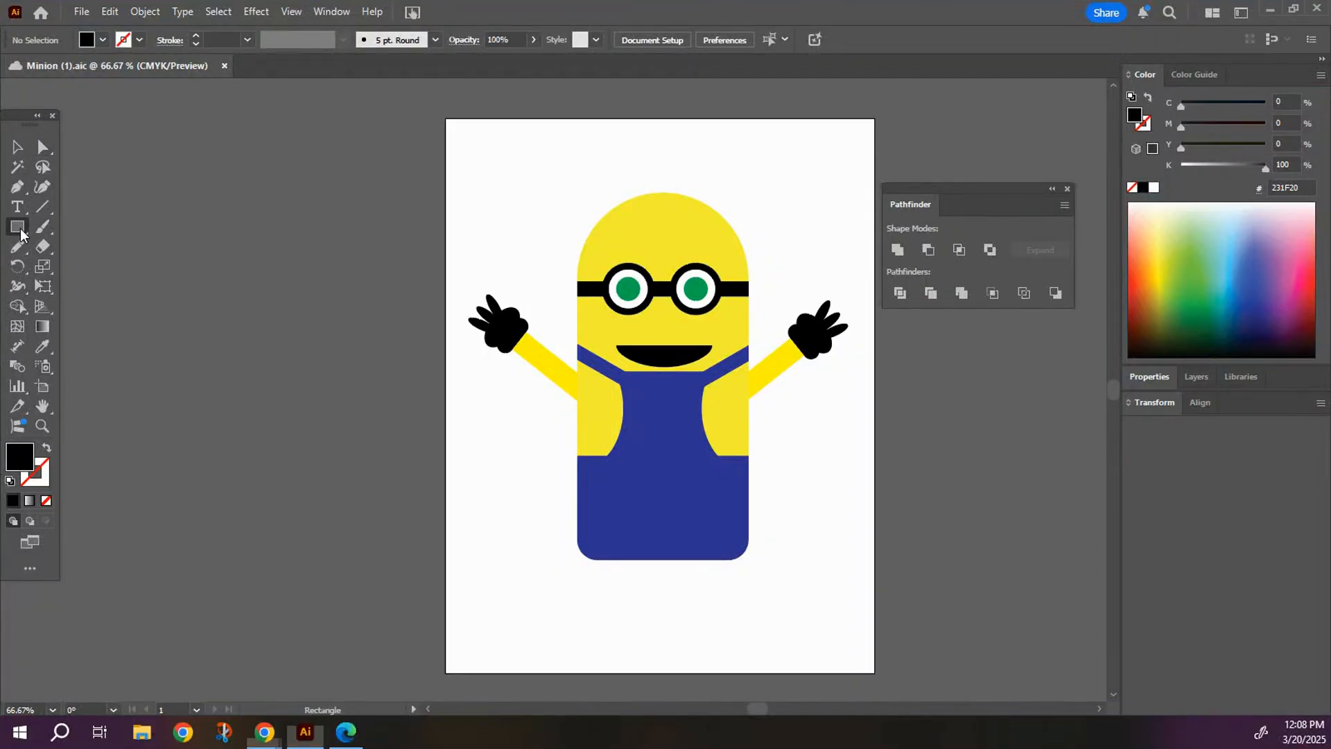
click(102, 41)
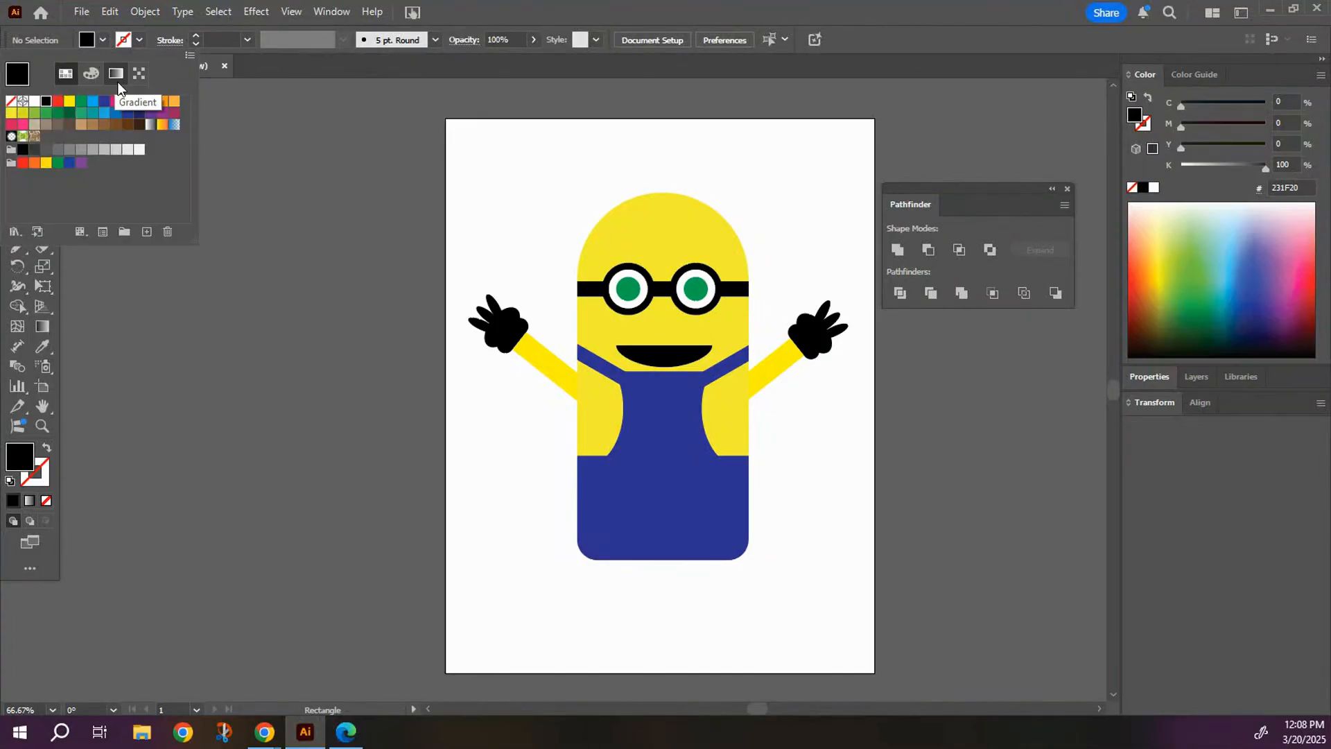
click(104, 104)
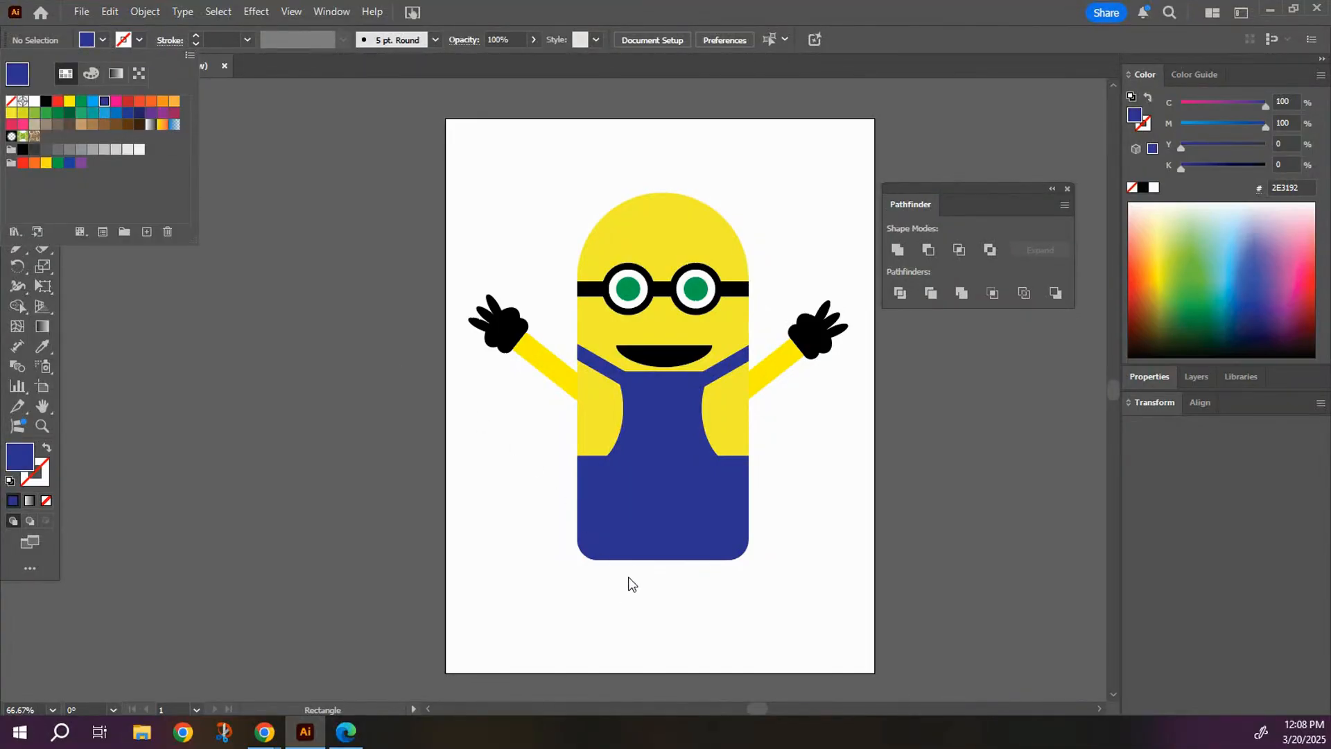
click(612, 598)
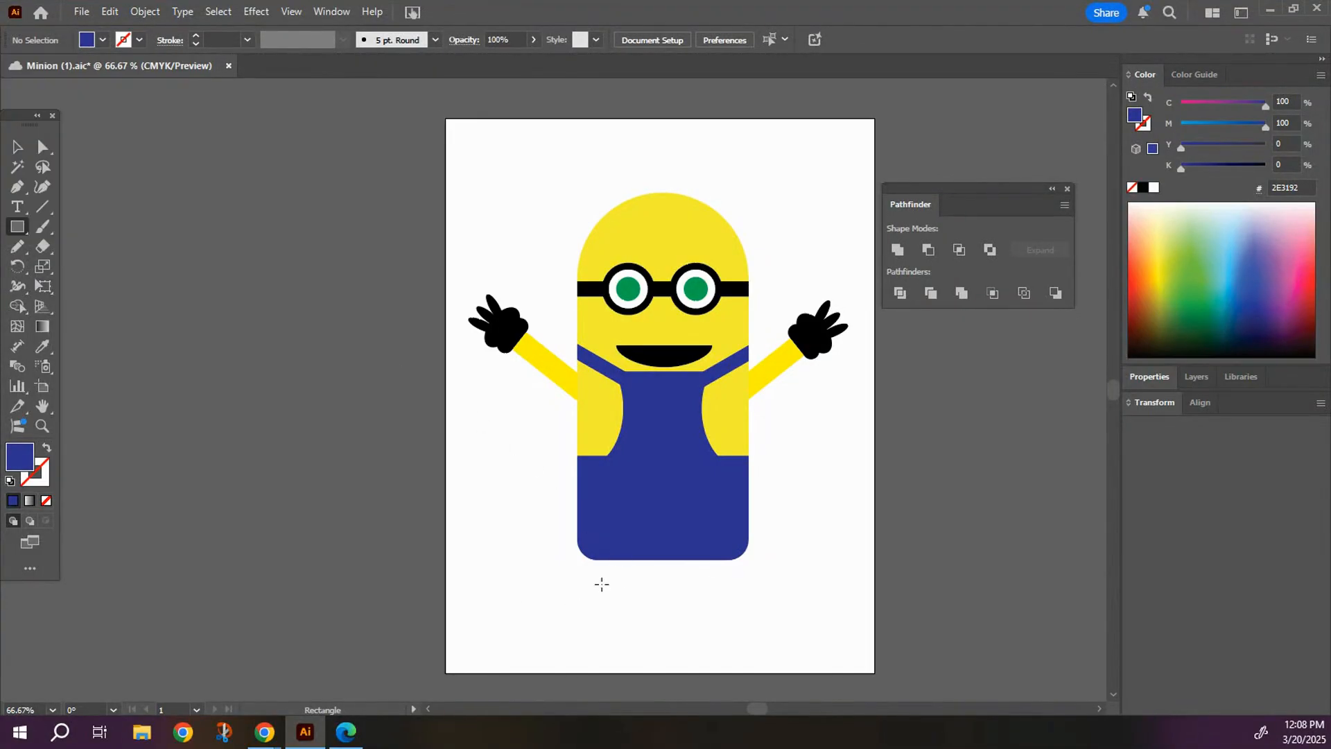
drag(605, 572, 679, 626)
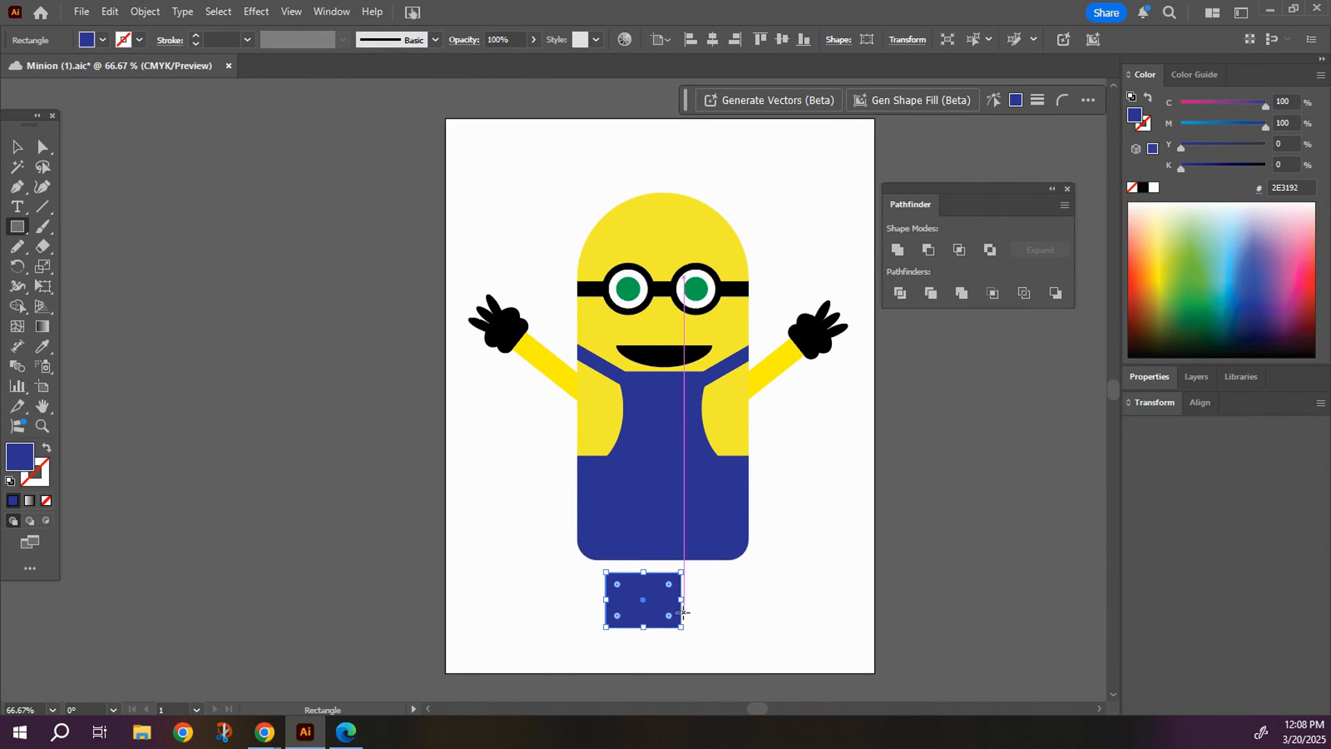
Pull the rectangle's two bottom corners inward to taper the leg and move it up against the left part of the body's bottom edge.
key(ctrl+plus)
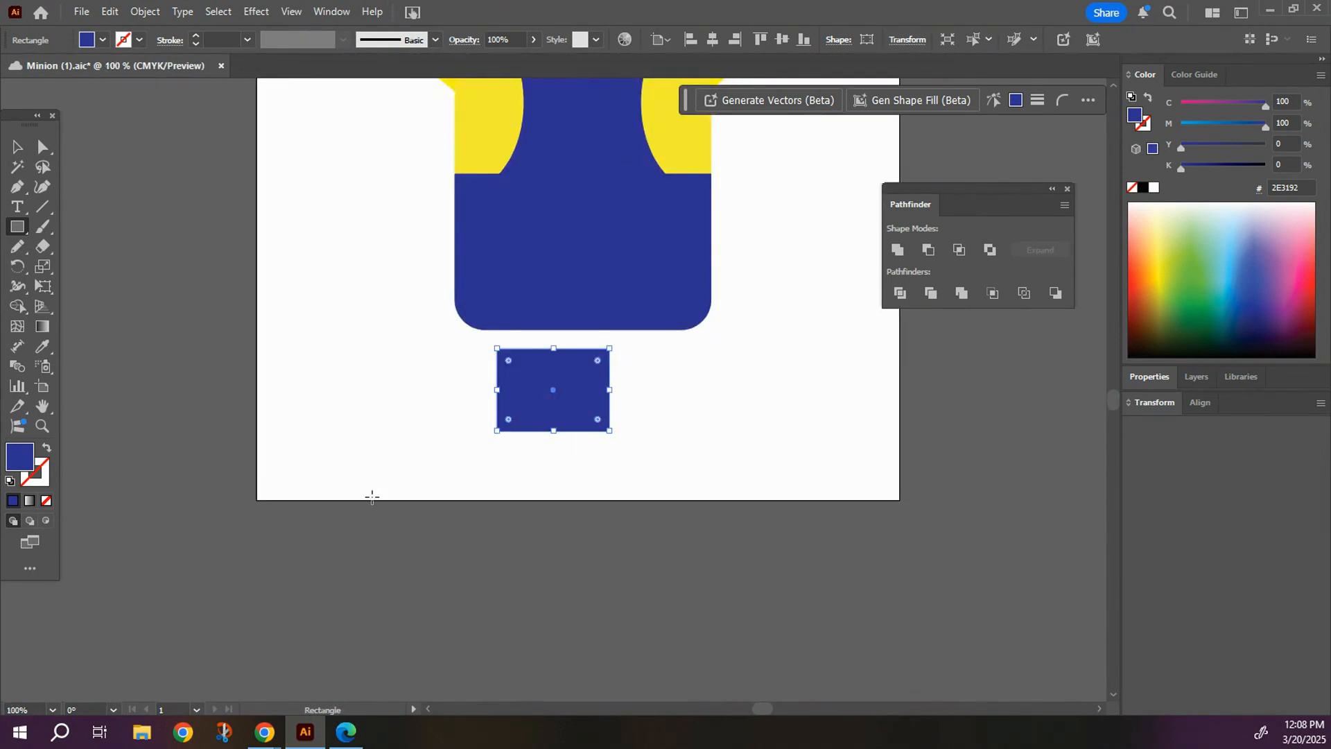
click(43, 147)
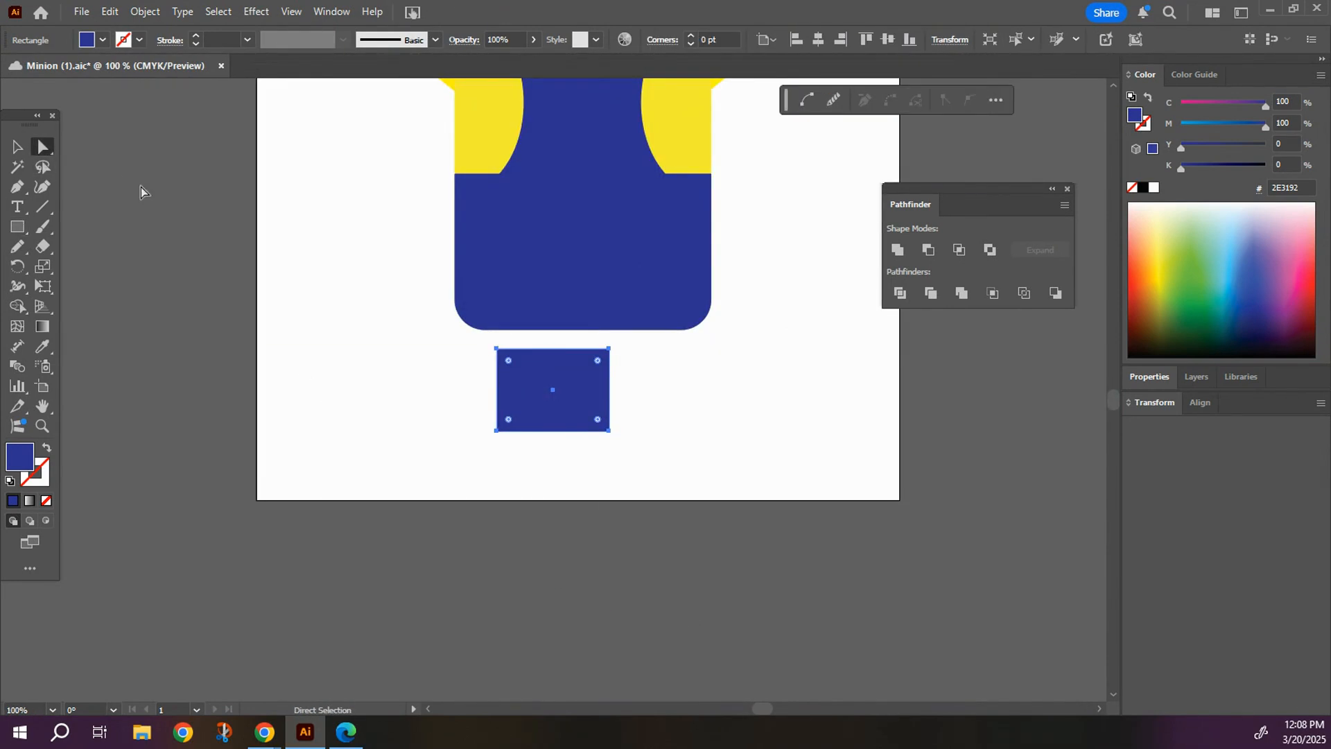
click(608, 431)
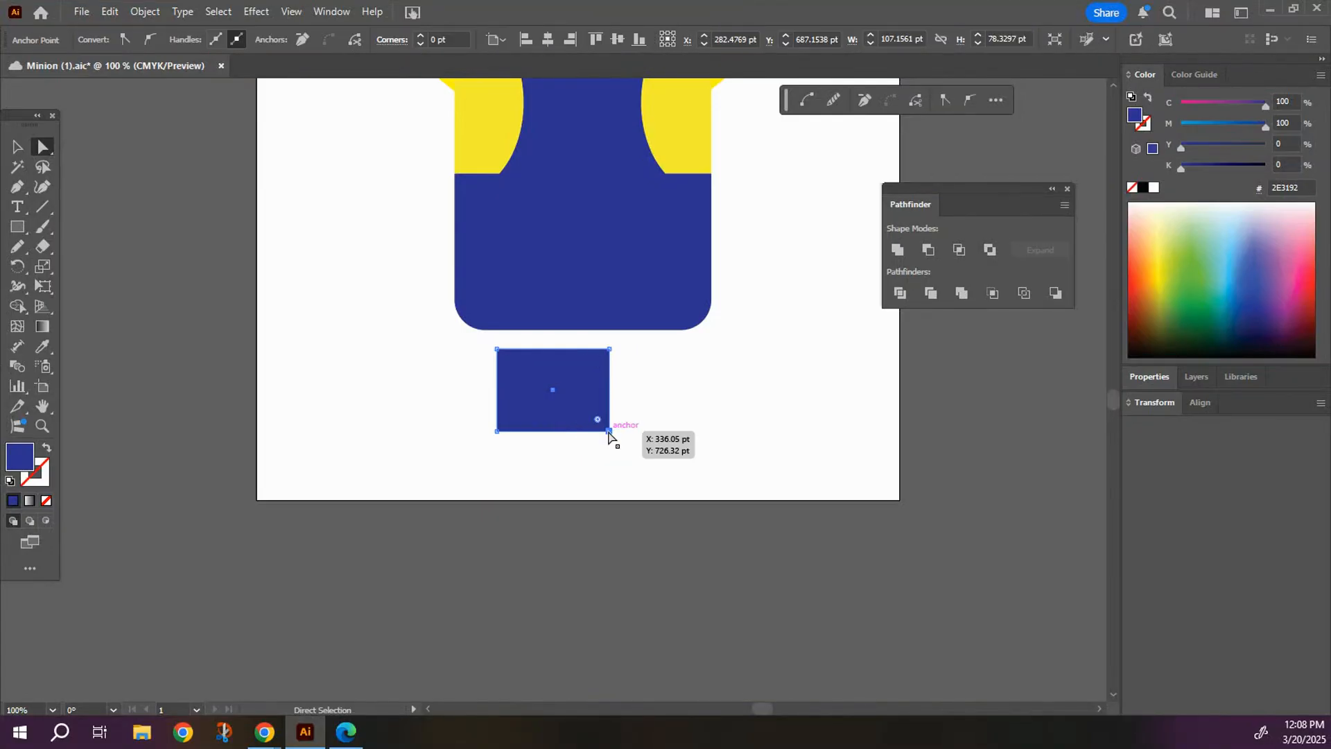
drag(608, 431, 595, 431)
drag(496, 431, 511, 430)
click(450, 428)
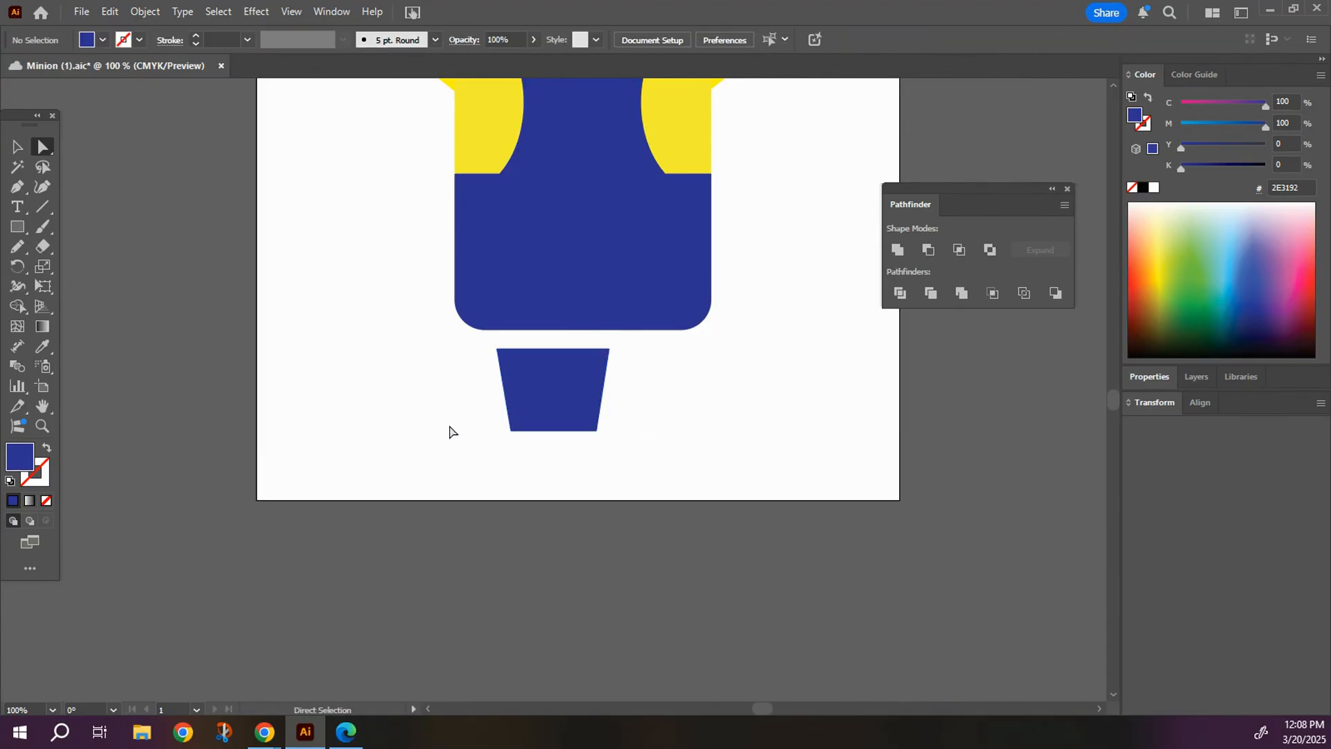
click(16, 146)
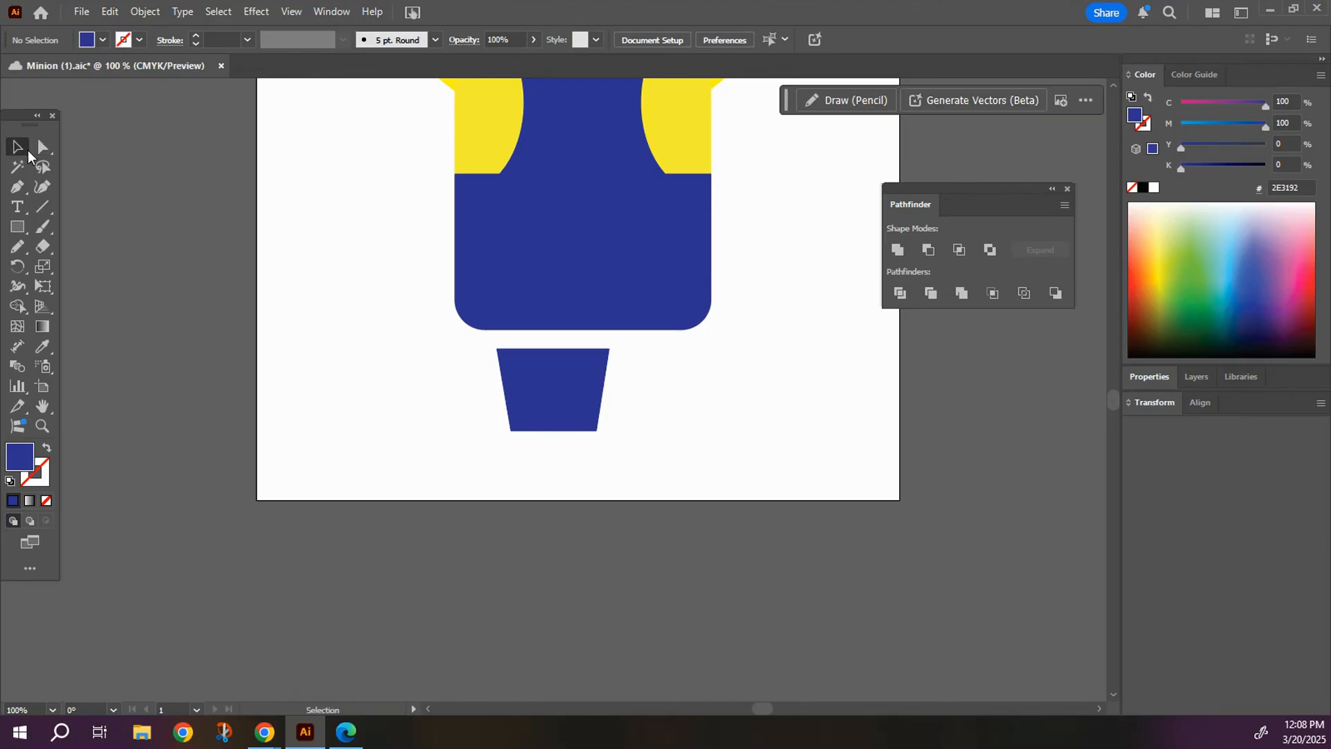
drag(539, 395, 528, 376)
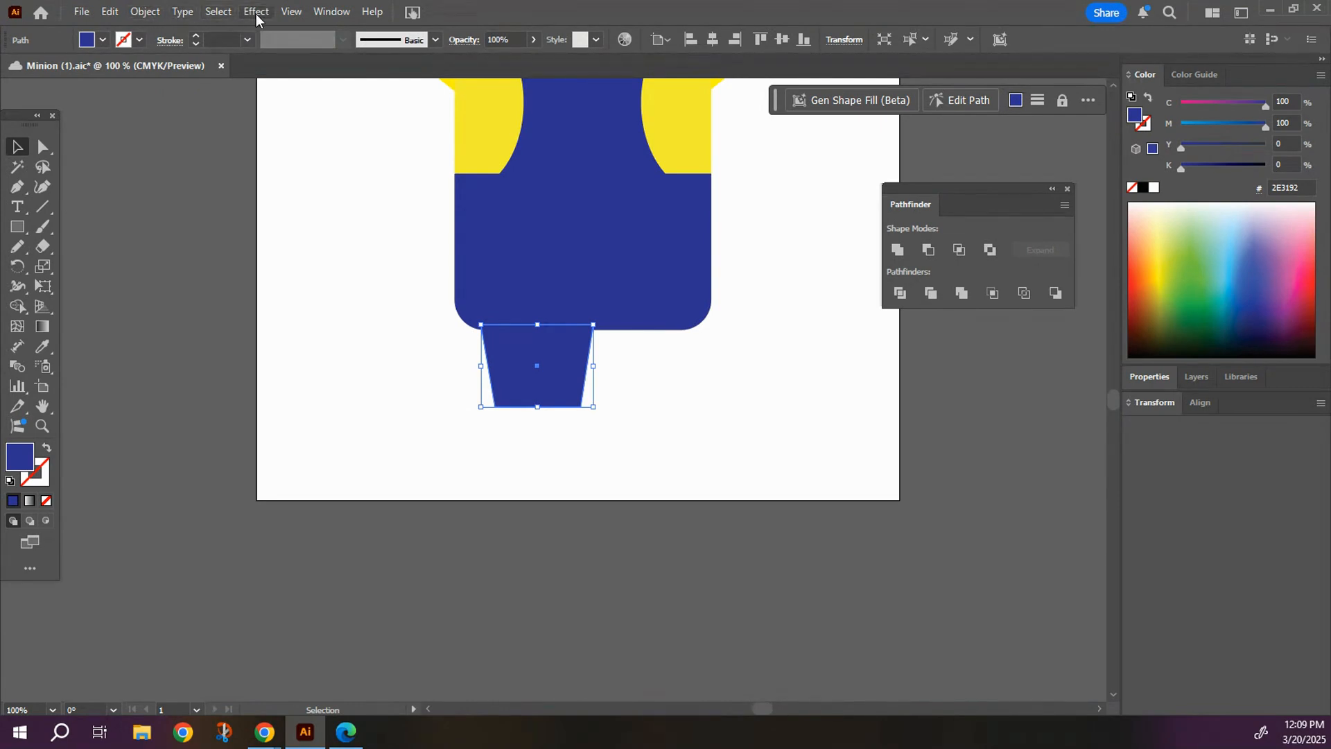
Create a copy of the leg reflected across the vertical axis and place it beside the original under the body's right half.
click(152, 17)
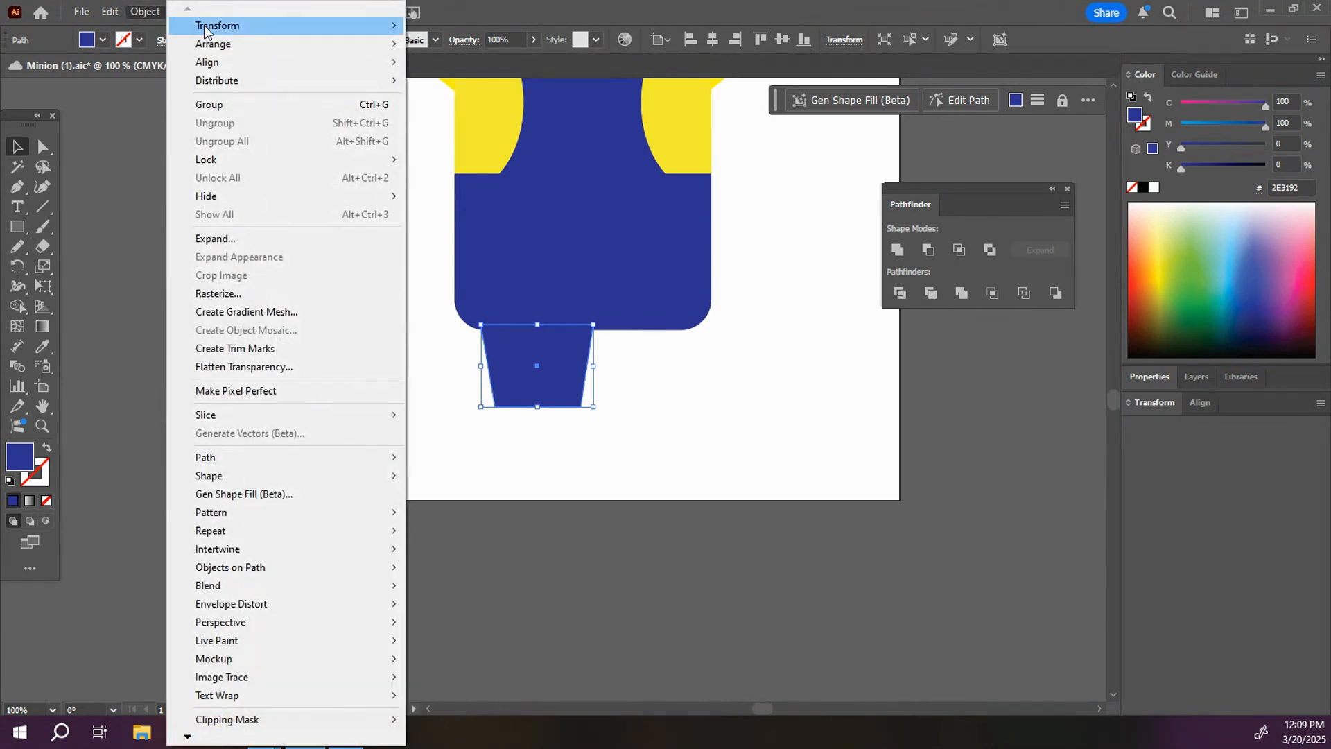
mouse_move(204, 26)
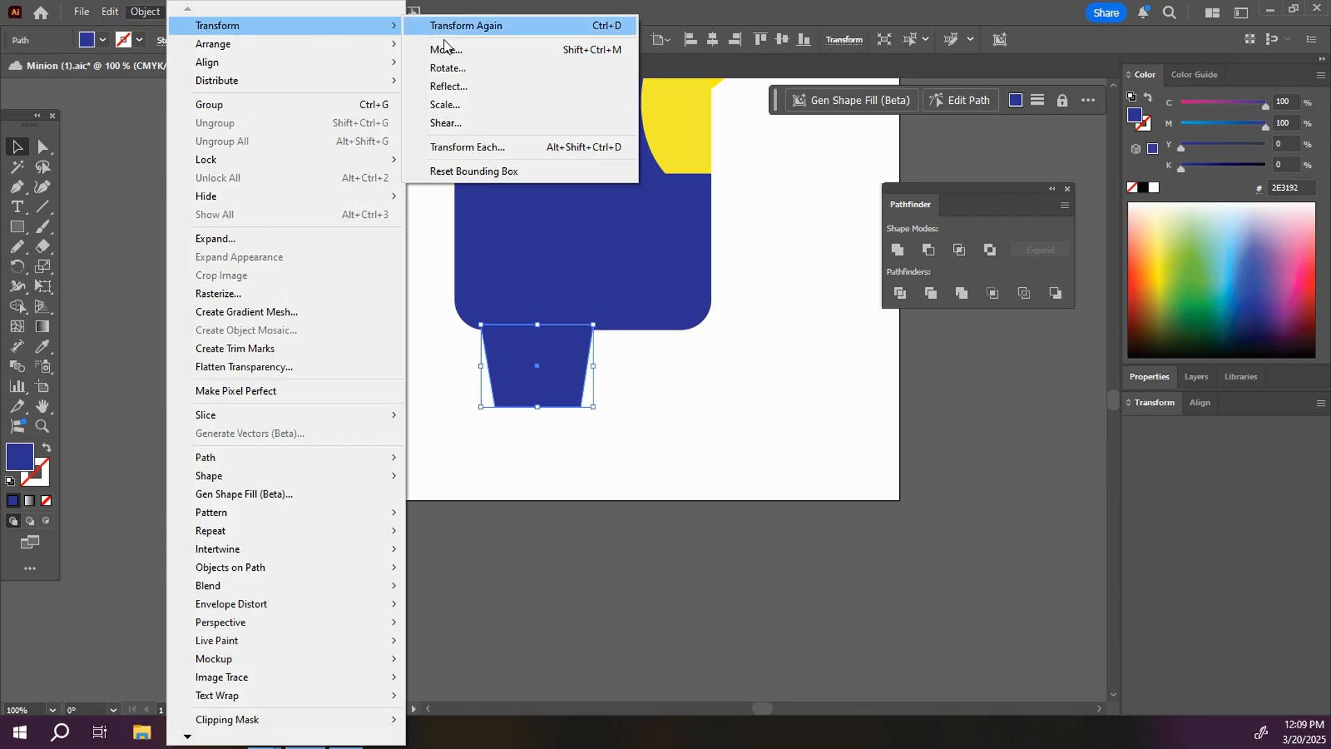
click(455, 85)
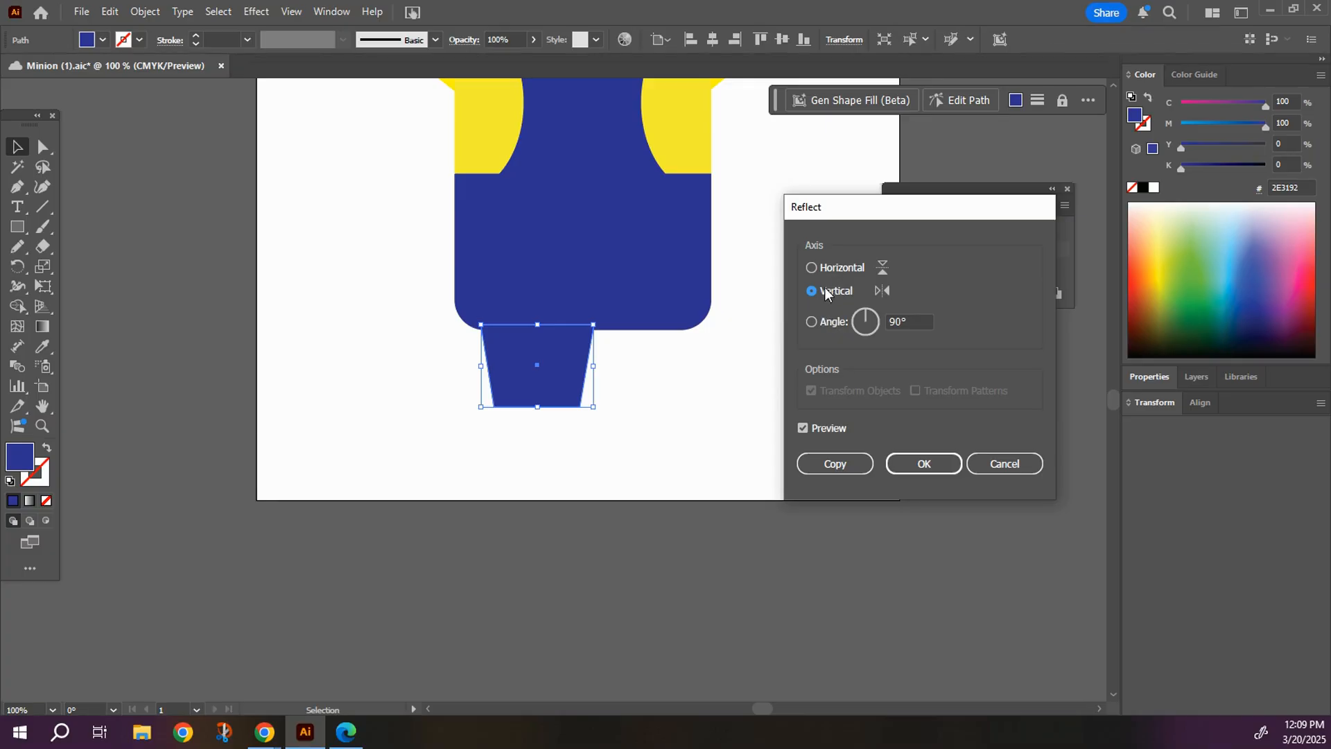
click(845, 467)
drag(518, 355, 619, 353)
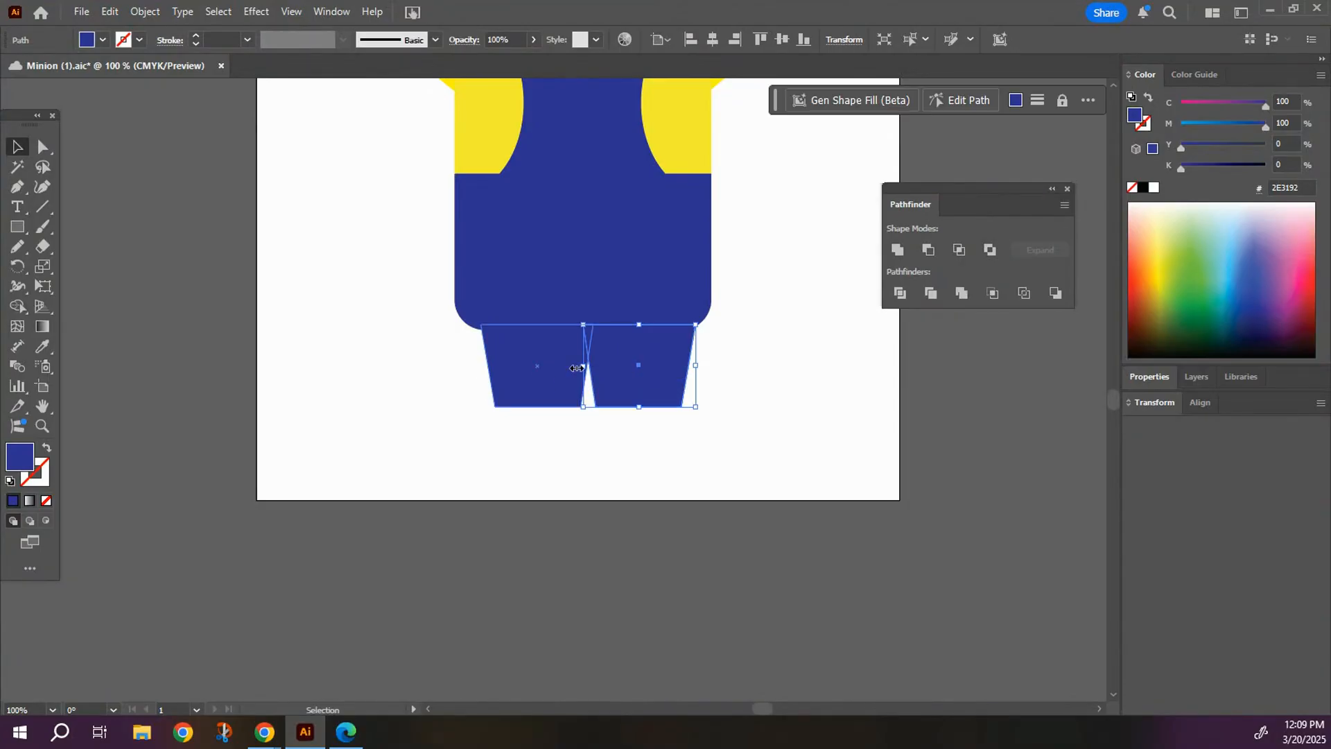
Select both legs and scale them down together.
shift+click(537, 385)
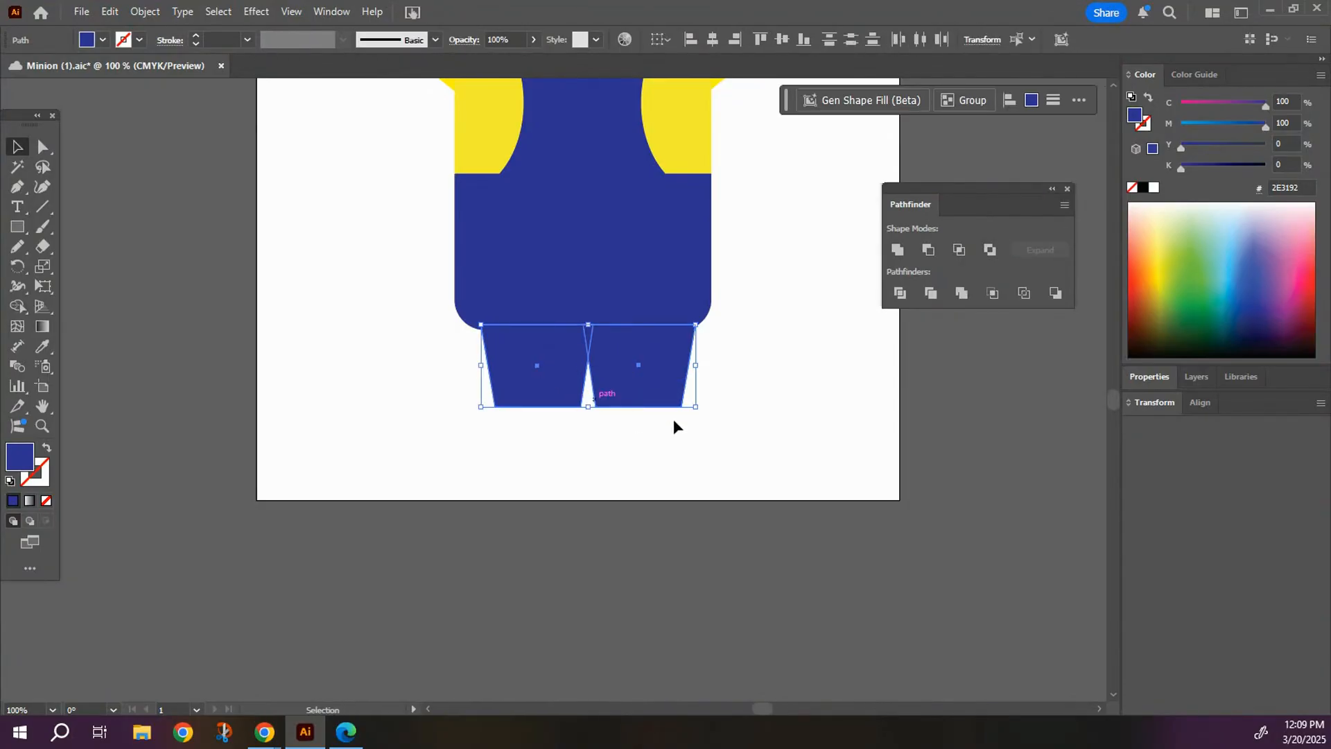
drag(695, 406, 627, 368)
click(714, 393)
Reposition the two legs under the body, centring them and leaving a gap between them.
click(508, 366)
drag(508, 365, 515, 368)
drag(624, 365, 636, 362)
drag(517, 360, 527, 362)
click(386, 386)
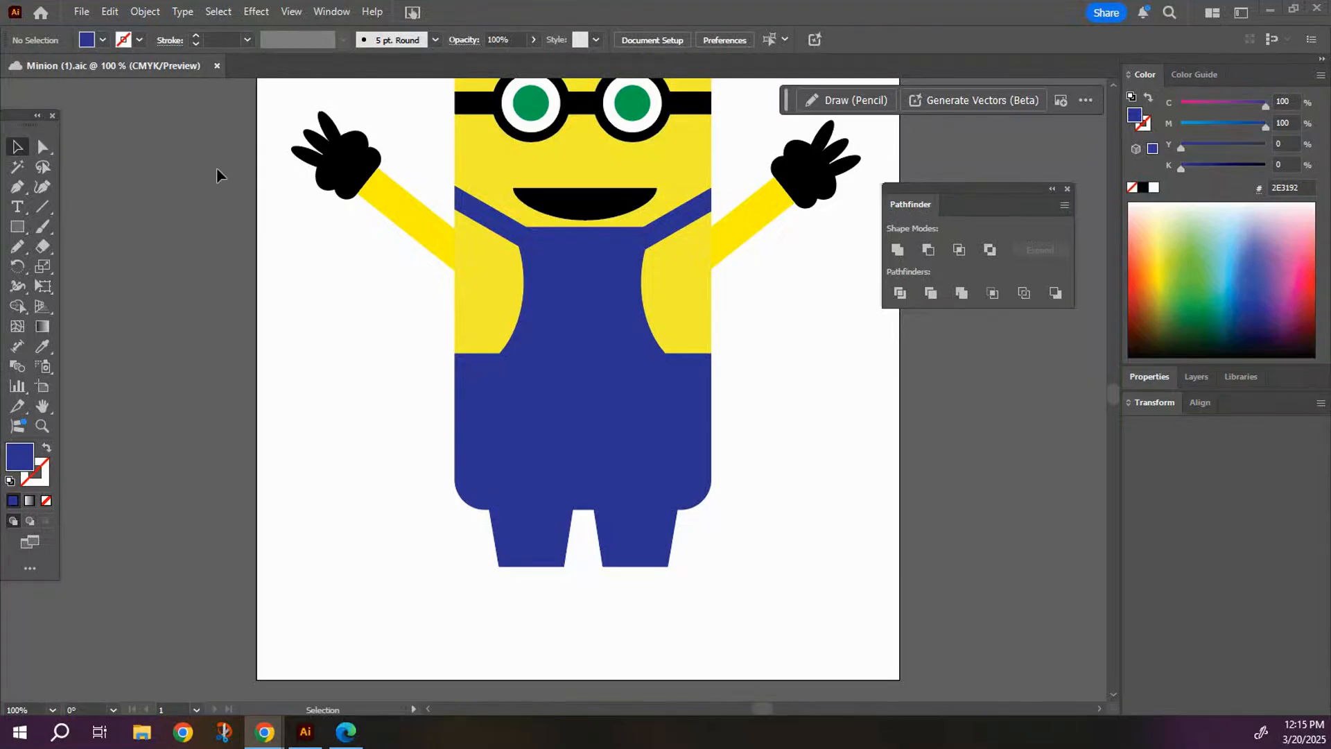
Draw a flat black rounded rectangle directly beneath the left leg as the sole of the shoe.
click(17, 226)
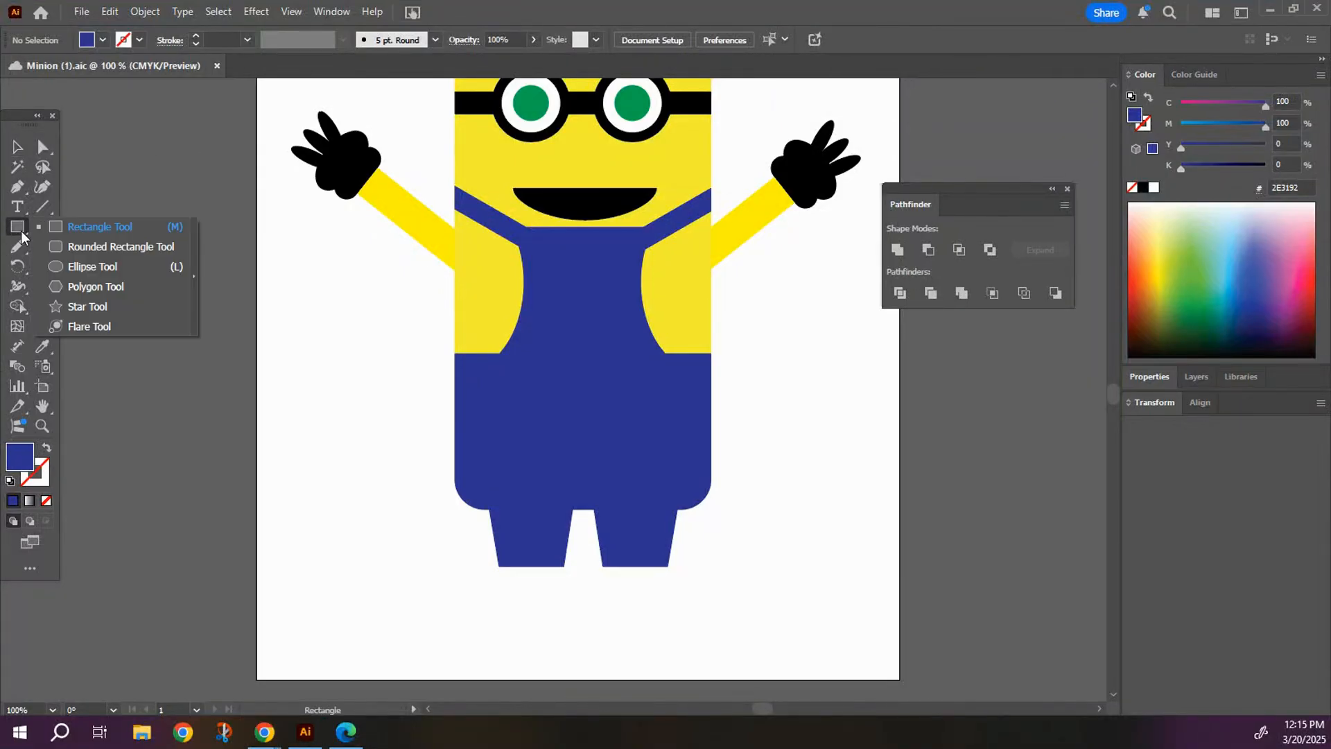
click(111, 247)
click(103, 40)
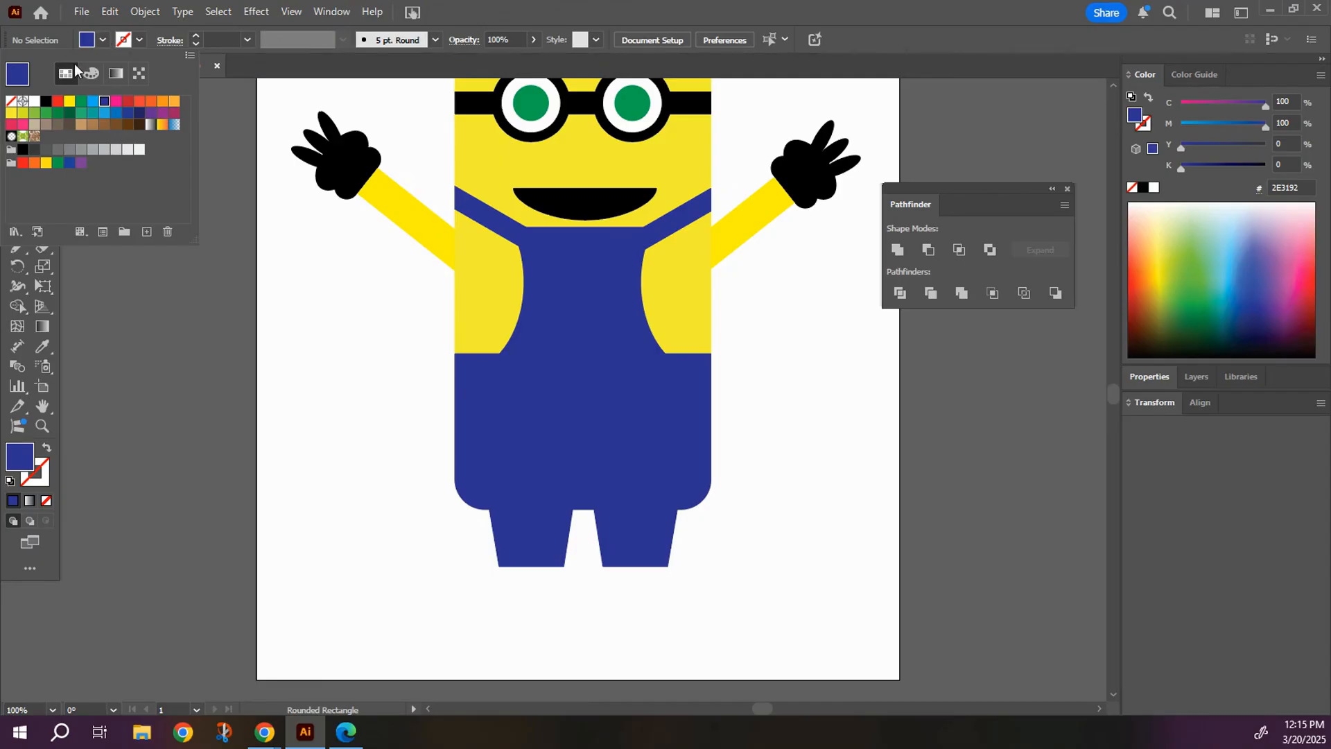
click(45, 102)
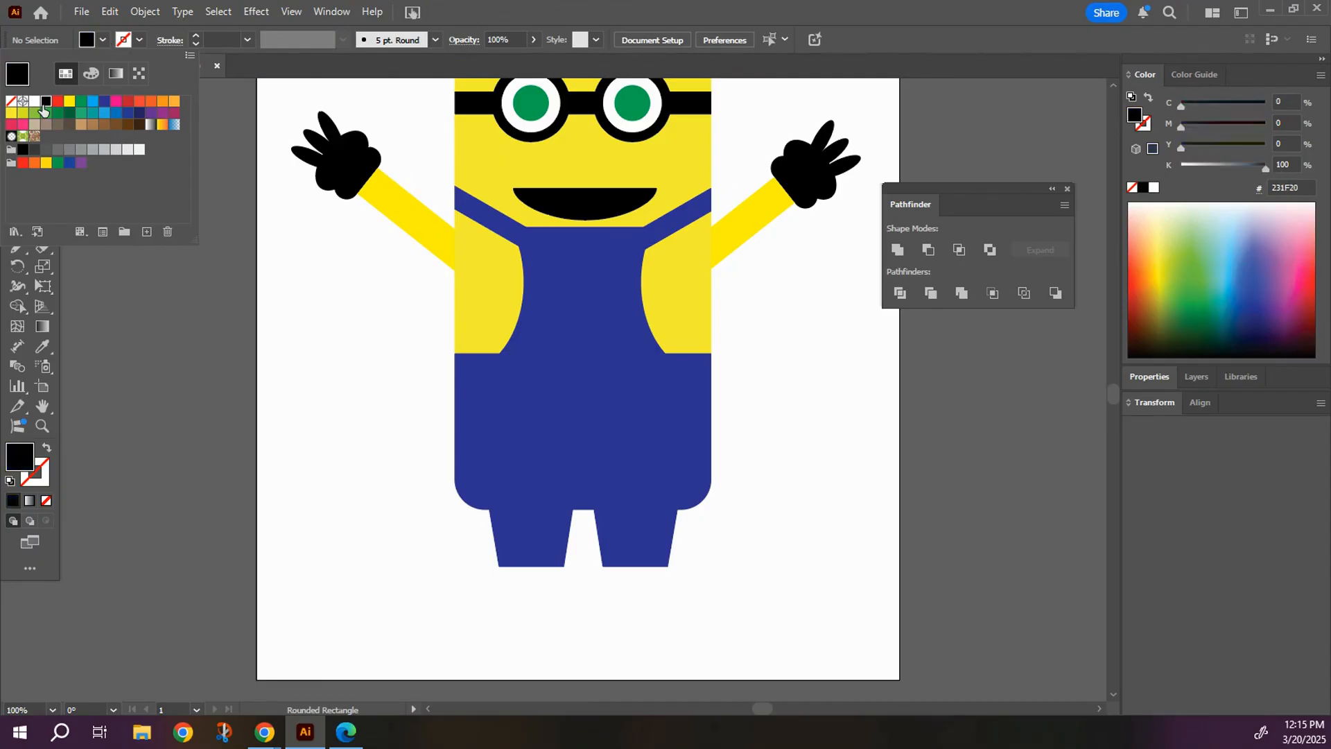
click(458, 565)
drag(460, 566, 591, 594)
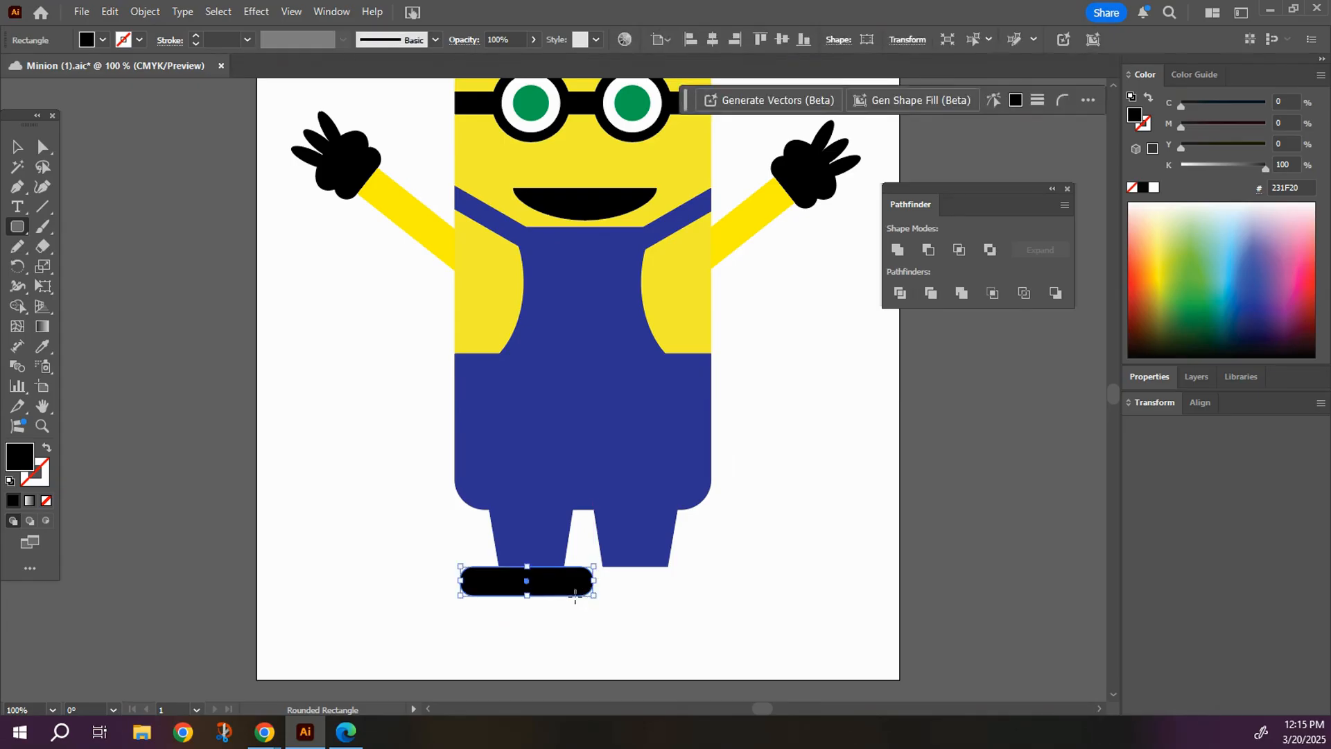
Nudge the black rounded rectangle to the left so it extends further past the leg's outer side.
key(Left)
key(Left)
key(Left)
key(Left)
key(Left)
key(Left)
key(Left)
key(Left)
key(Left)
key(Left)
key(Left)
key(Left)
key(Left)
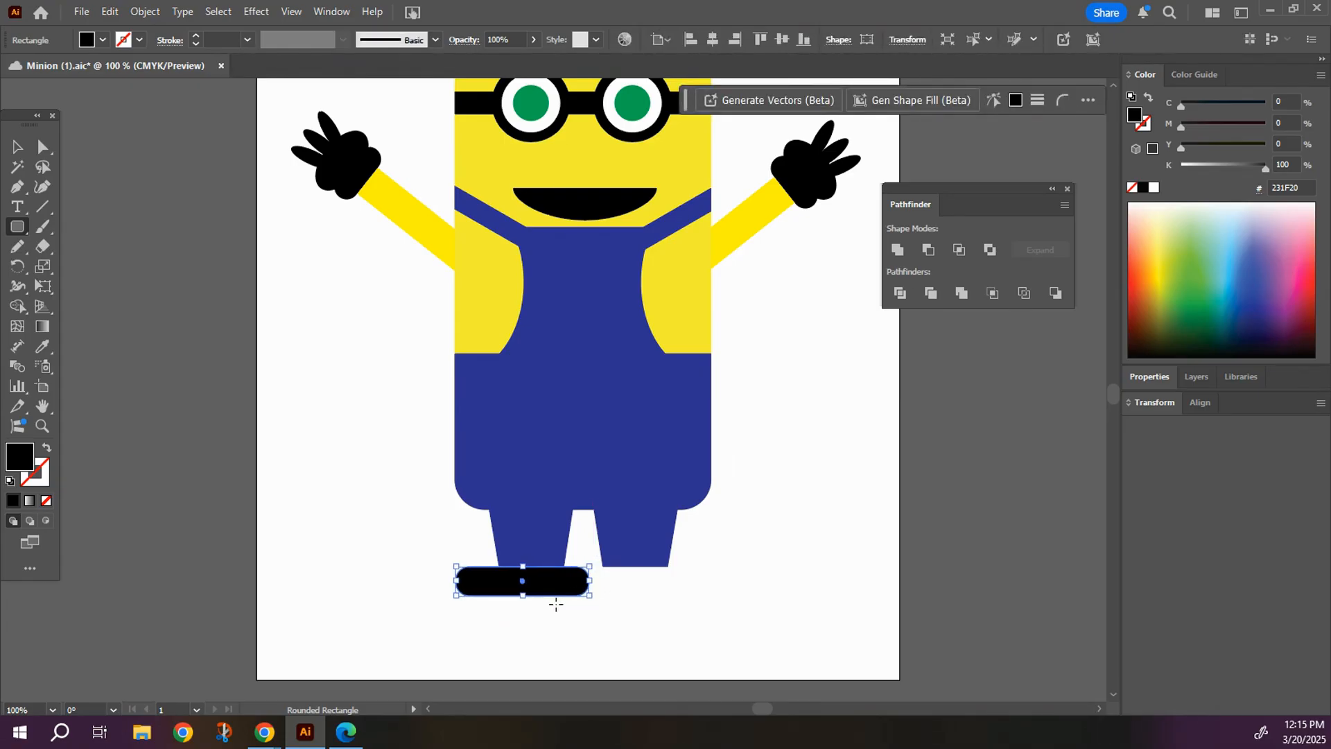
key(Left)
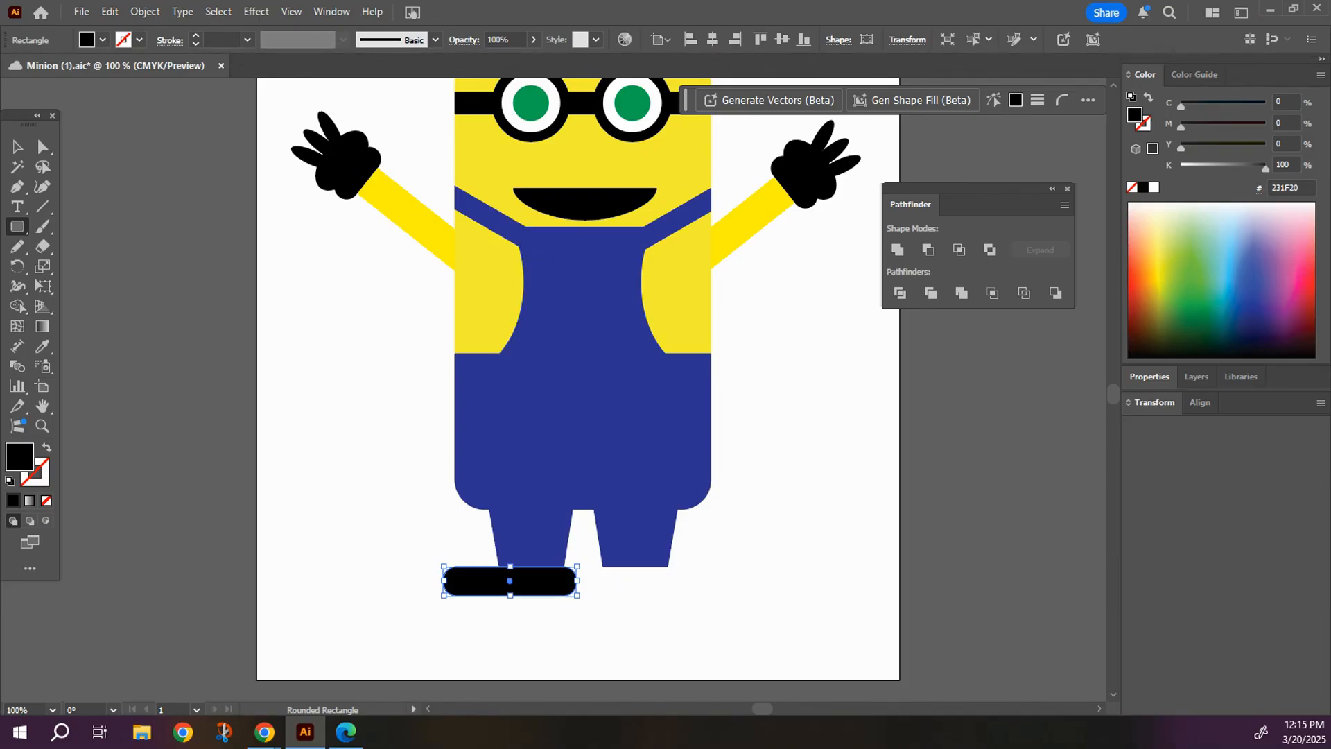
Draw a small flat black ellipse above the outer end of the shoe's sole.
click(17, 147)
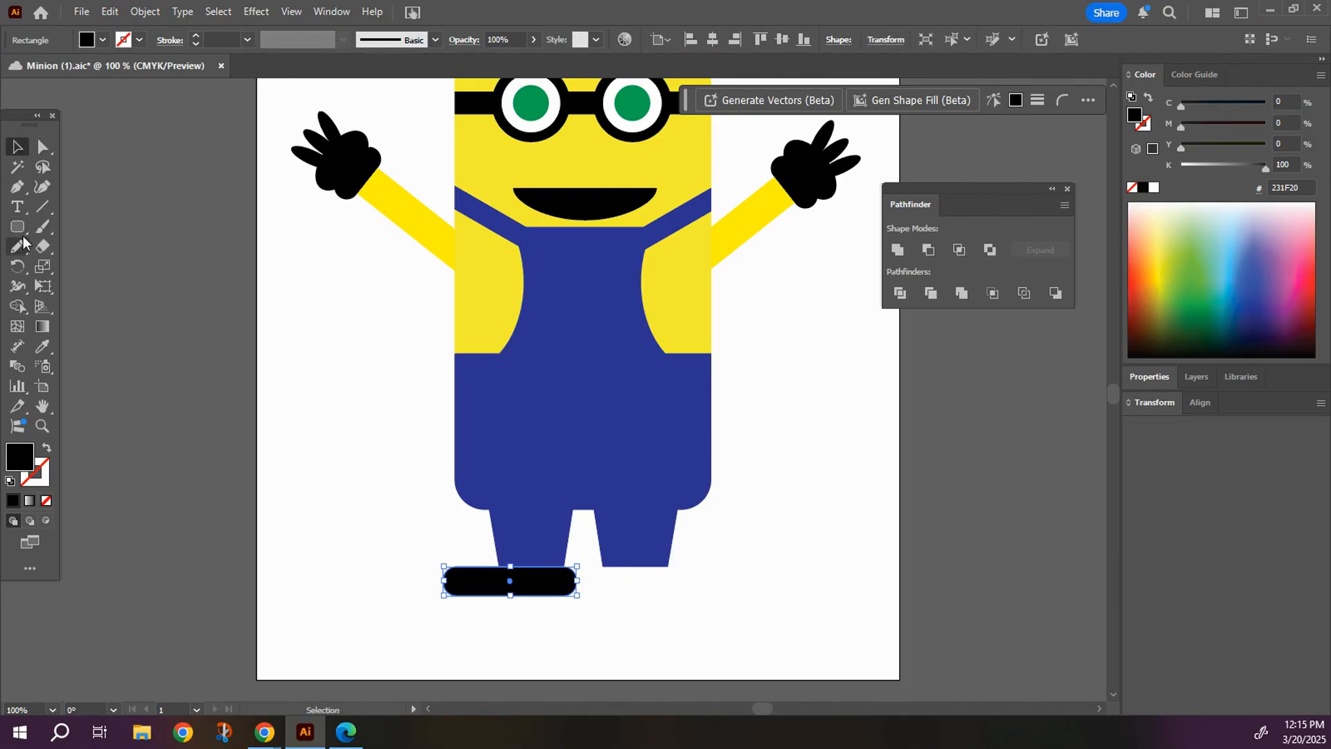
click(25, 232)
click(18, 229)
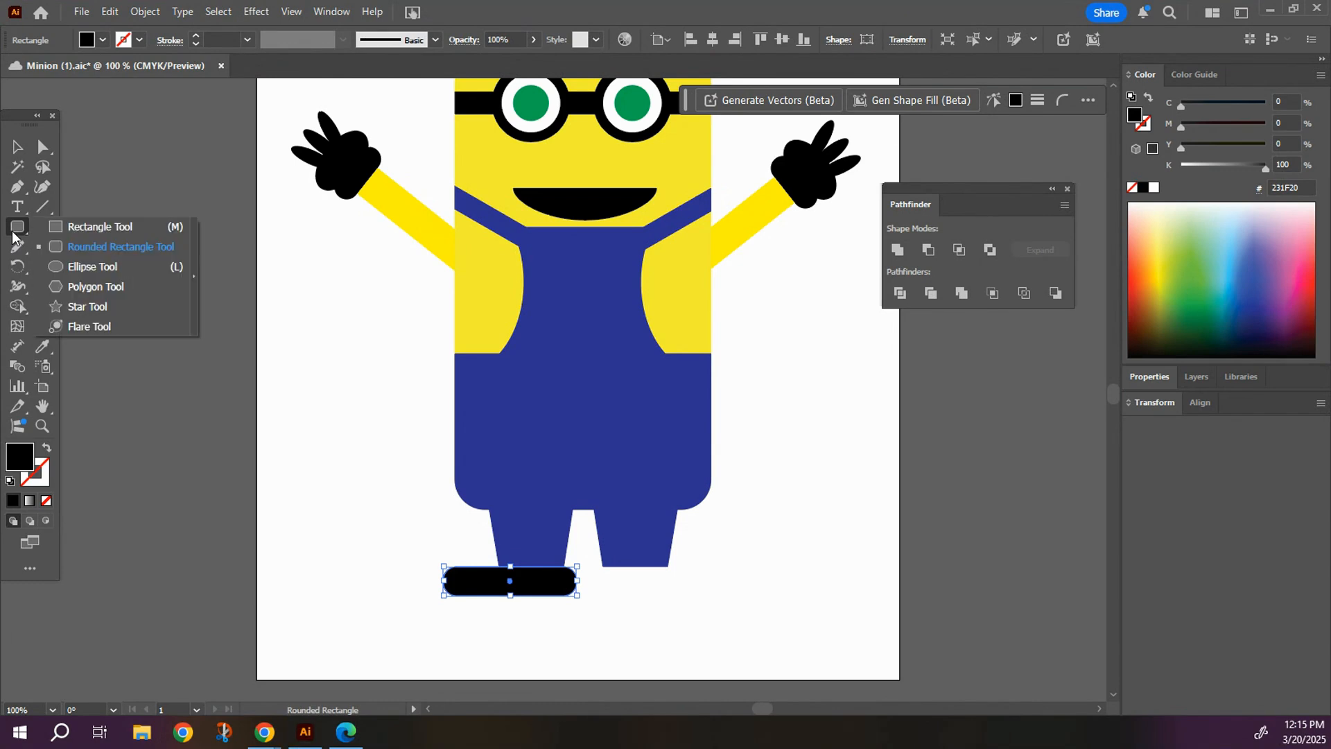
click(83, 275)
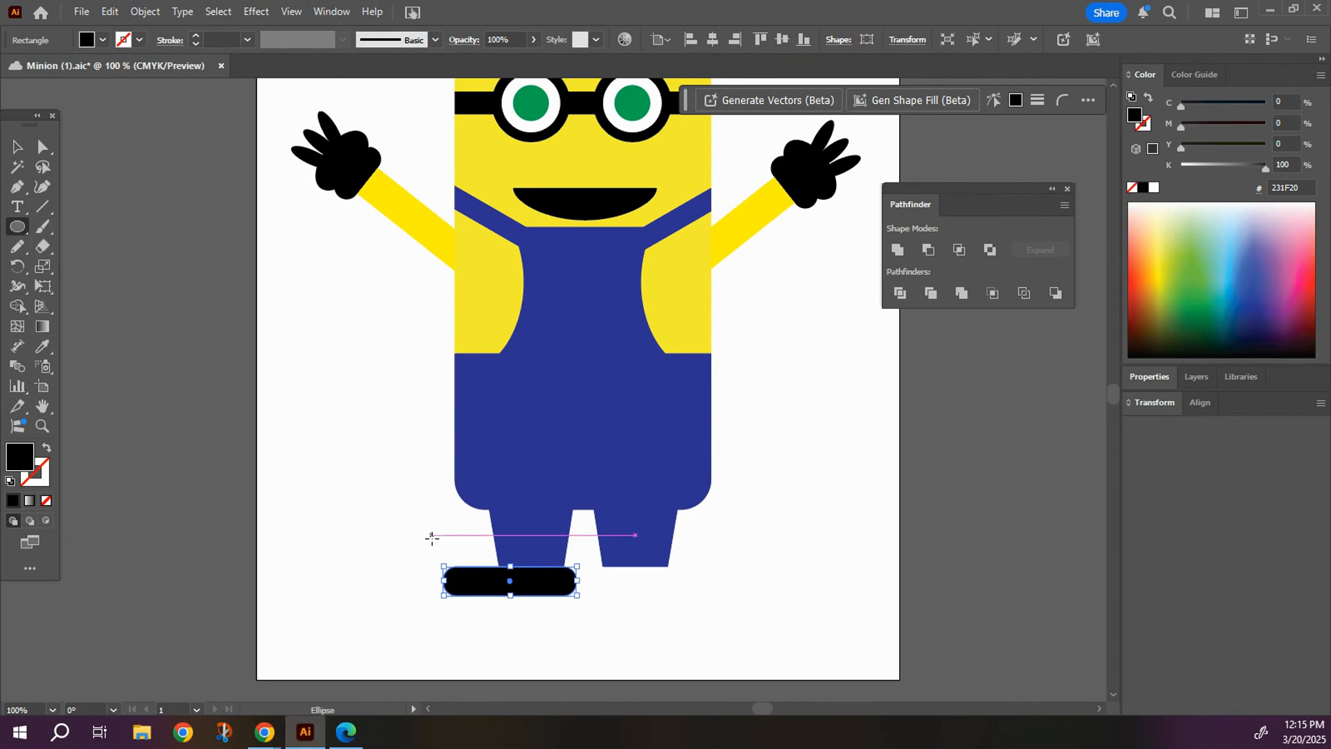
drag(418, 535, 496, 576)
drag(458, 532, 456, 543)
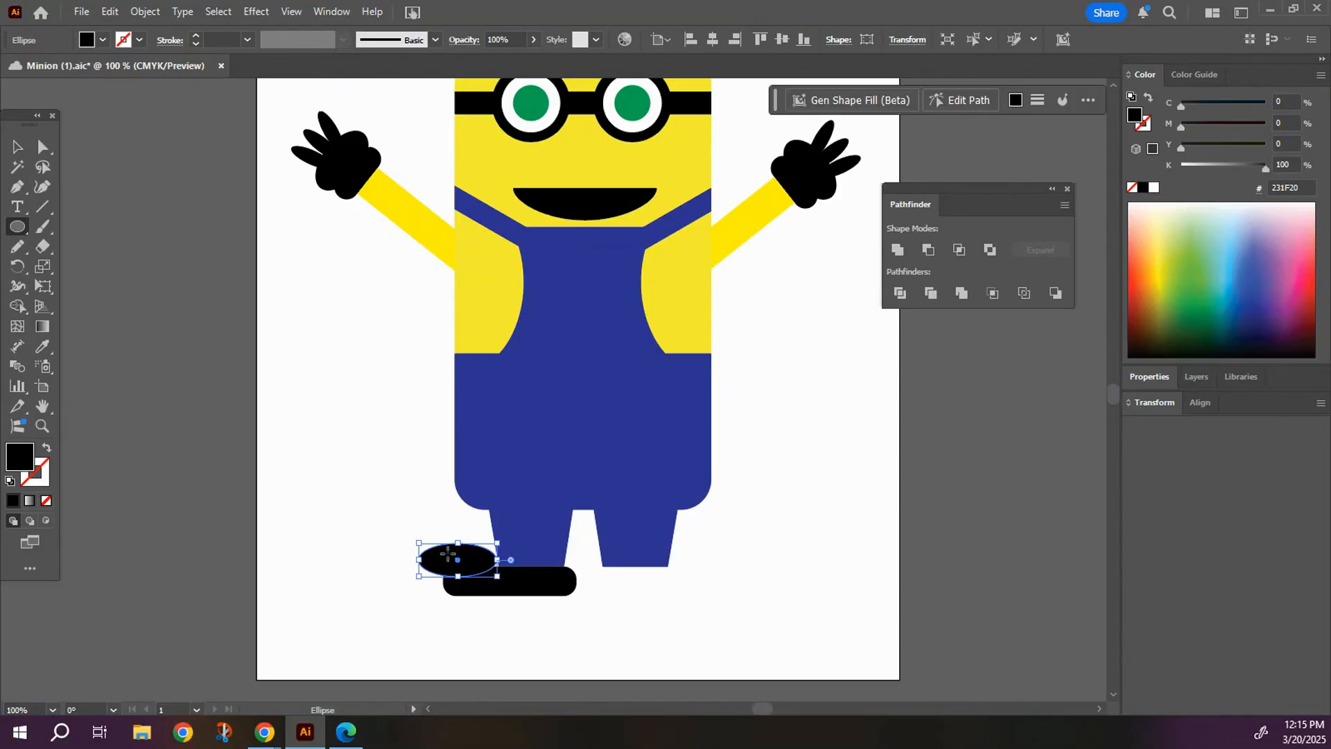
Nudge the black ellipse down so it overlaps the outer end of the sole, and deselect it.
key(Down)
key(Down)
key(Down)
key(Down)
key(Down)
key(Down)
key(Down)
key(Down)
key(Down)
key(Down)
key(Down)
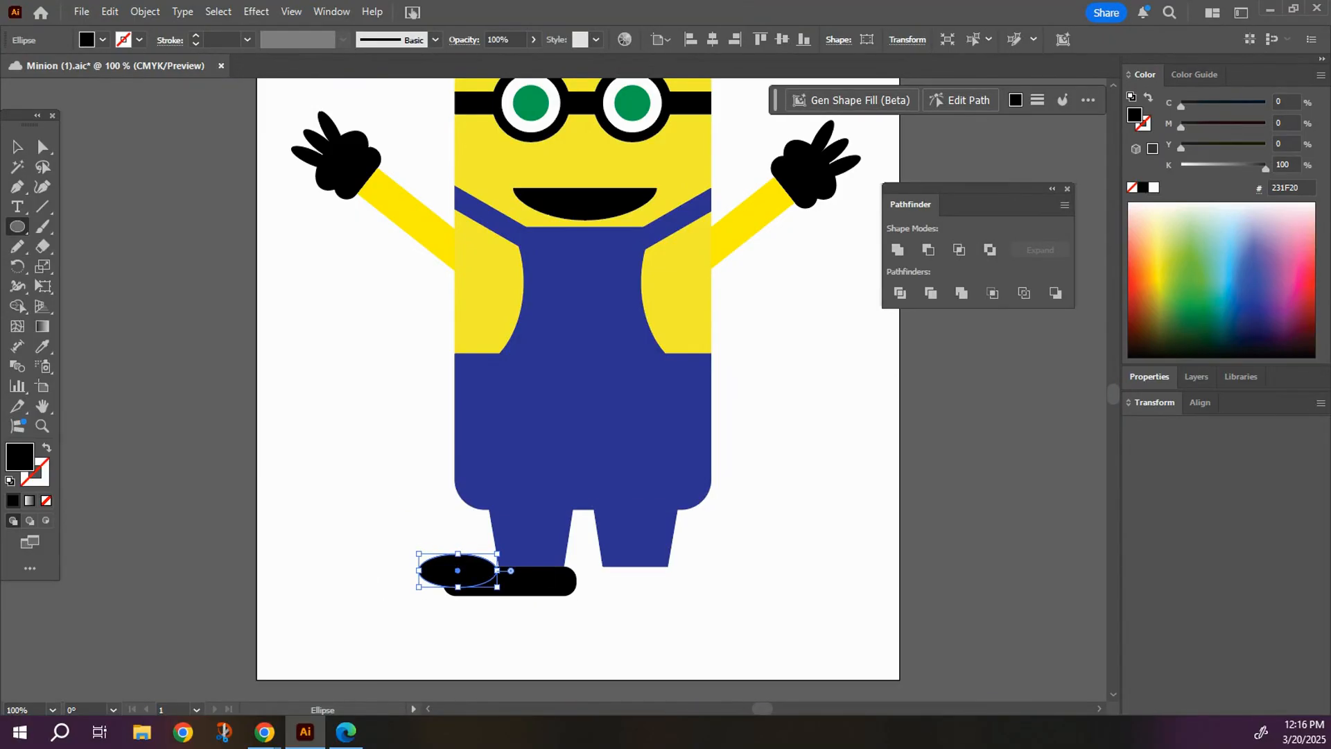
click(17, 146)
click(340, 483)
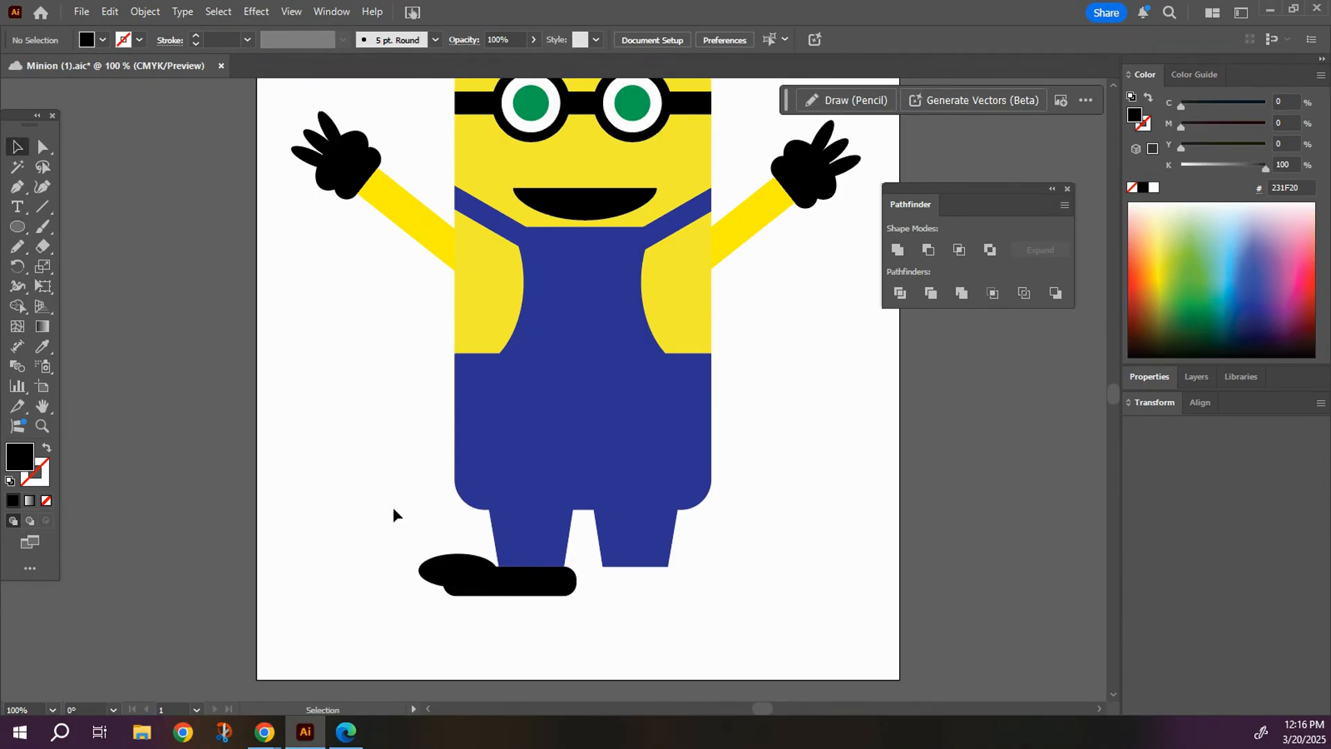
Enlarge the toe ellipse to about 86 × 49 pt and lengthen the sole outward beneath it.
click(452, 565)
drag(457, 554, 427, 581)
click(527, 592)
click(359, 562)
click(538, 589)
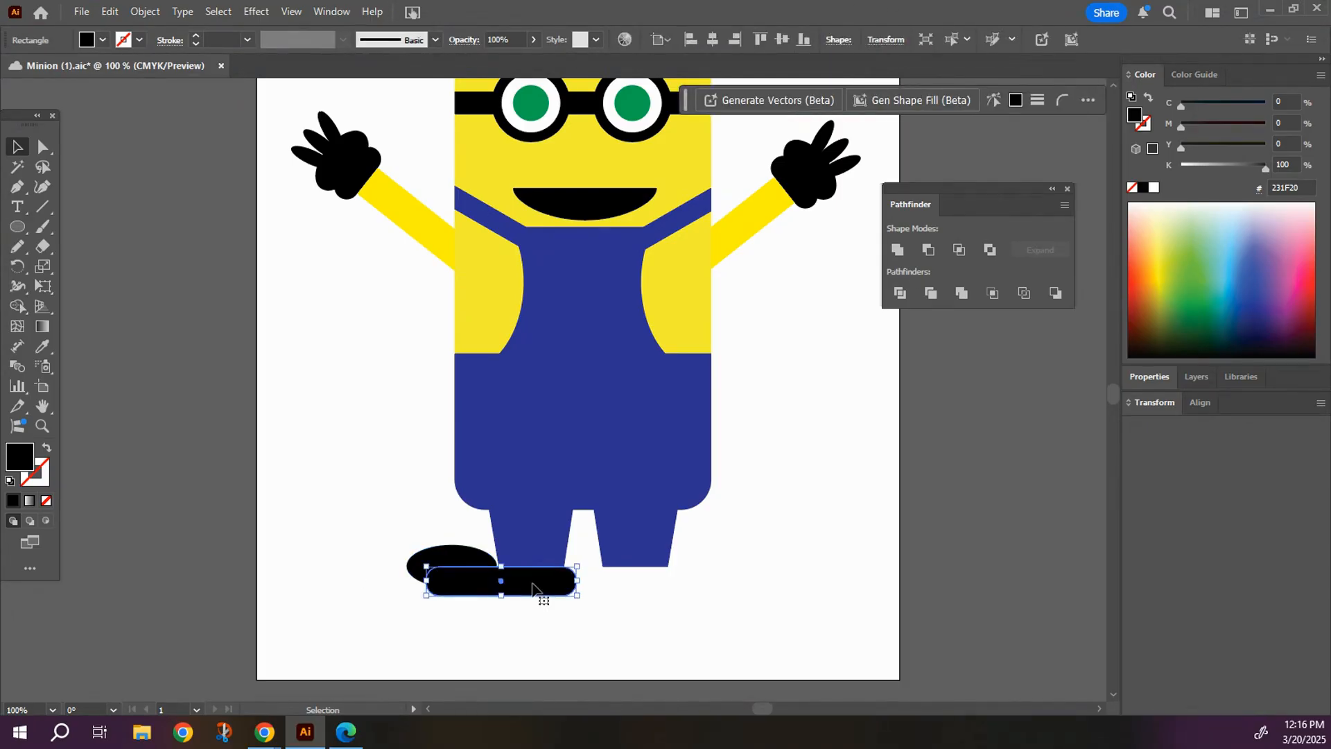
click(319, 518)
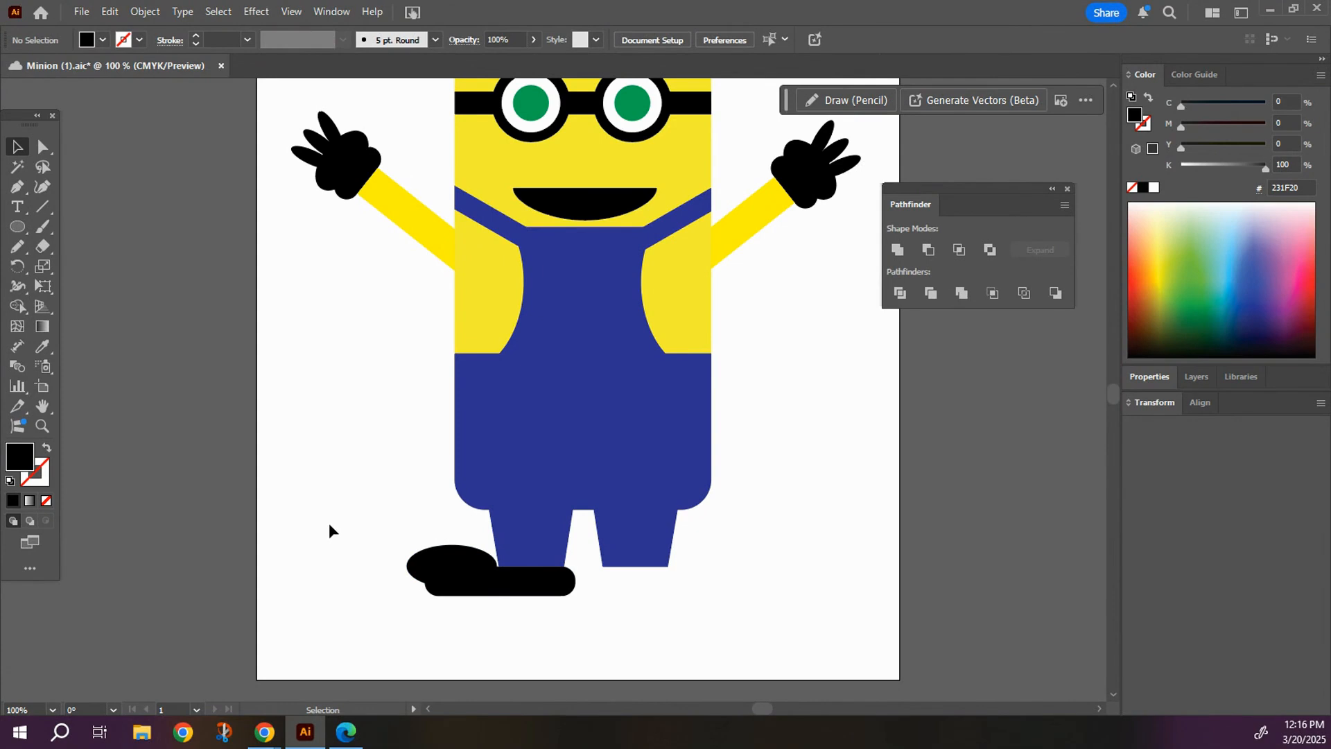
click(407, 553)
drag(452, 545, 455, 537)
click(363, 603)
Group the toe ellipse and the rounded sole into one shoe.
click(424, 570)
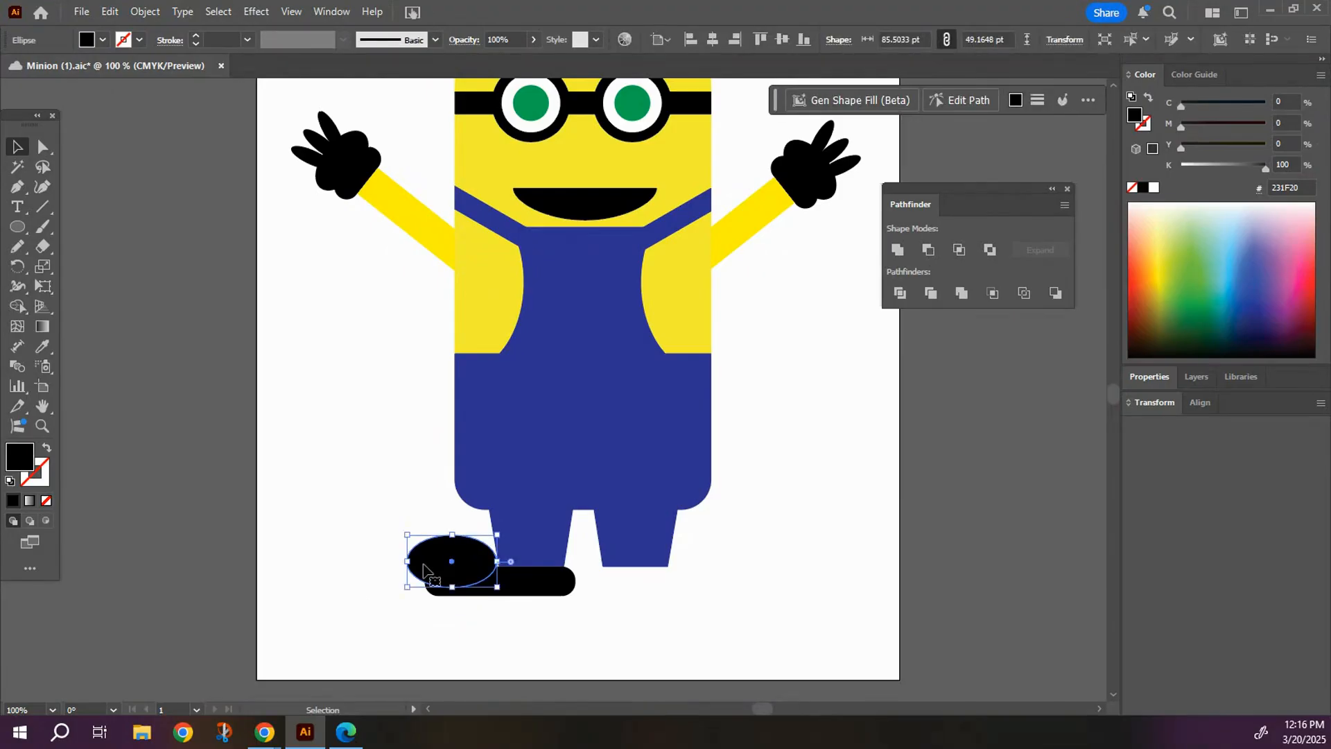
shift+click(522, 594)
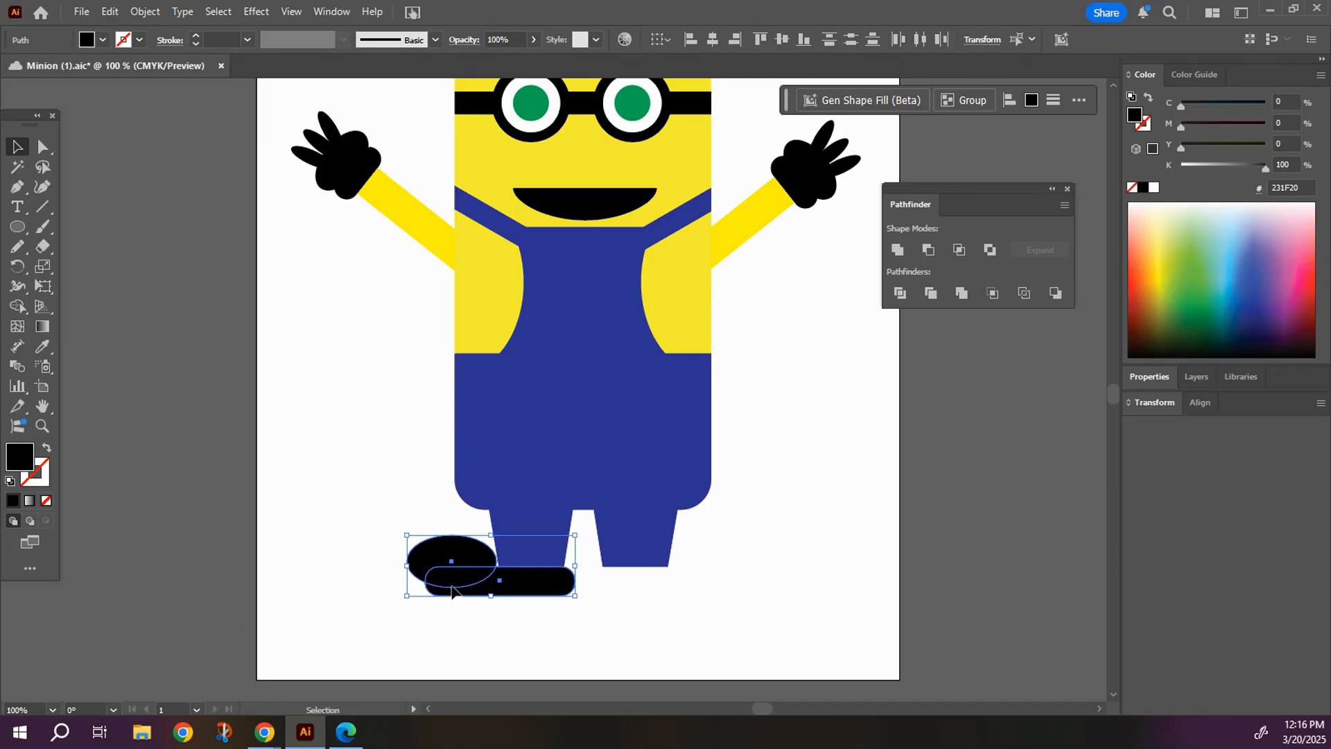
right_click(438, 564)
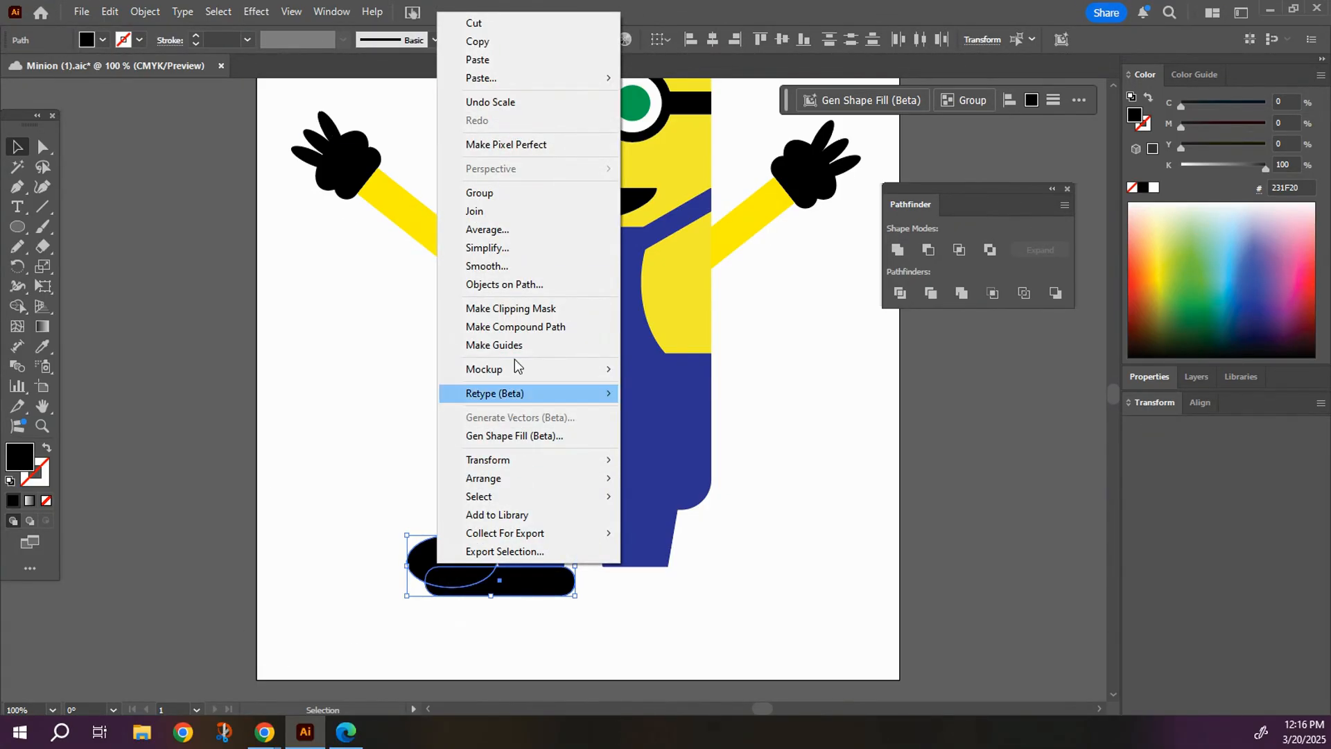
click(489, 193)
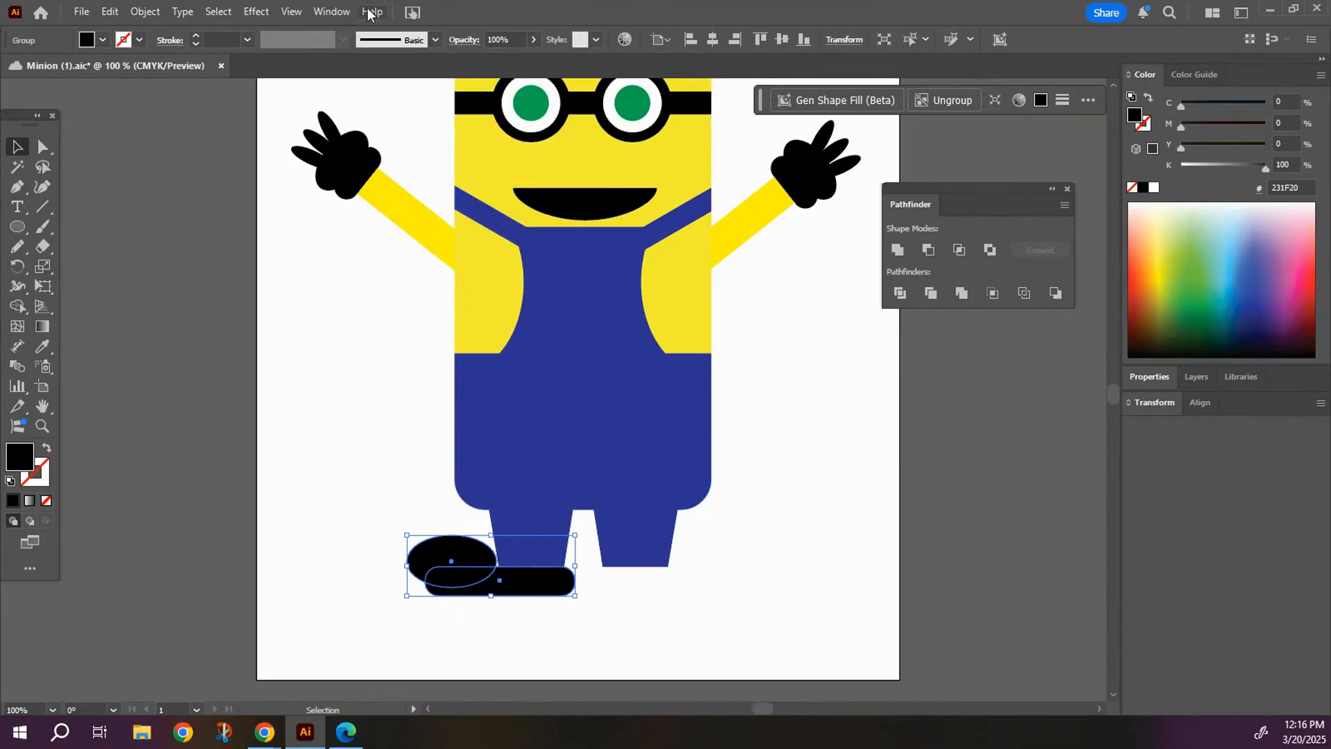
Create a copy of the shoe reflected across the vertical axis and place it beneath the right leg.
click(155, 16)
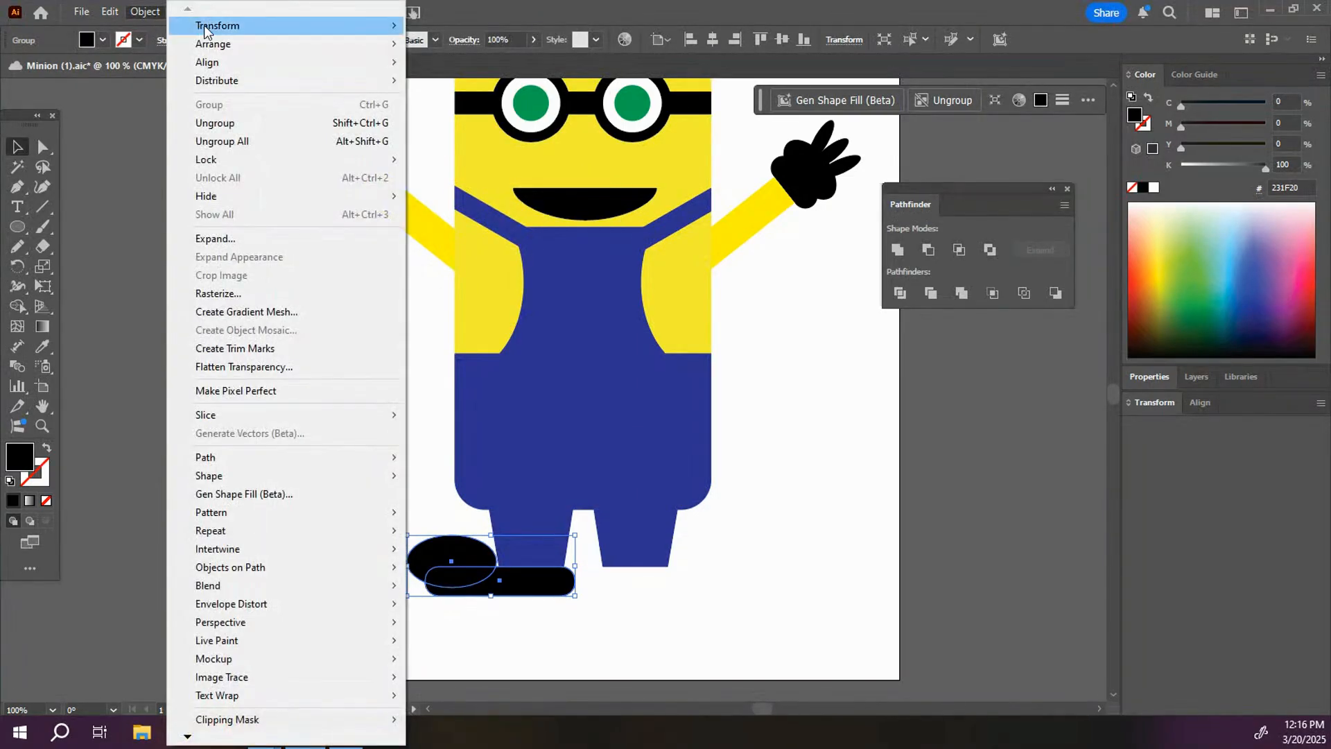
mouse_move(216, 25)
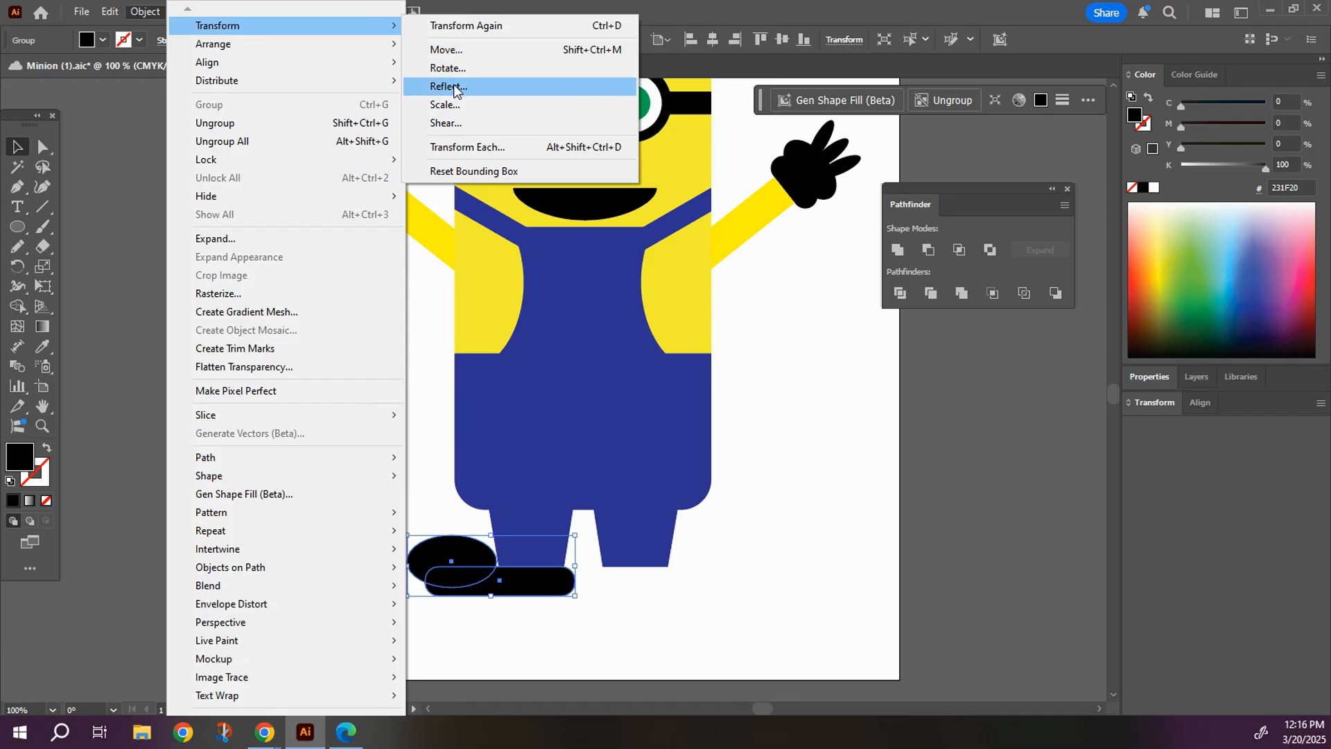
click(447, 87)
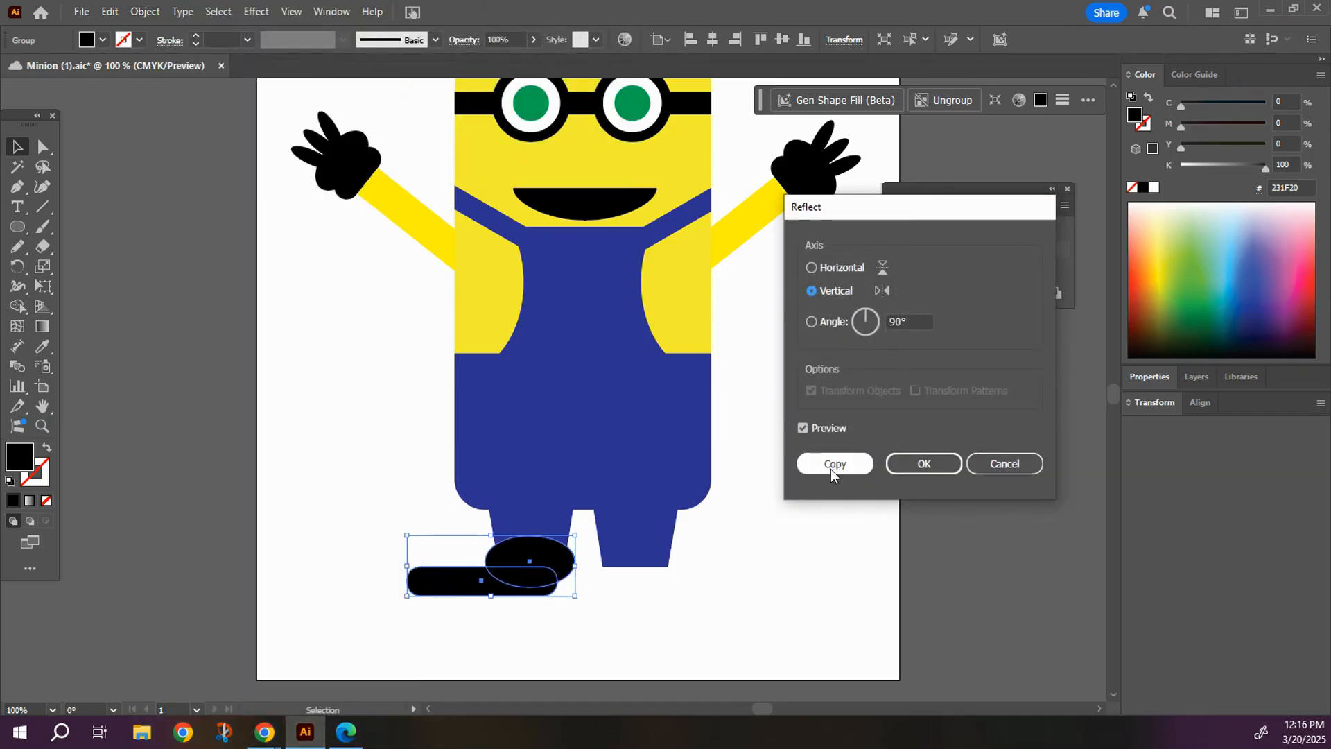
click(834, 463)
drag(451, 592, 629, 594)
click(805, 613)
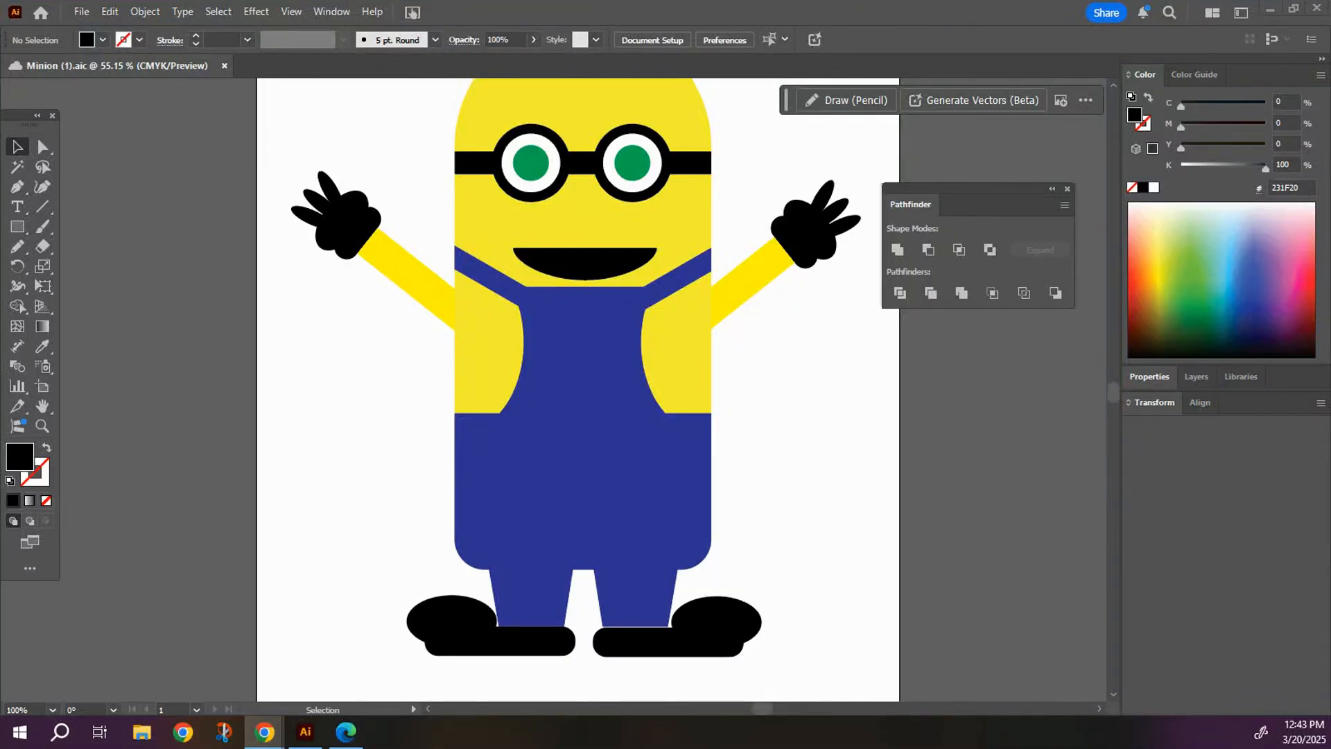
Draw a rectangle filled with lighter blue (1C75BC) as a pocket on the bib of the overalls.
click(19, 229)
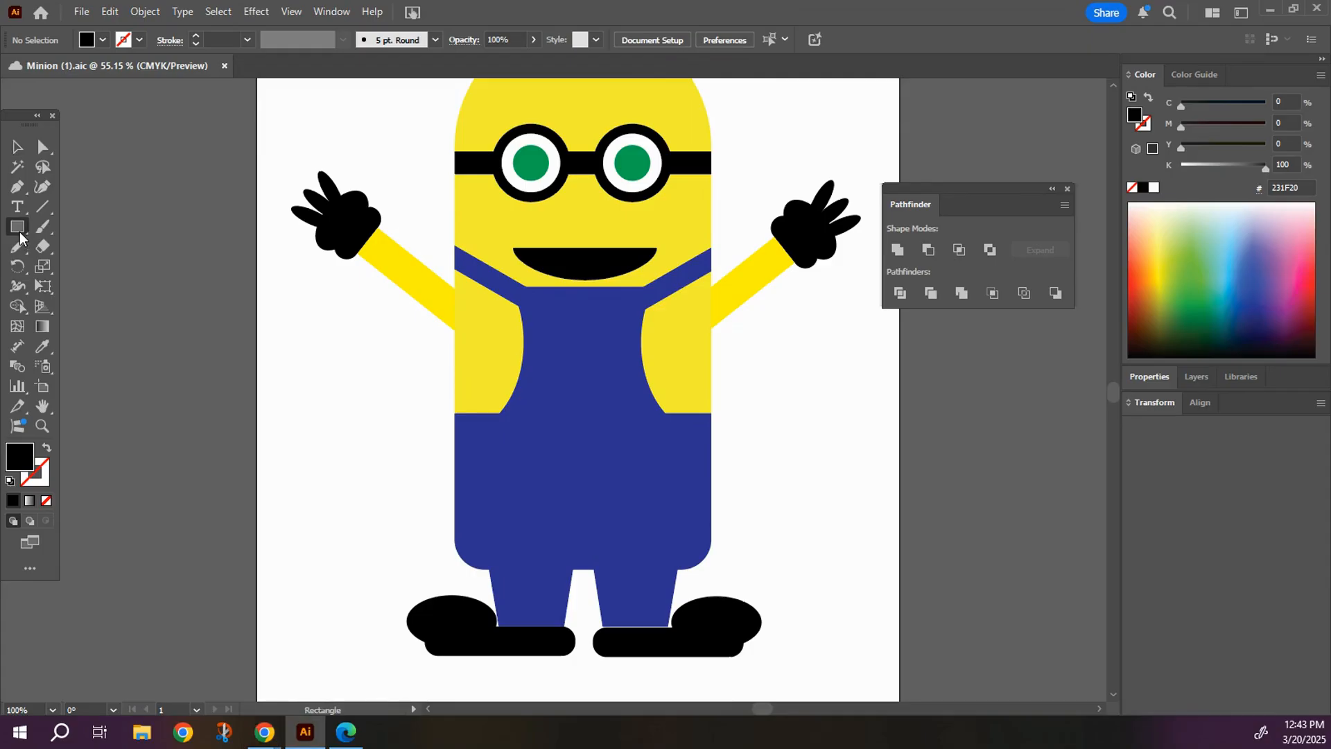
click(103, 40)
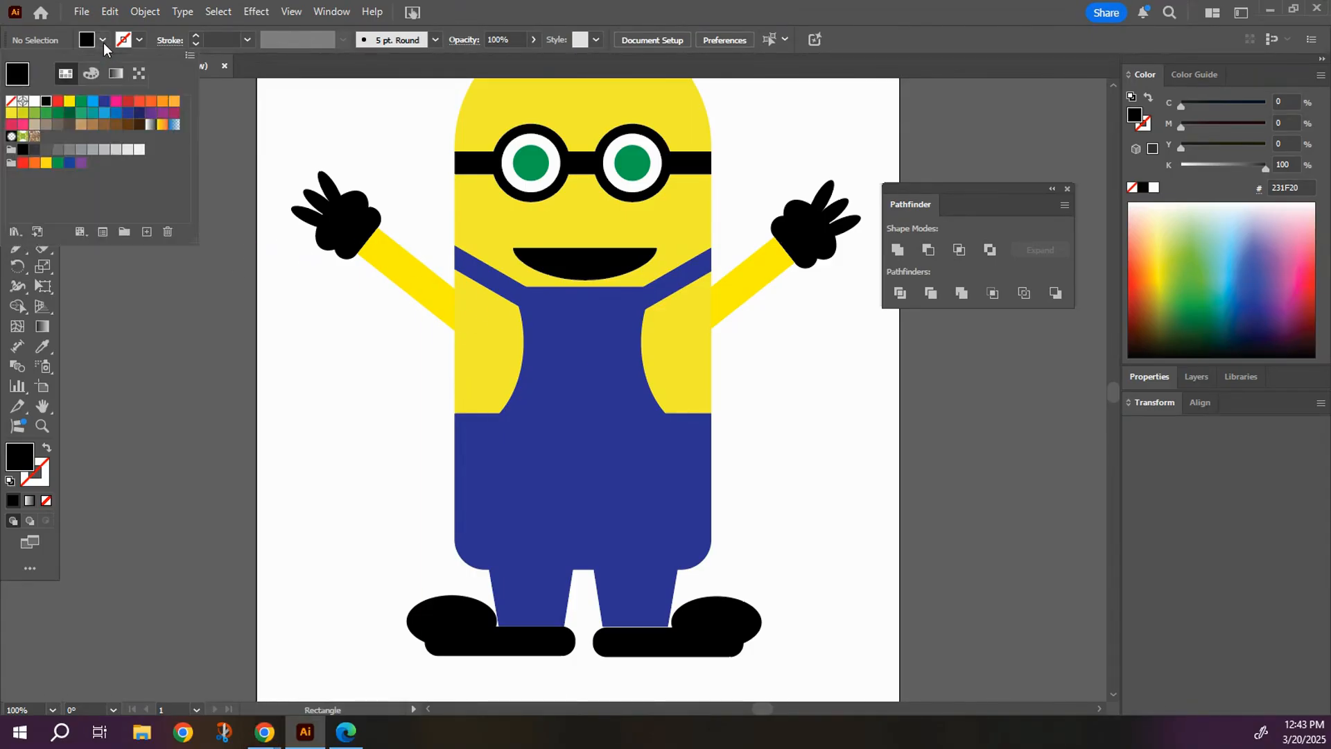
click(115, 118)
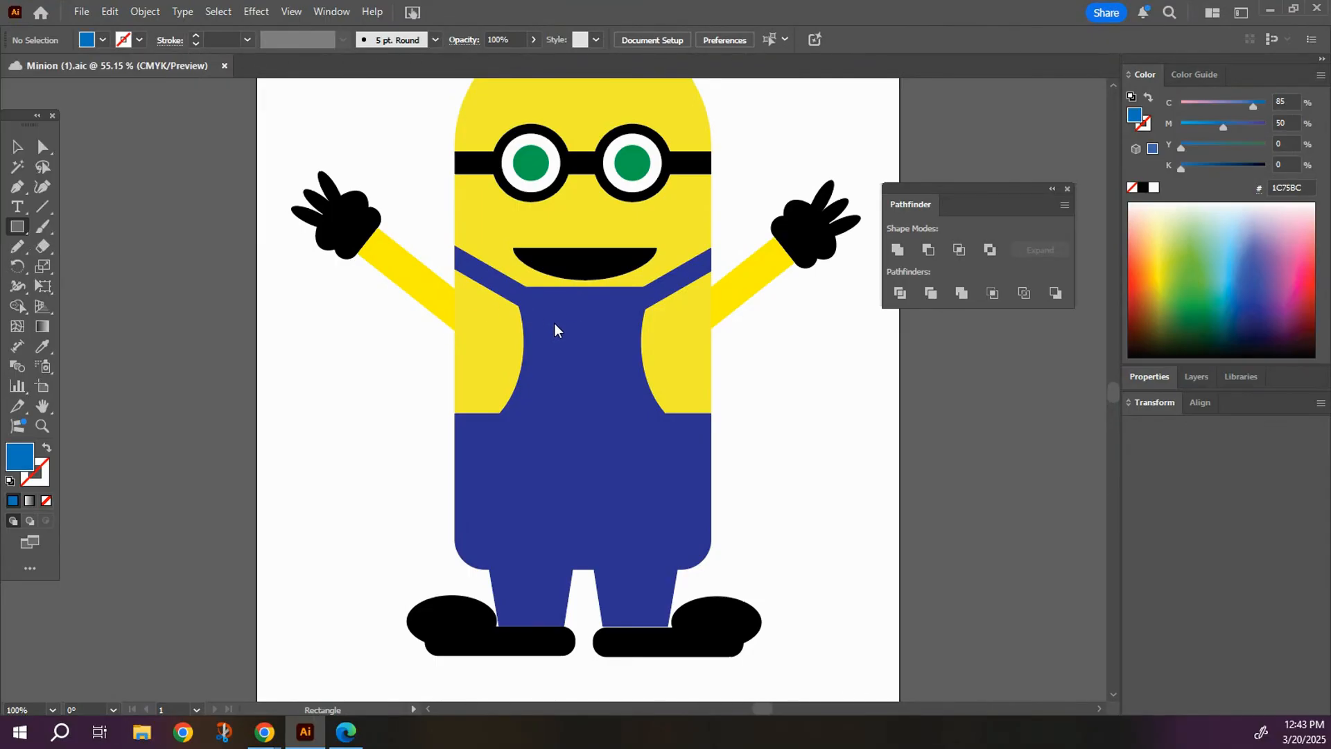
drag(547, 307, 590, 371)
Offset the pocket rectangle's path by -5 pt with miter joins and a miter limit of 4.
click(14, 149)
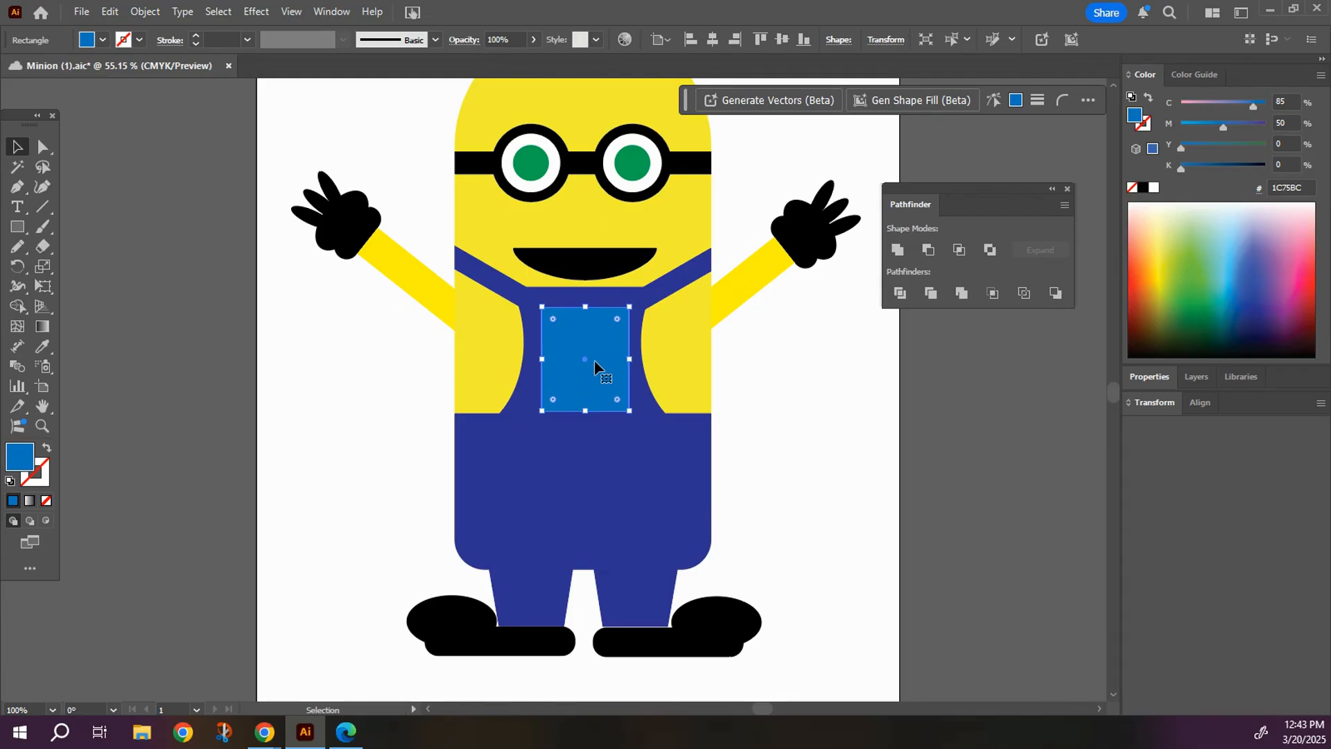
click(144, 12)
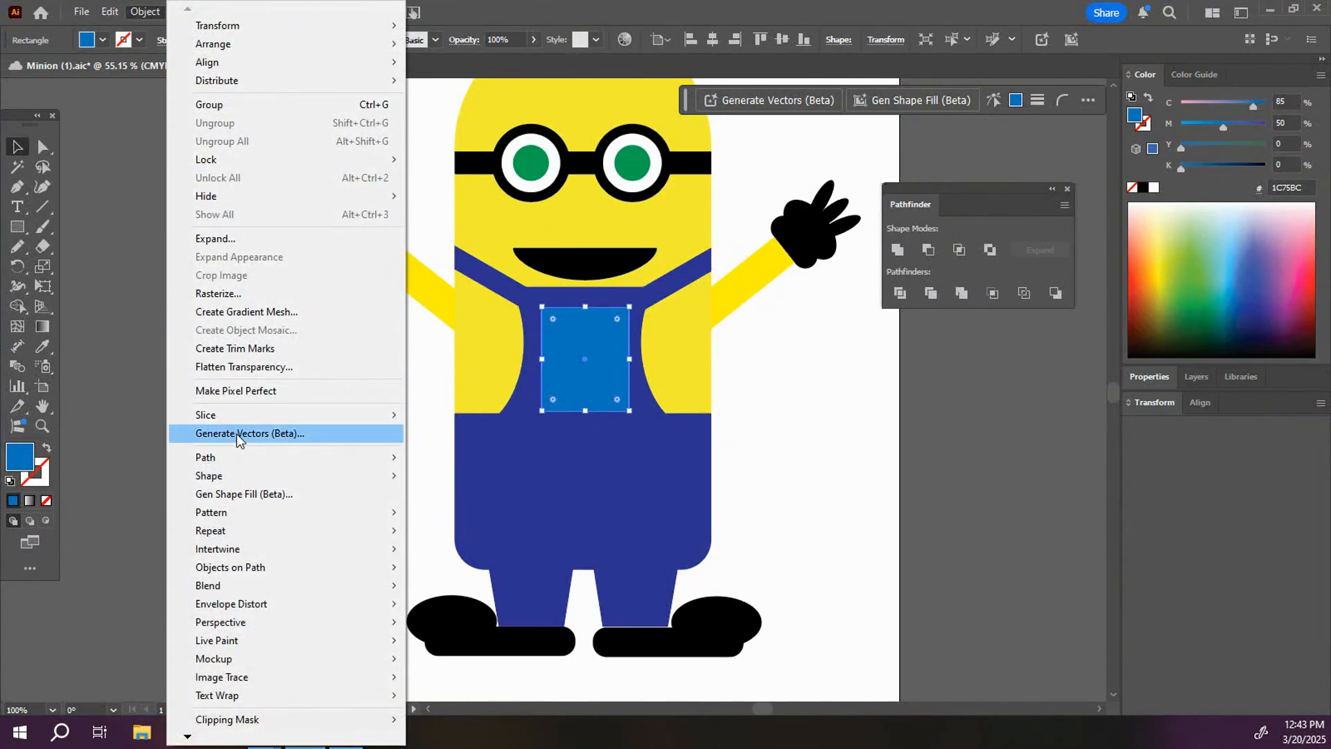
mouse_move(272, 461)
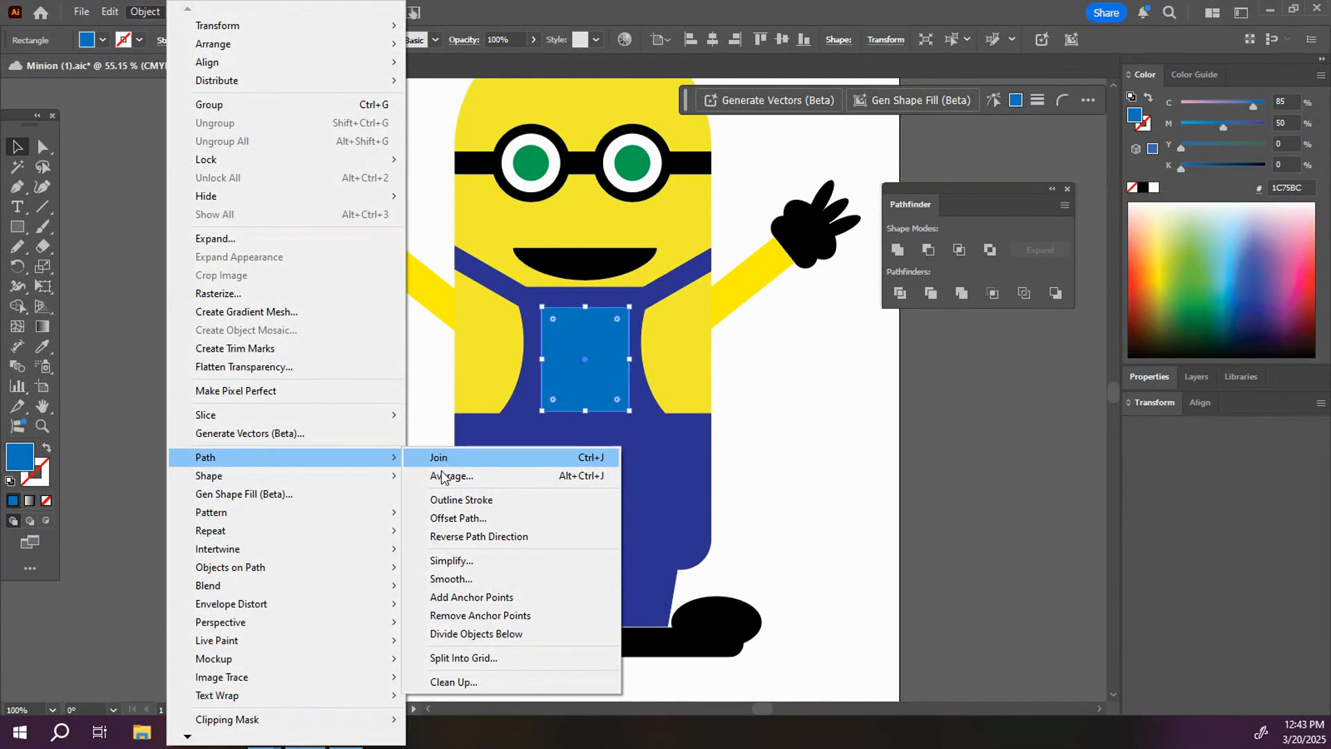
click(460, 518)
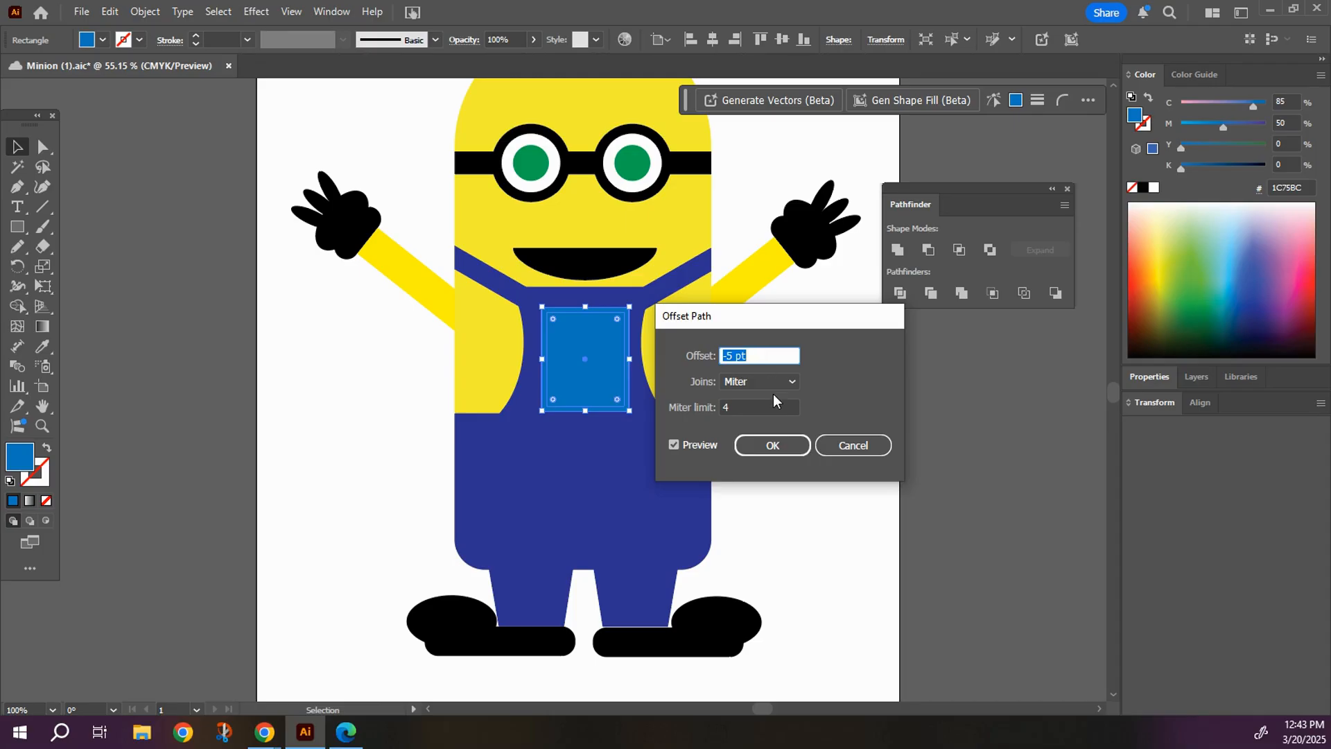
click(781, 451)
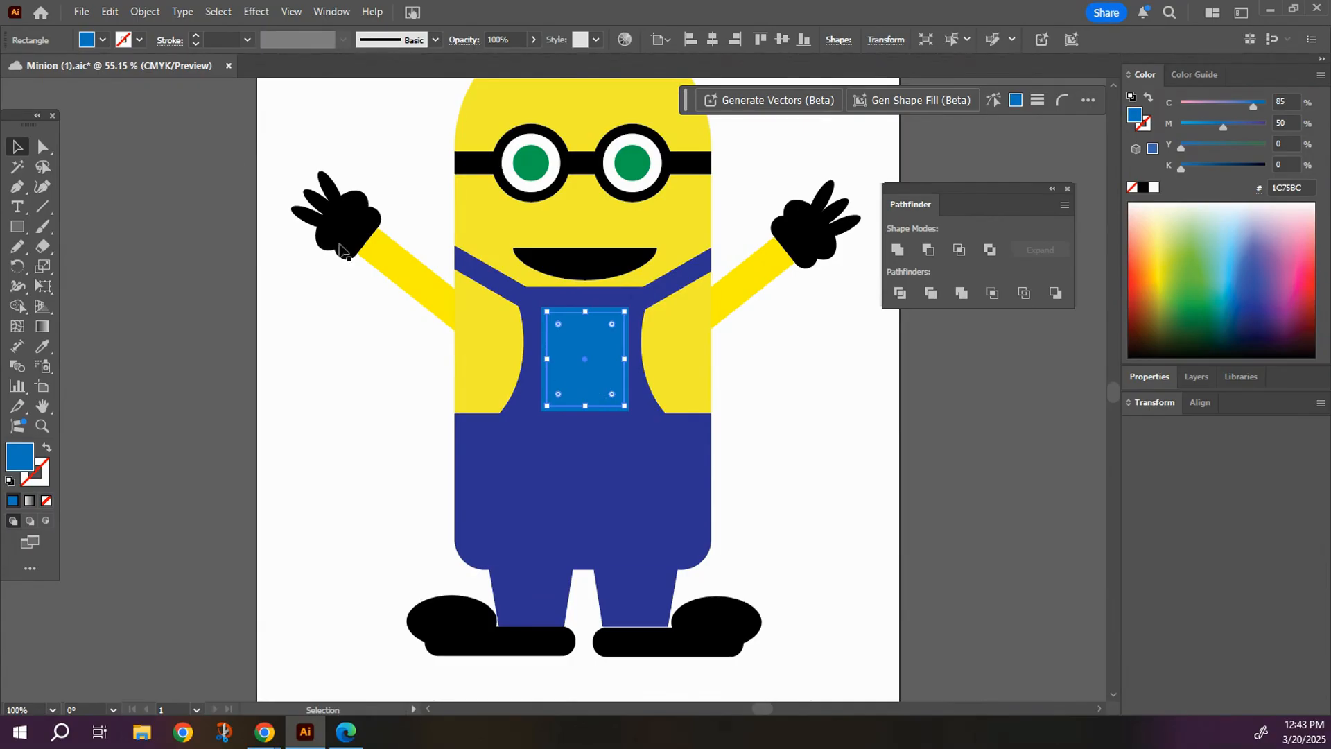
Remove the fill from the inset pocket rectangle and give it a dark blue stroke matching the overalls.
click(140, 40)
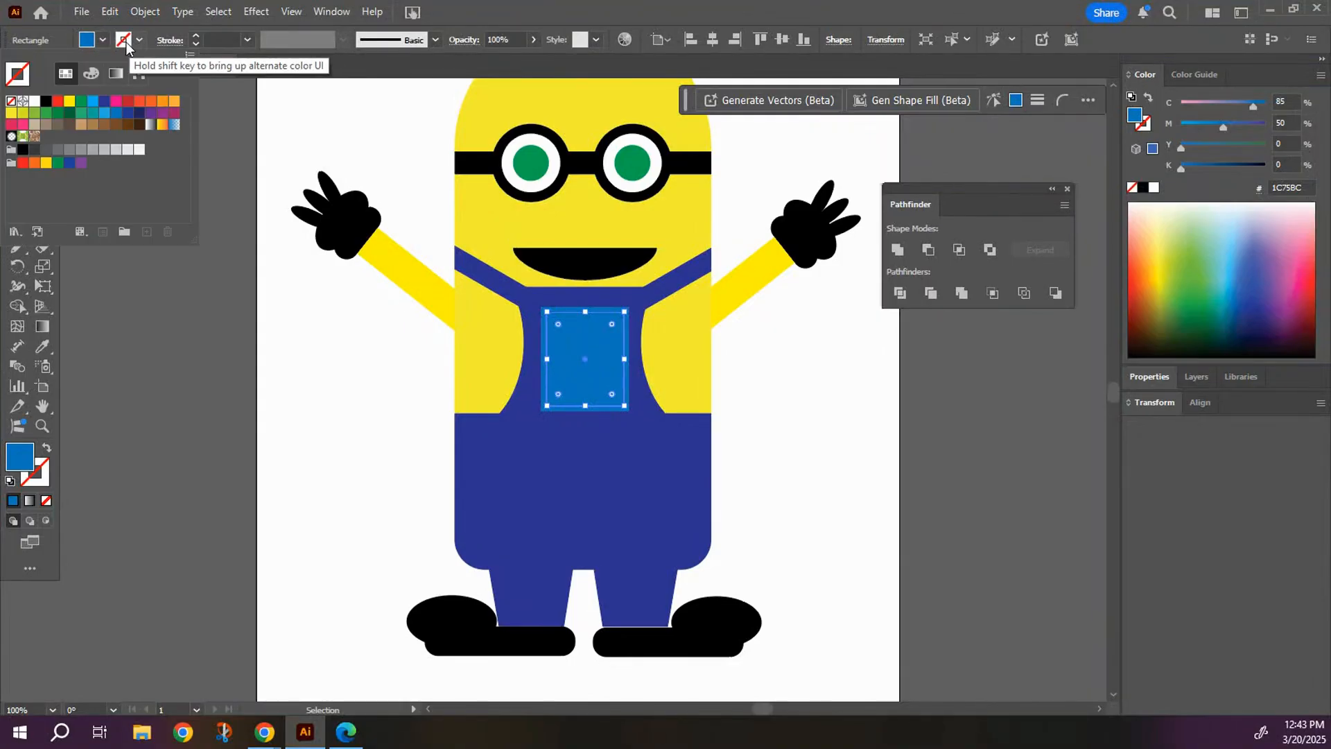
click(104, 43)
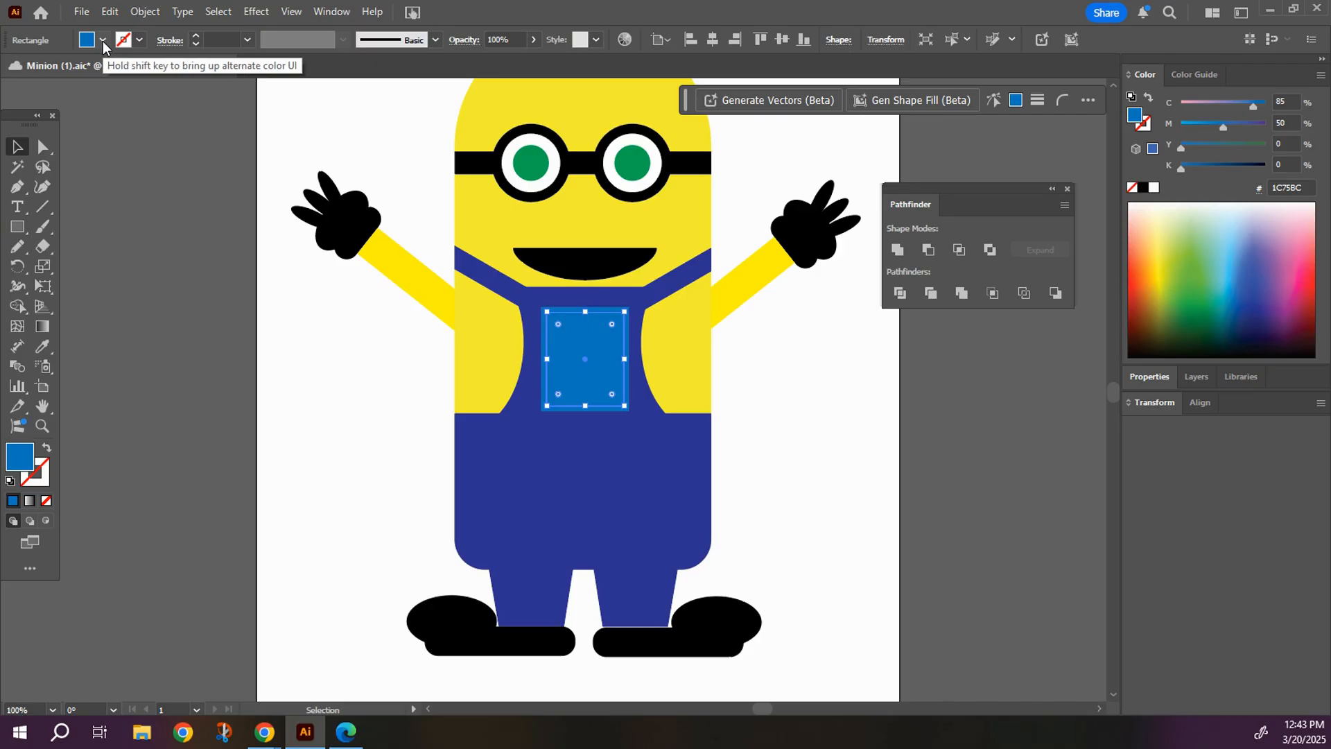
click(103, 43)
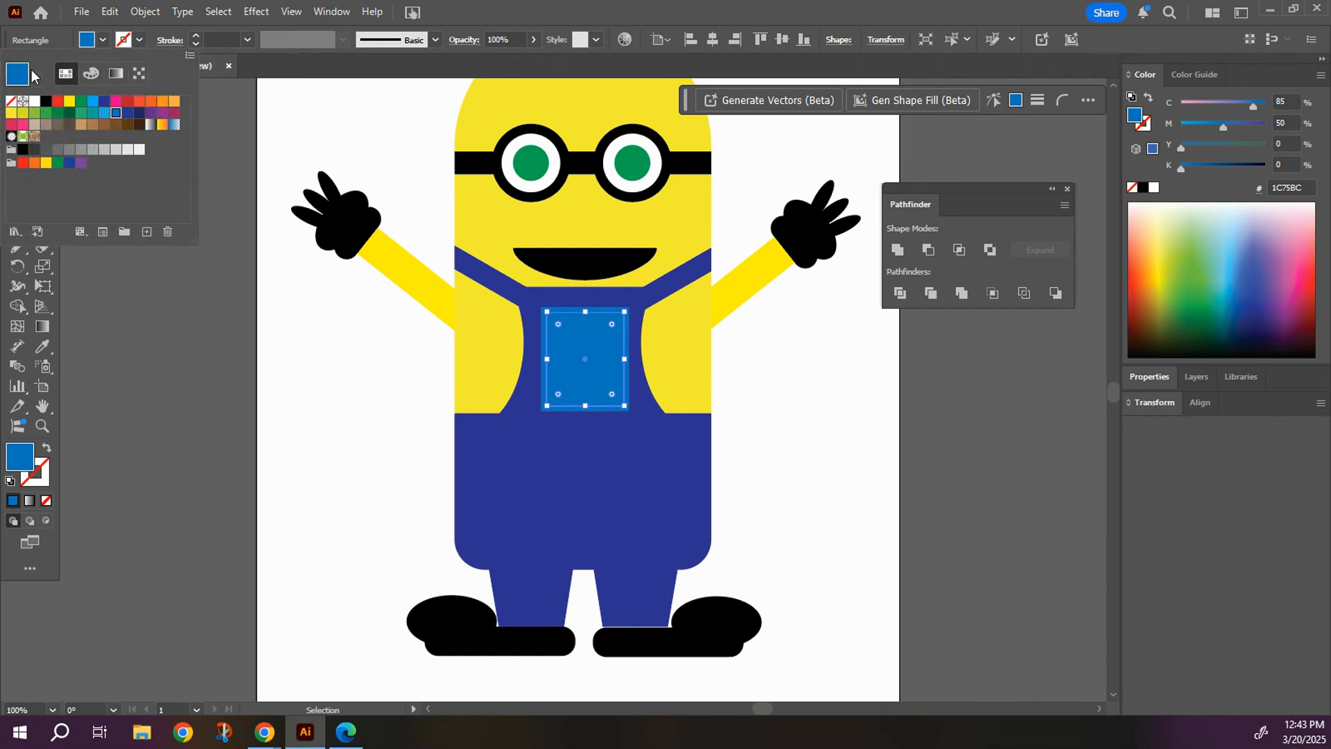
click(9, 104)
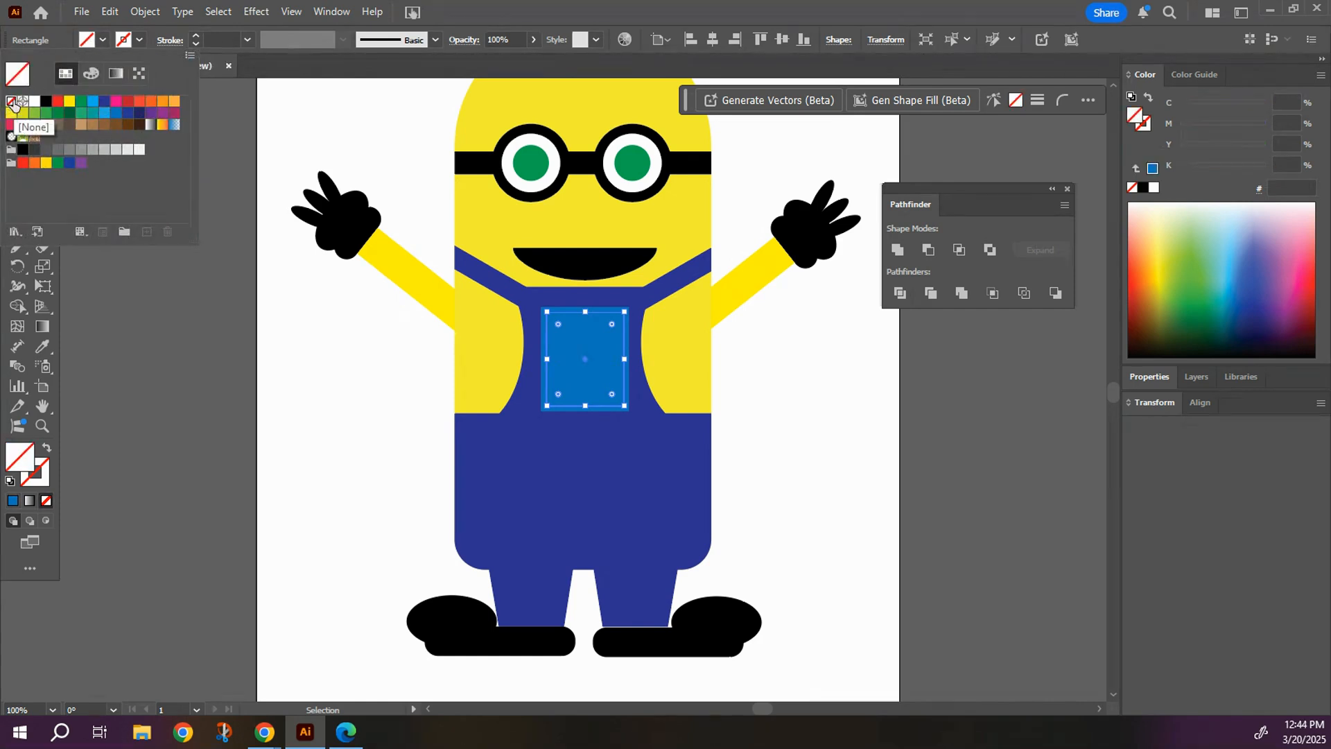
click(138, 42)
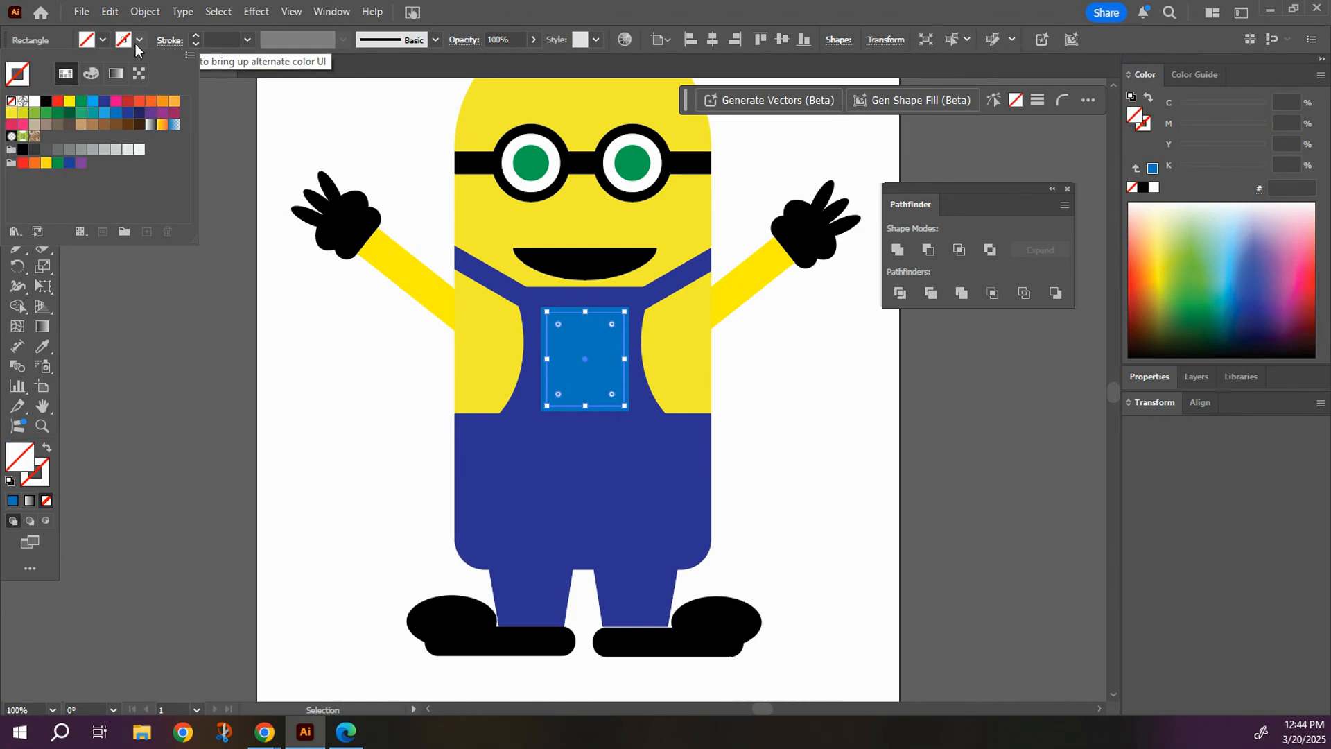
click(104, 103)
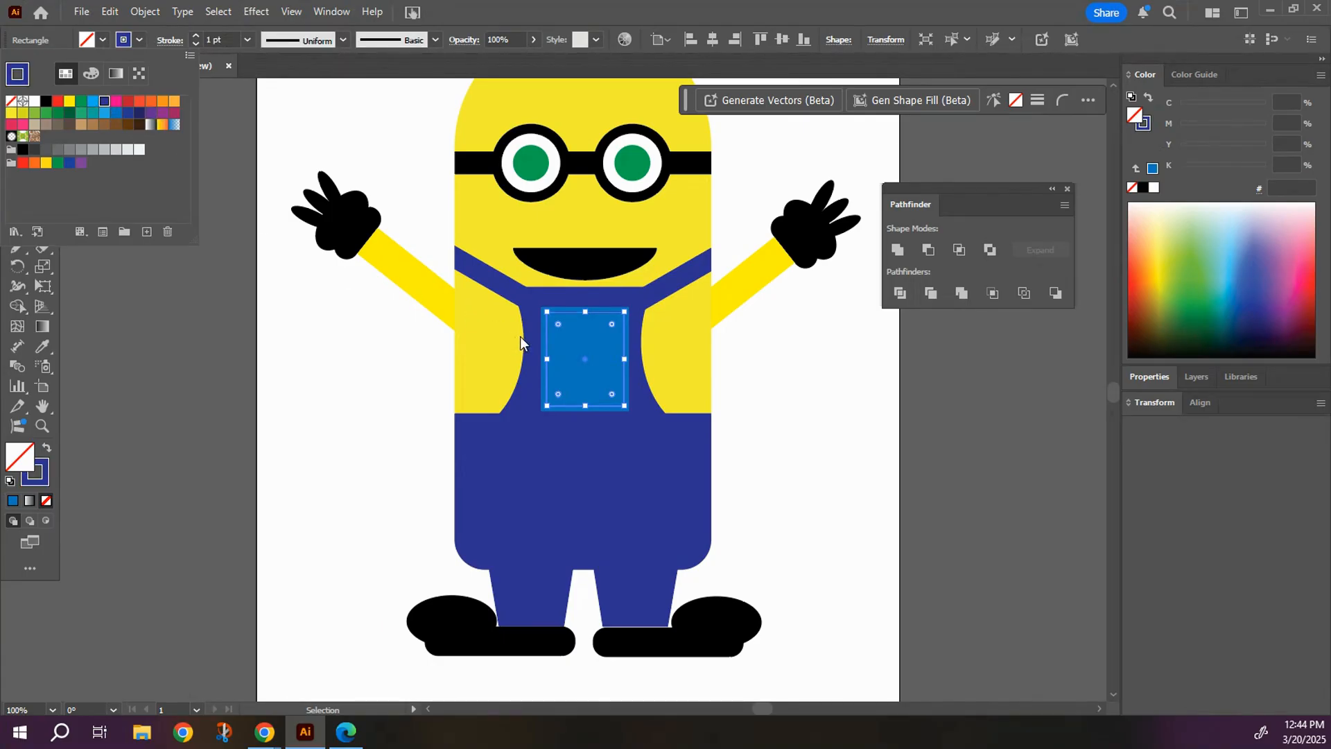
Style the inset rectangle's stroke as a 5 pt dashed line with round caps, round joins and 12 pt dashes.
click(167, 40)
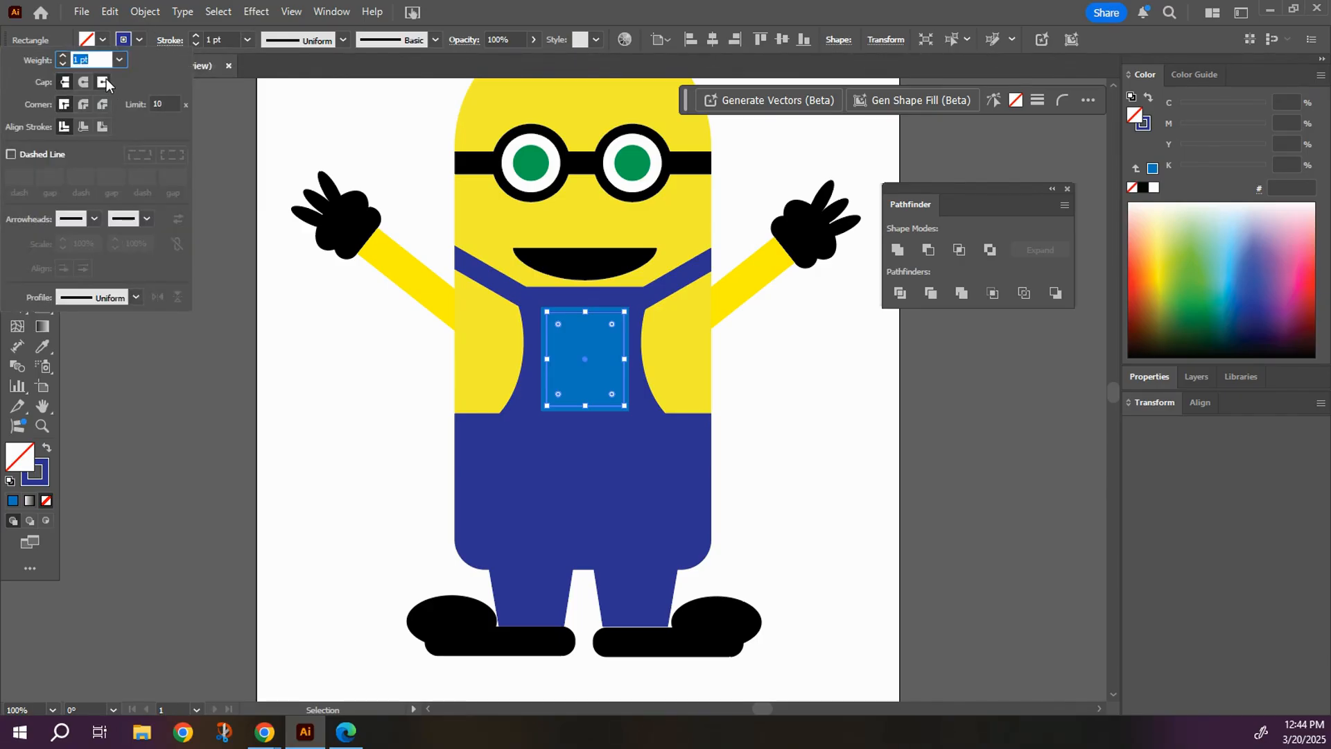
click(83, 83)
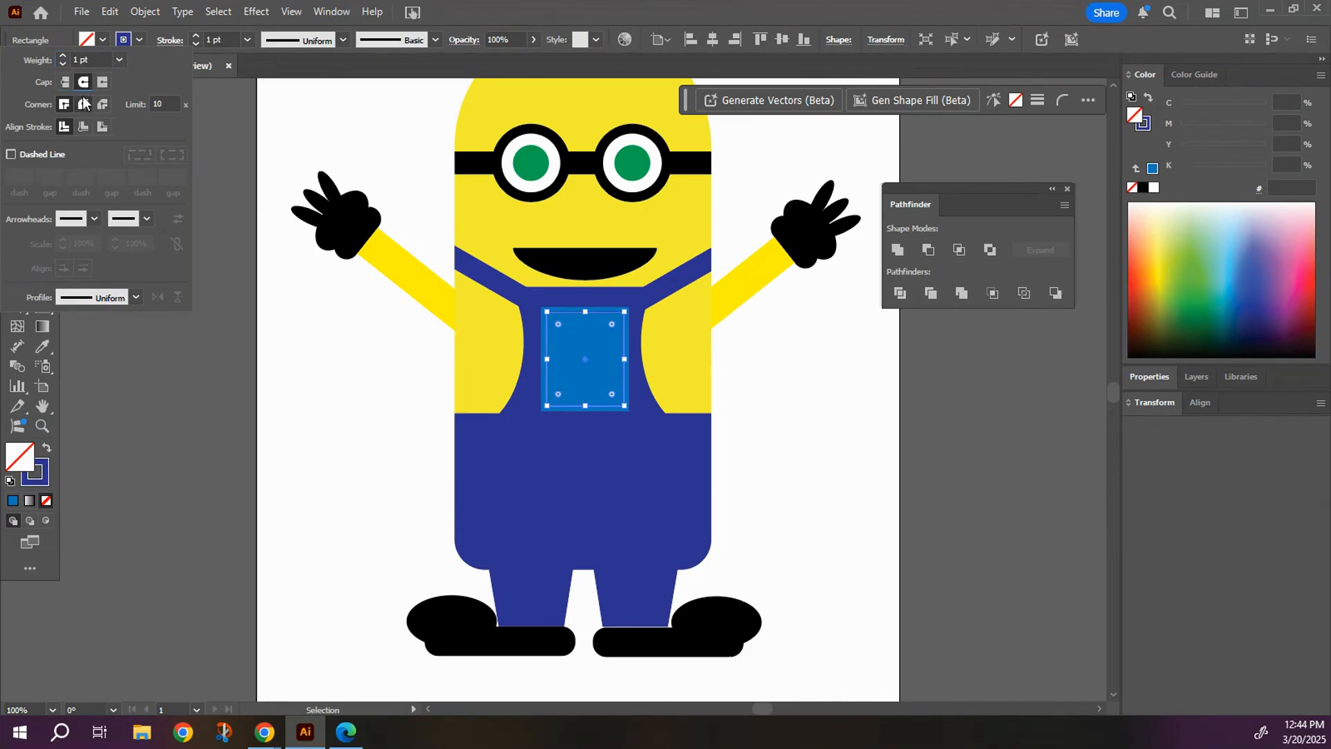
click(84, 104)
click(10, 155)
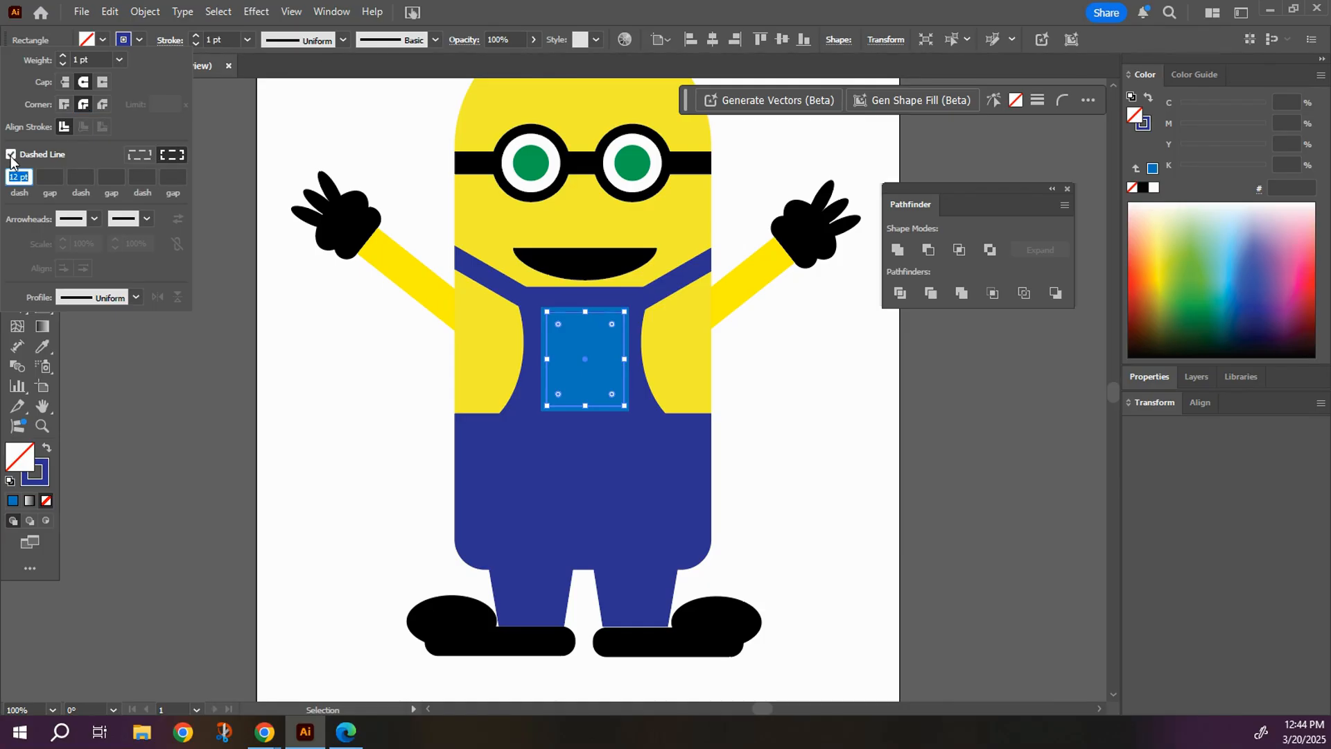
click(62, 56)
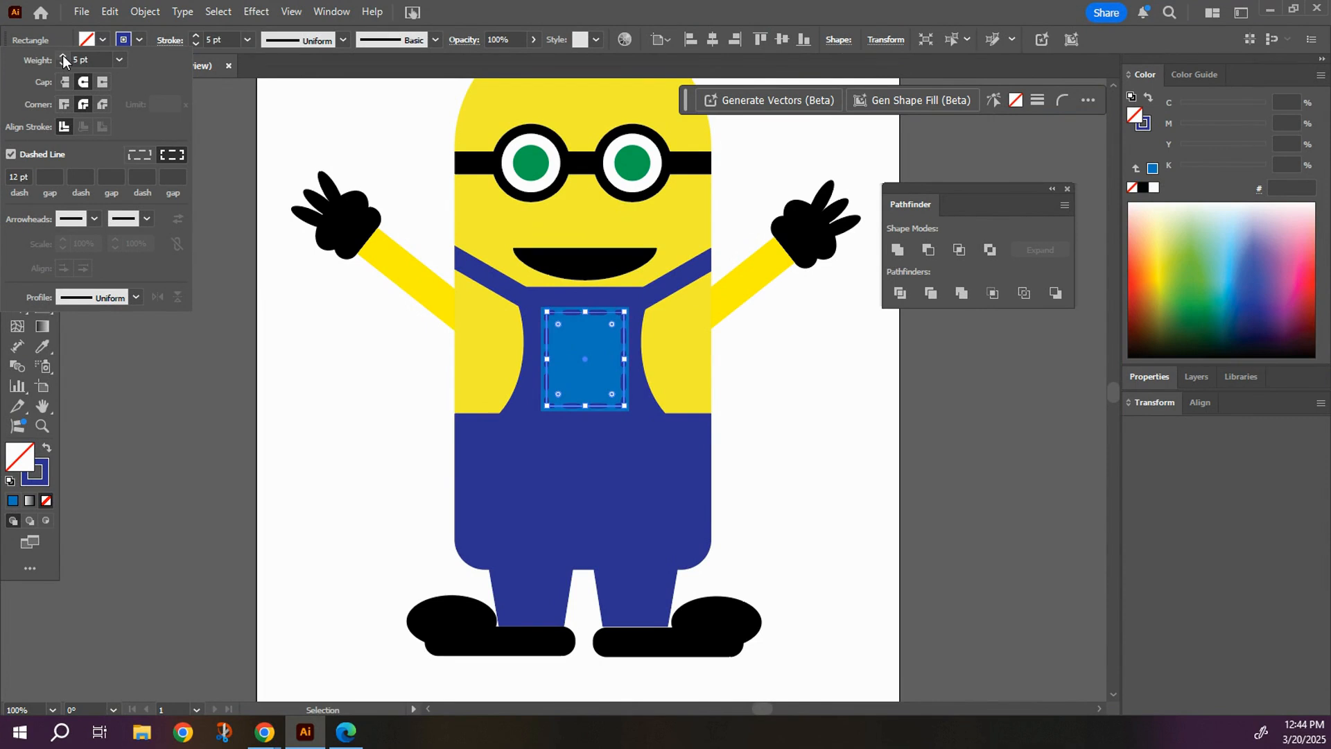
click(288, 104)
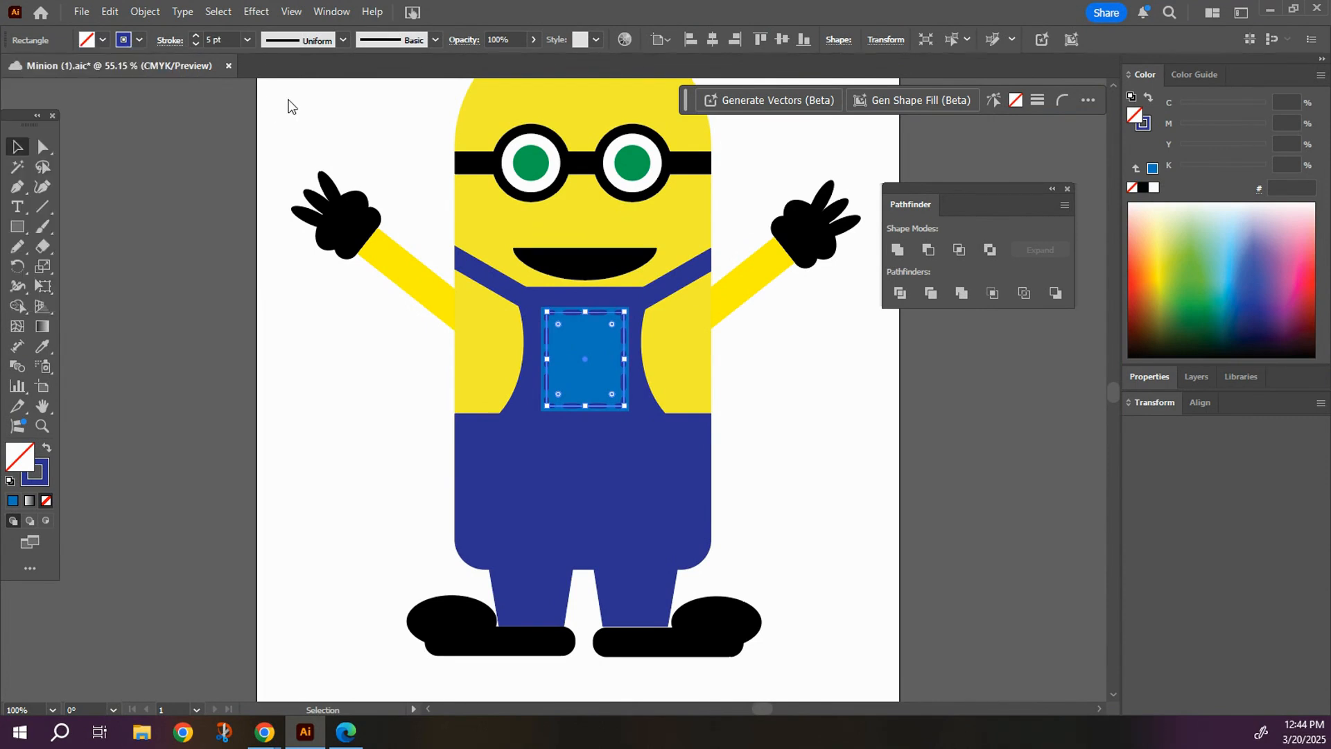
click(808, 444)
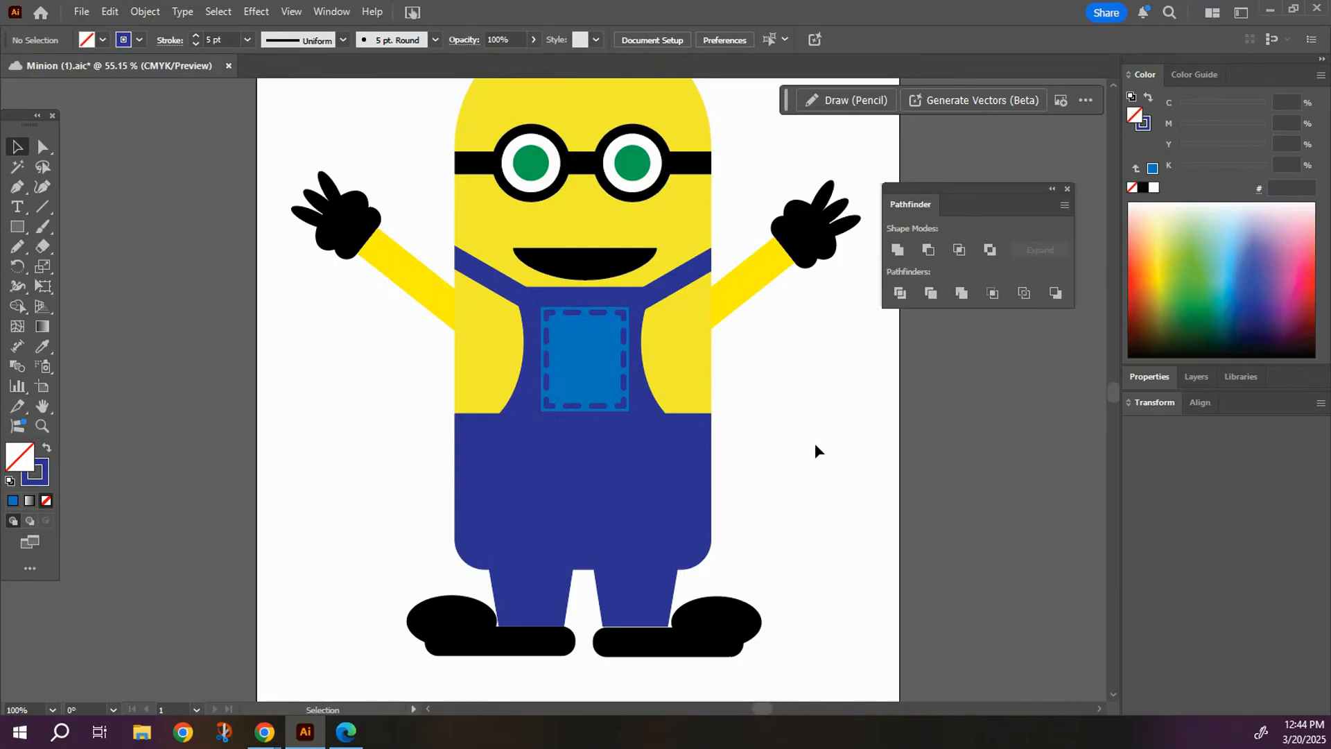
Draw a short, nearly vertical hair on top of the head with the Pencil tool and make its stroke solid instead of dashed.
scroll(767, 388, up, 3)
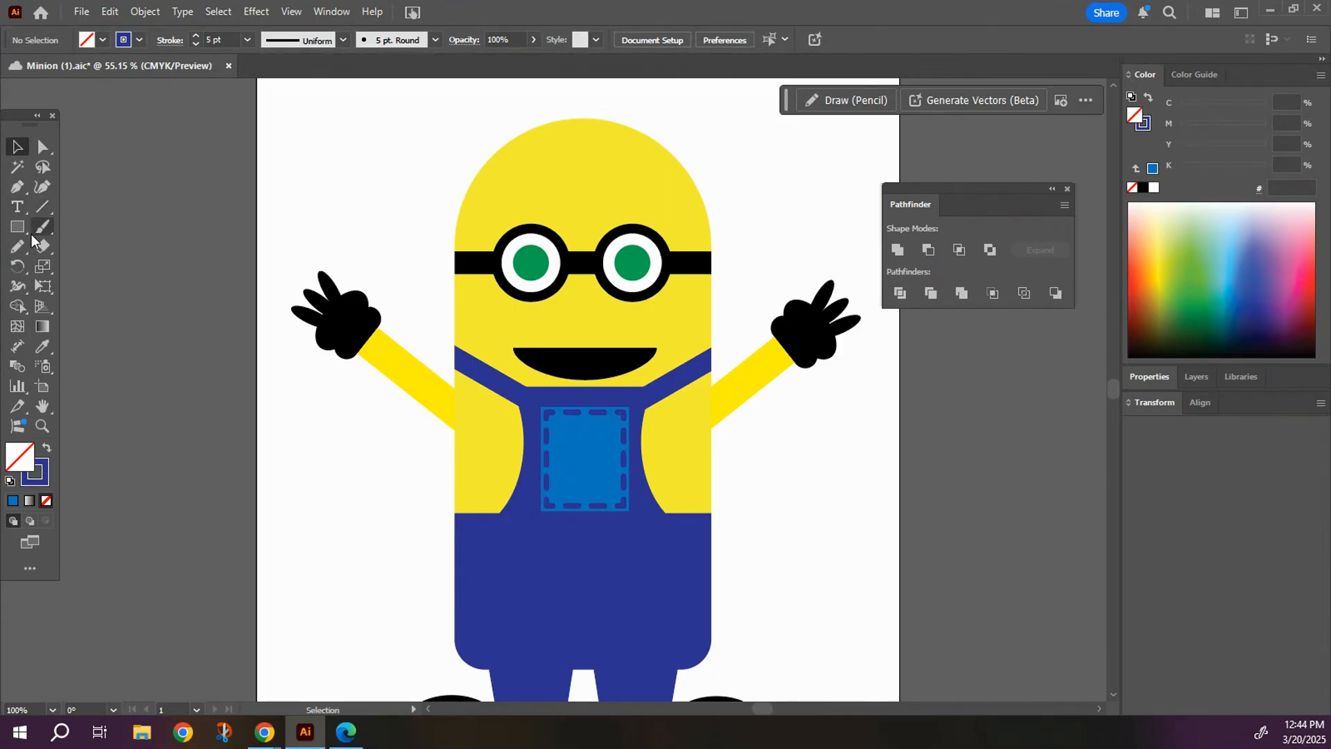
click(20, 260)
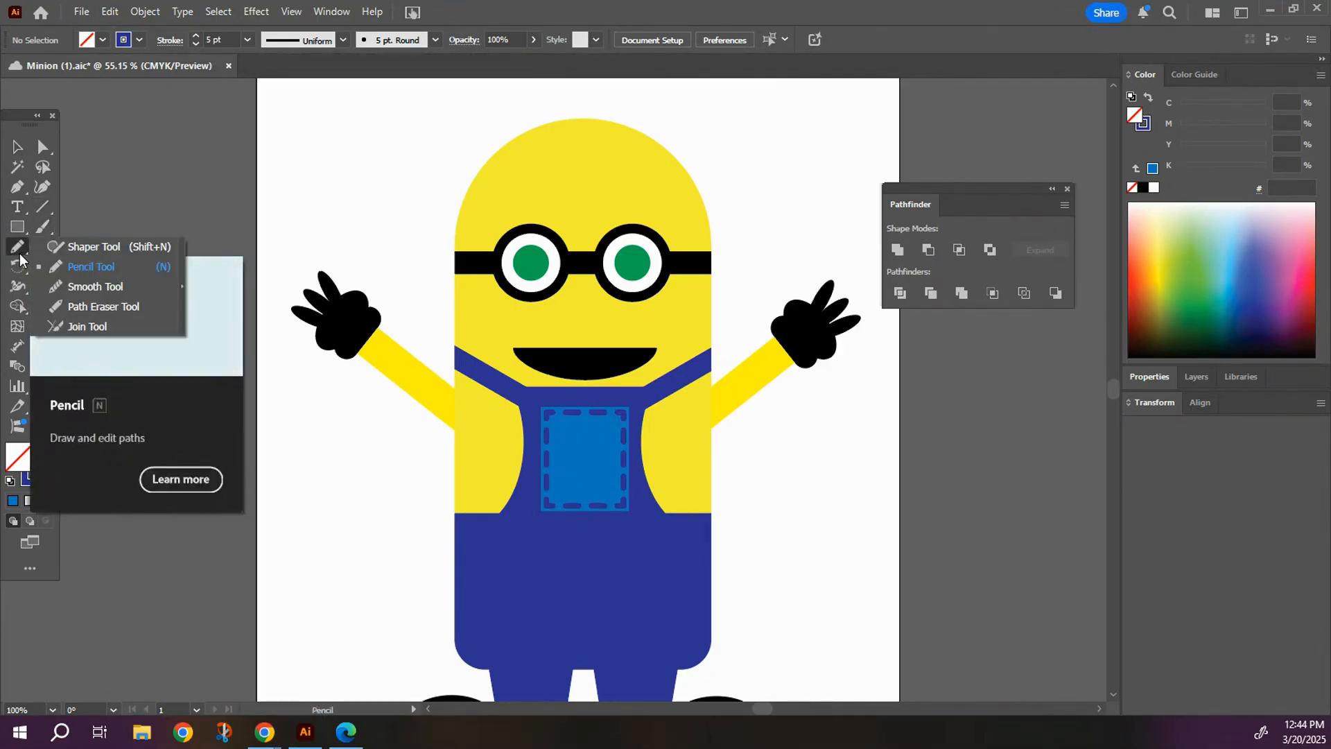
click(97, 266)
drag(587, 99, 591, 139)
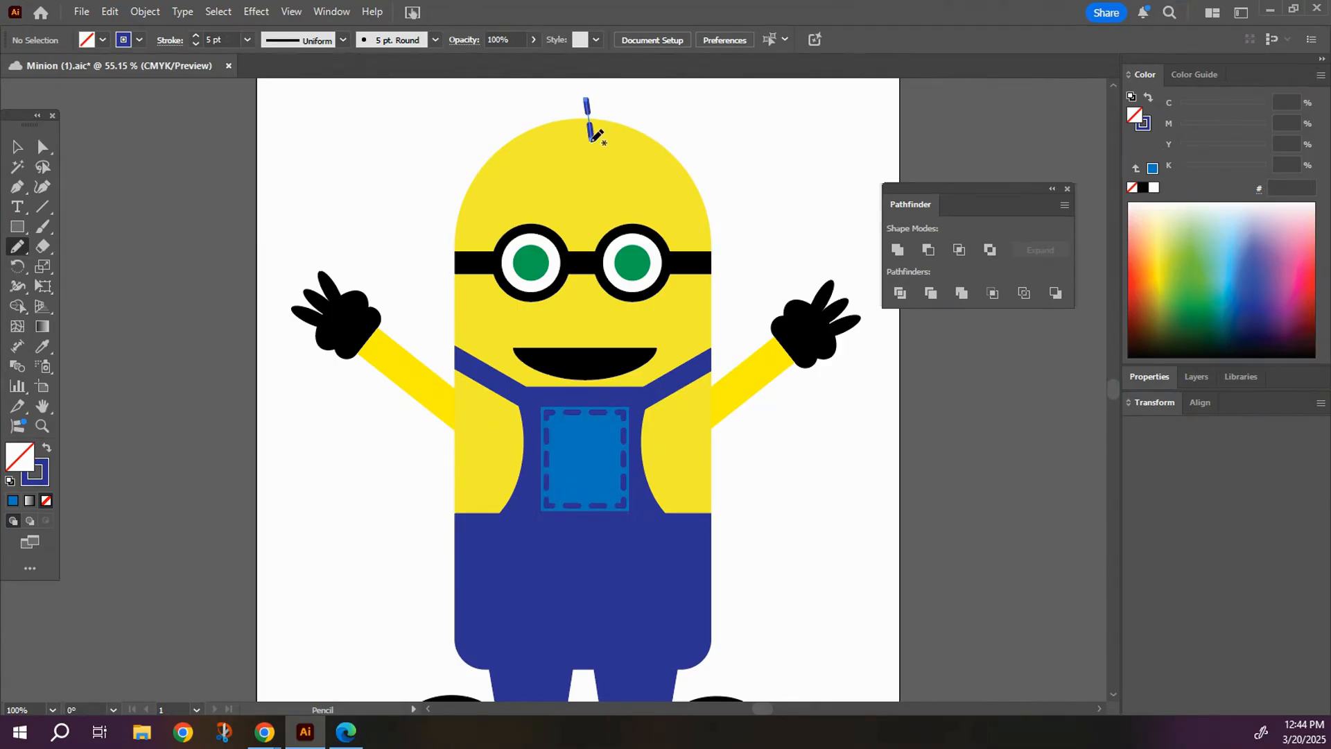
click(170, 41)
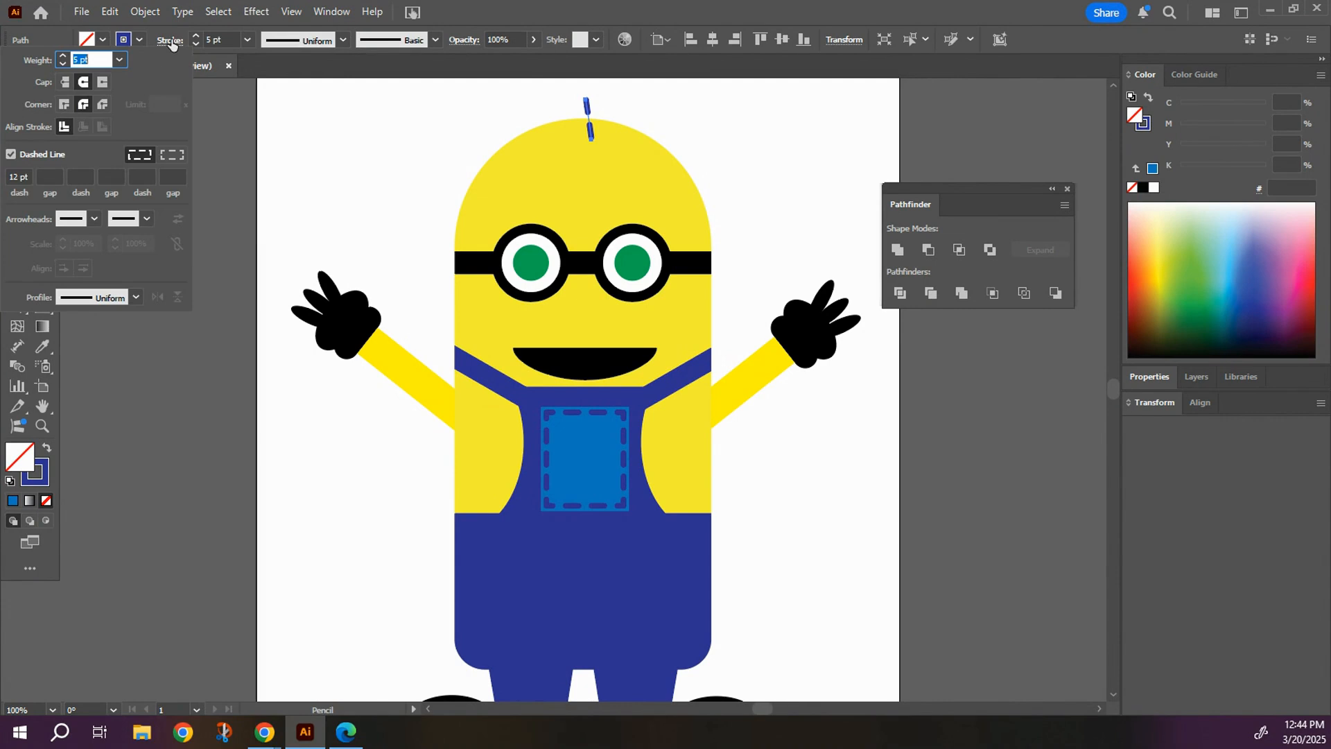
click(10, 158)
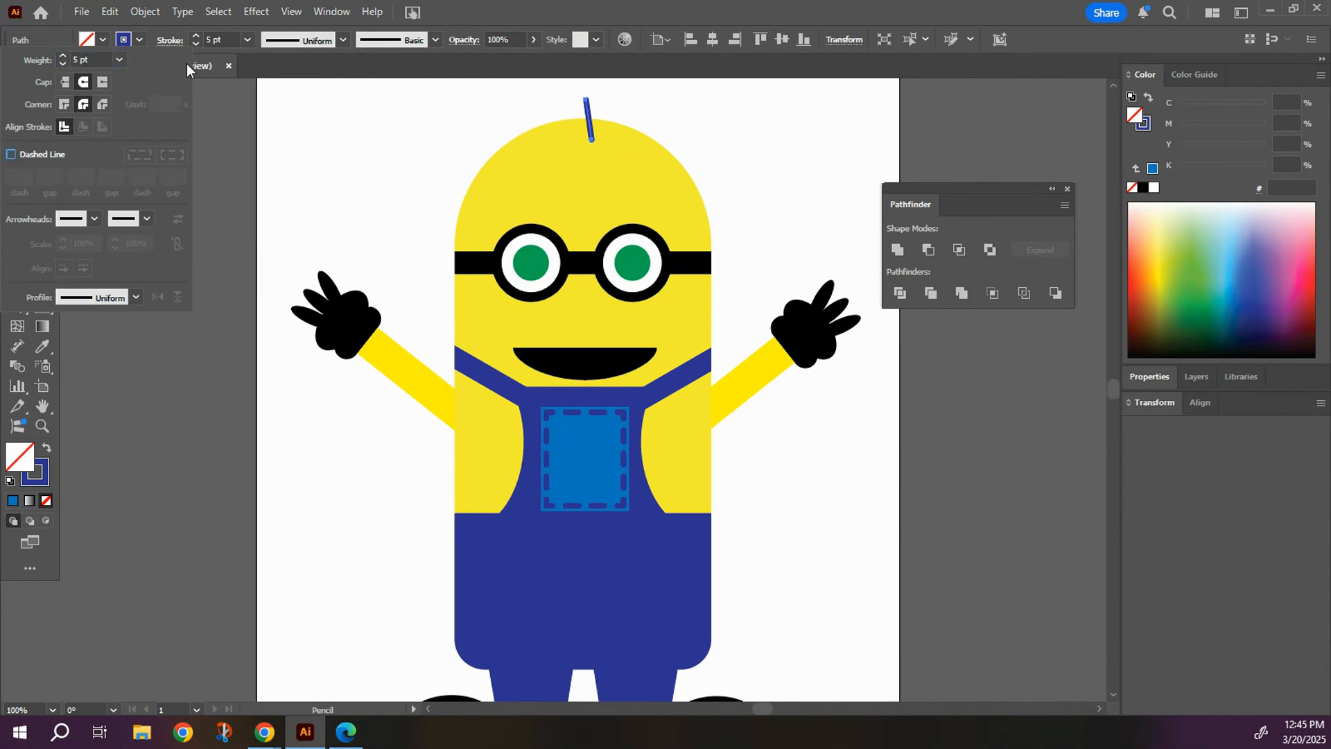
Draw two more short curved hairs, one on each side of the first, and save the document.
mouse_move(613, 104)
mouse_down()
mouse_move(606, 133)
mouse_move(576, 120)
mouse_move(588, 138)
mouse_up()
key(ctrl+s)
click(17, 147)
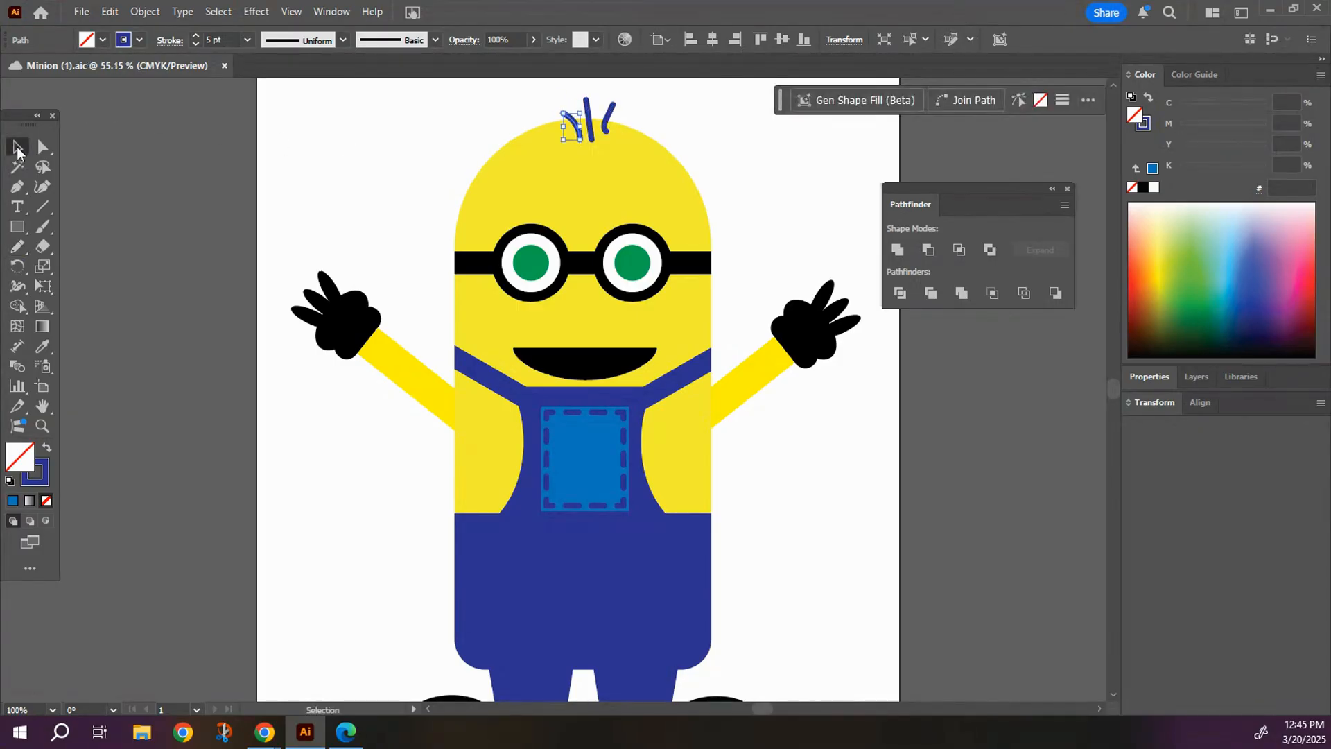